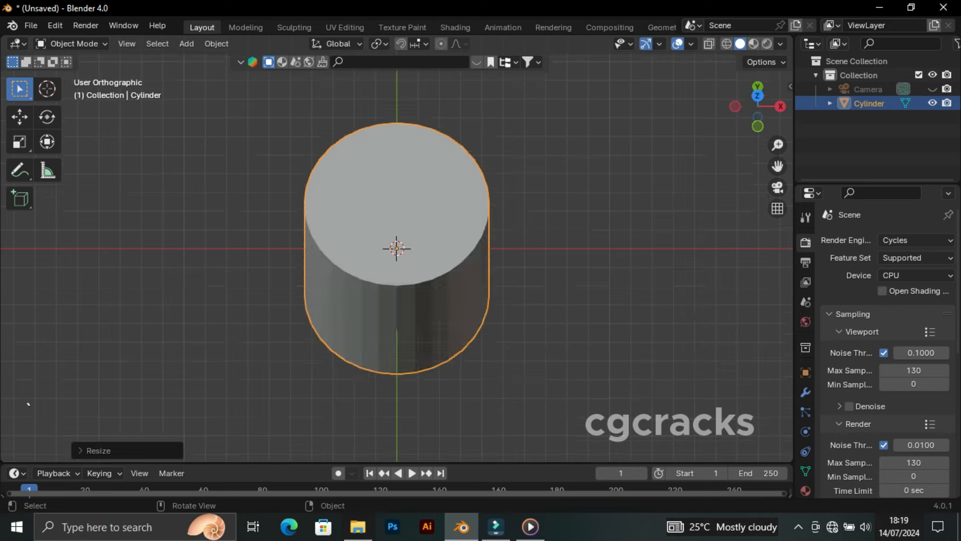
Scale the cylinder along Z to about 0.54 and raise it about 2.42 m so its base rests on the ground line
click(567, 311)
key(a)
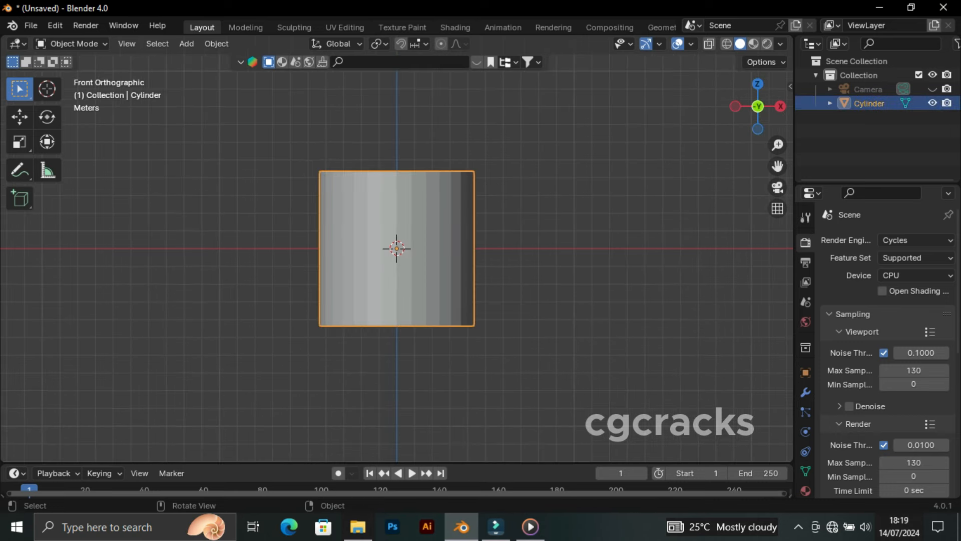
key(s)
key(z)
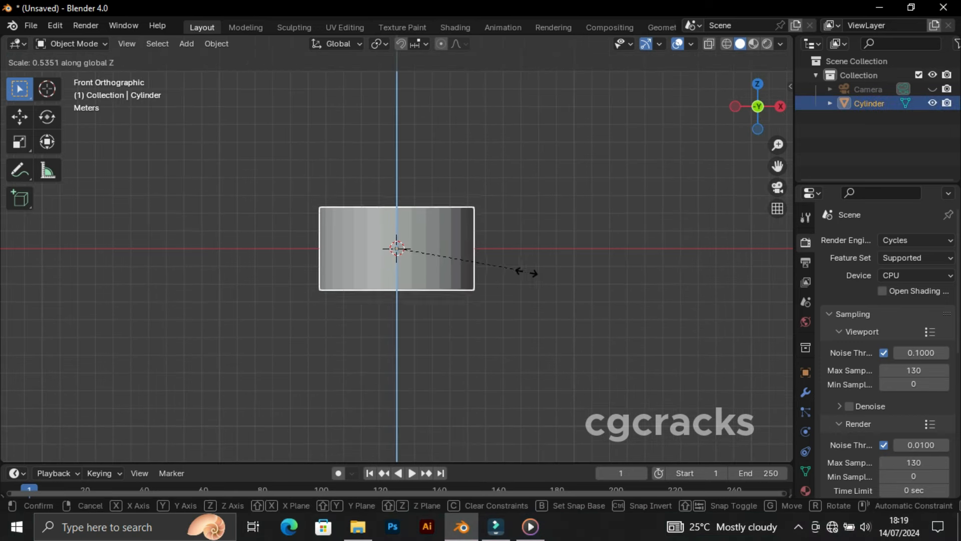
click(525, 272)
key(g)
key(z)
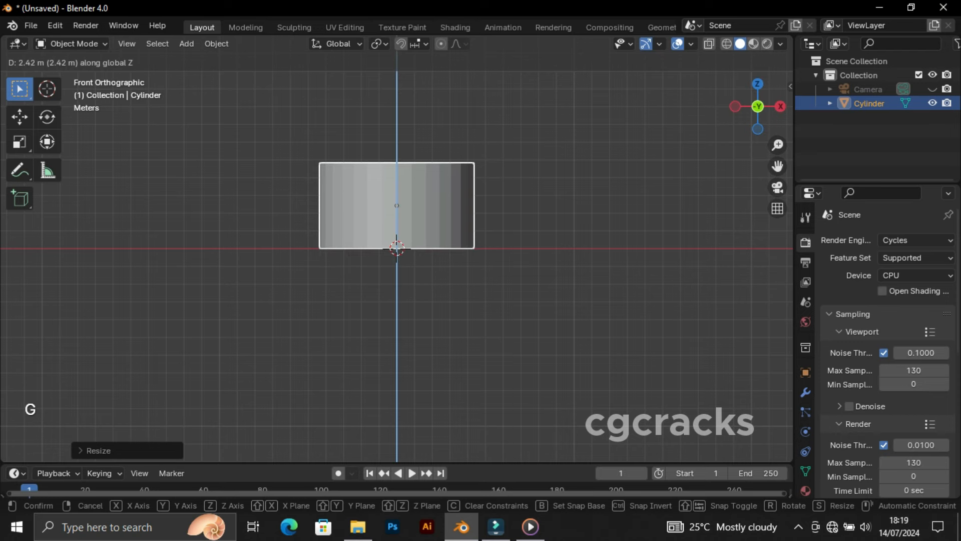
click(525, 230)
mouse_move(525, 230)
middle_down()
mouse_move(537, 268)
mouse_move(536, 220)
middle_up()
In Edit Mode, extrude the cylinder's bottom face downward about 0.4 m
key(KP_1)
key(Tab)
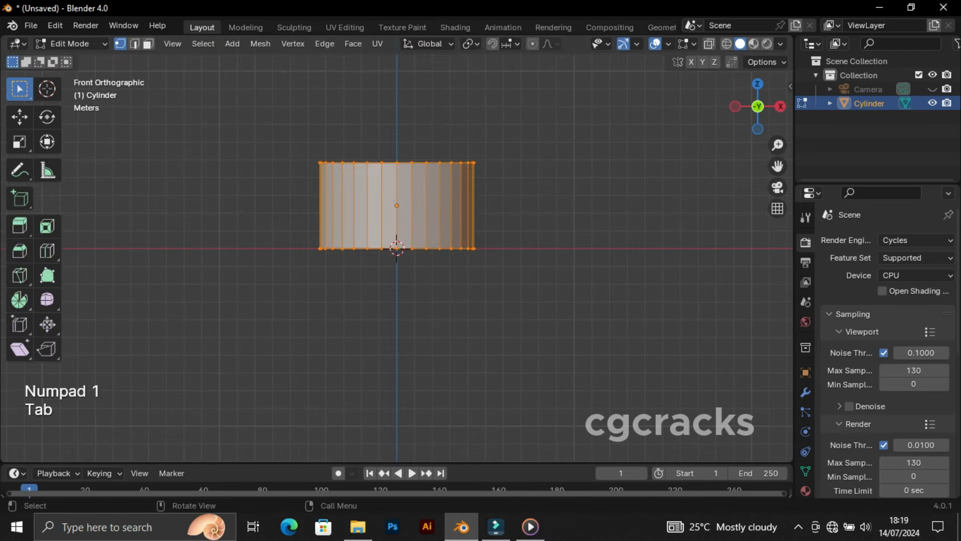
middle_drag(430, 273, 432, 229)
click(432, 221)
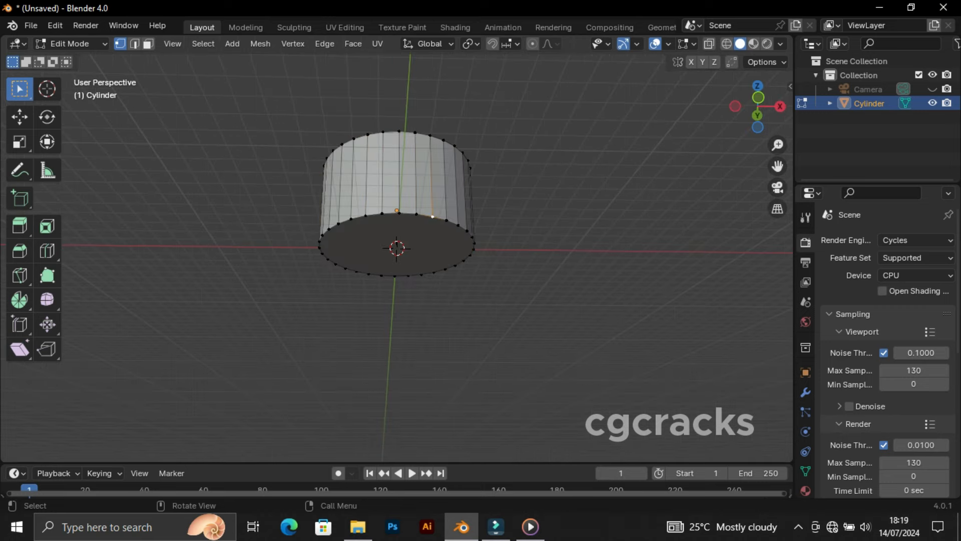
key(grave)
click(541, 399)
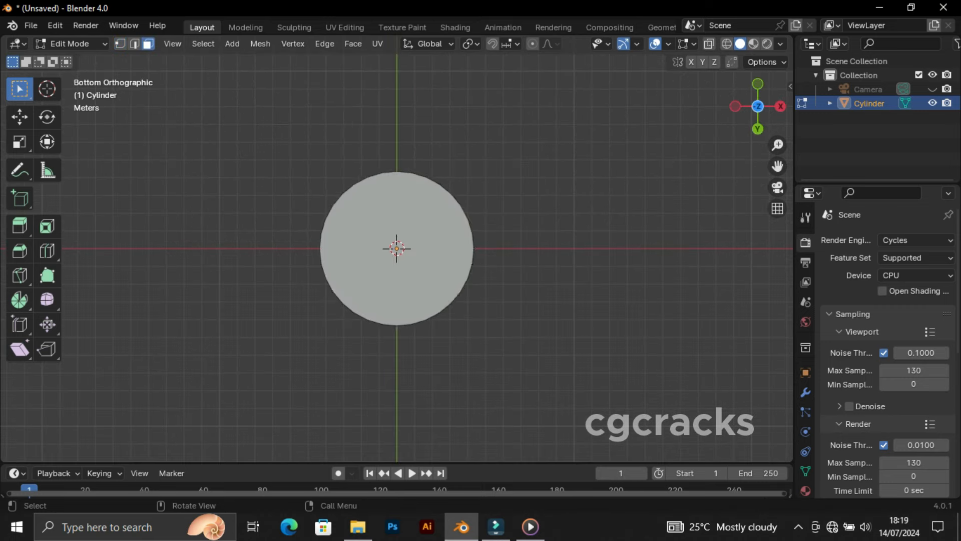
key(a)
key(KP_1)
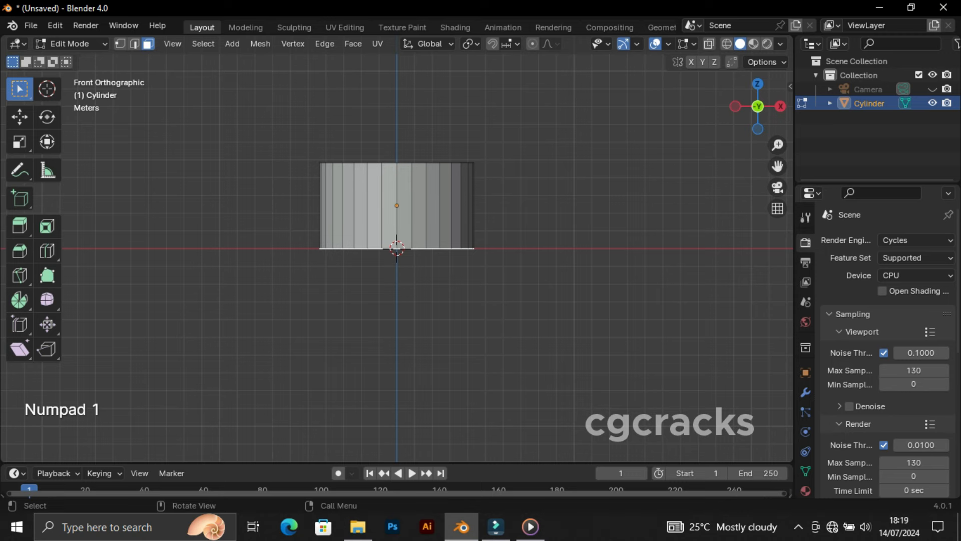
key(e)
key(c)
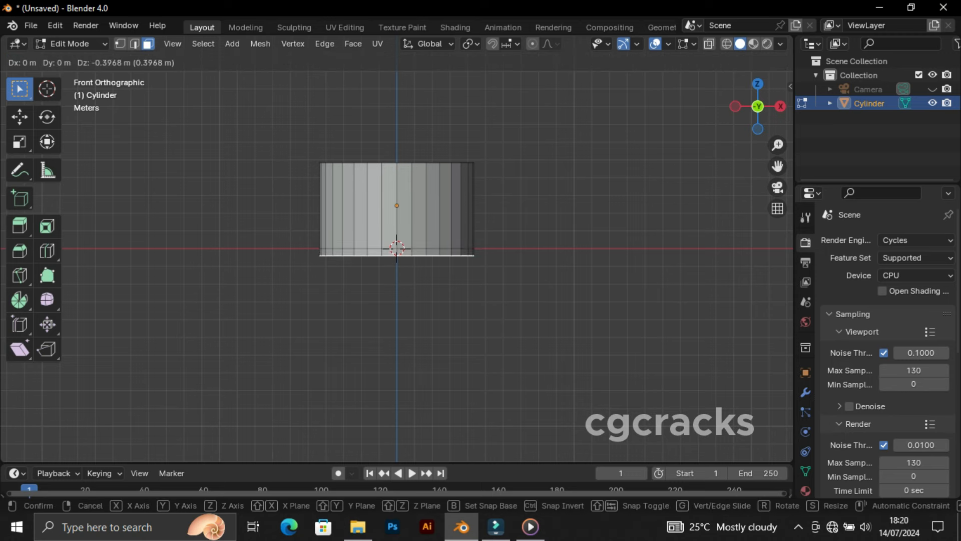
click(573, 317)
Scale the bottom face to about 0.93 and bevel the lower edge about 0.1 m wide with 5 segments
key(s)
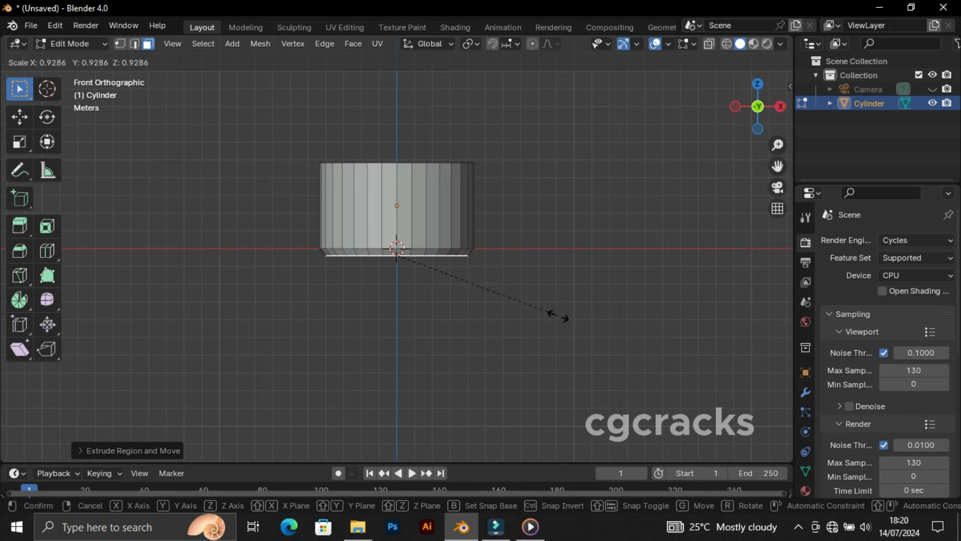
click(557, 317)
middle_drag(557, 317, 557, 283)
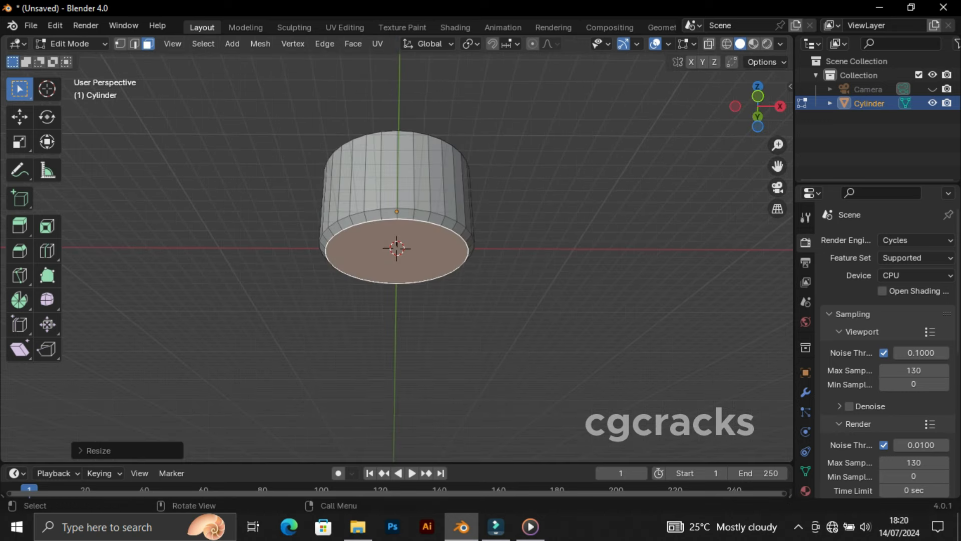
key(ctrl+b)
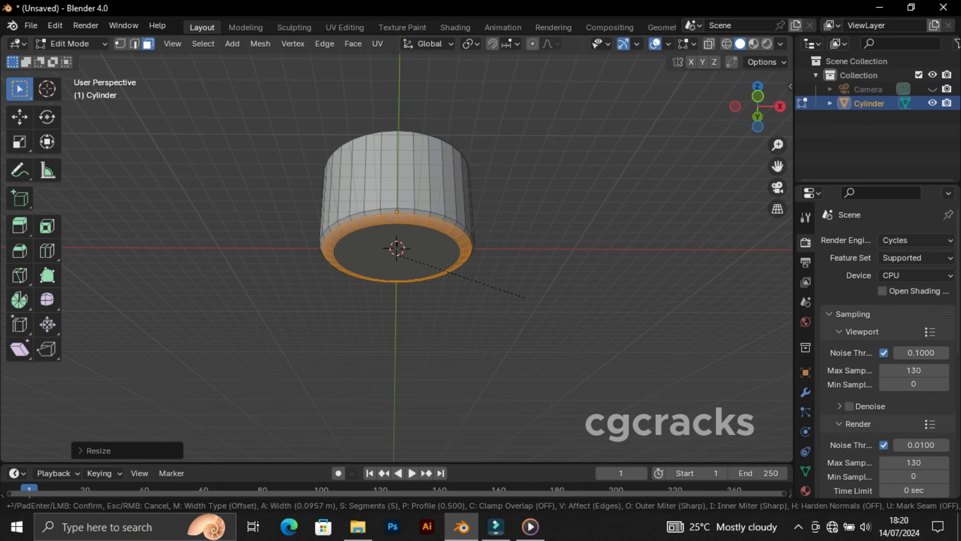
click(525, 299)
Extrude the body's flat top face upward to form the start of the jar's neck
key(KP_1)
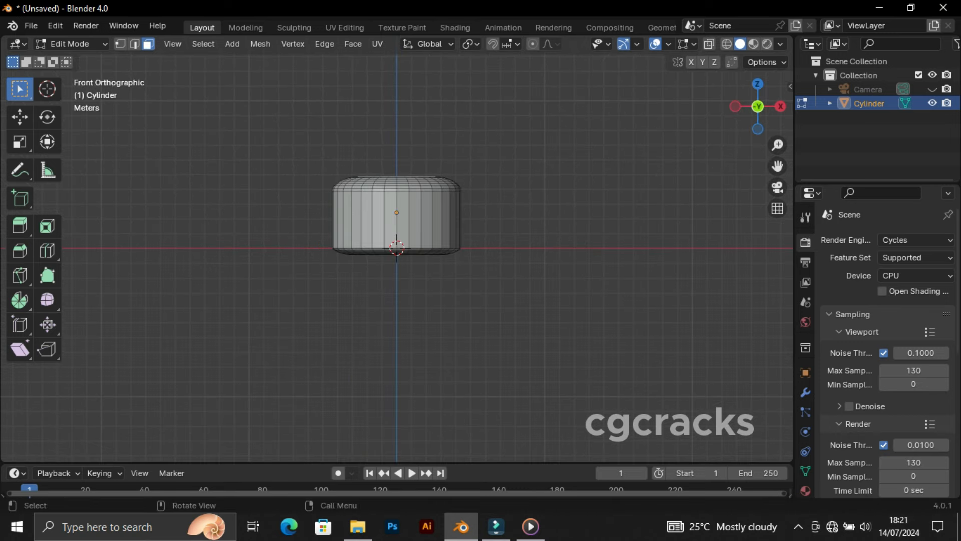
scroll(396, 258, up, 2)
key(e)
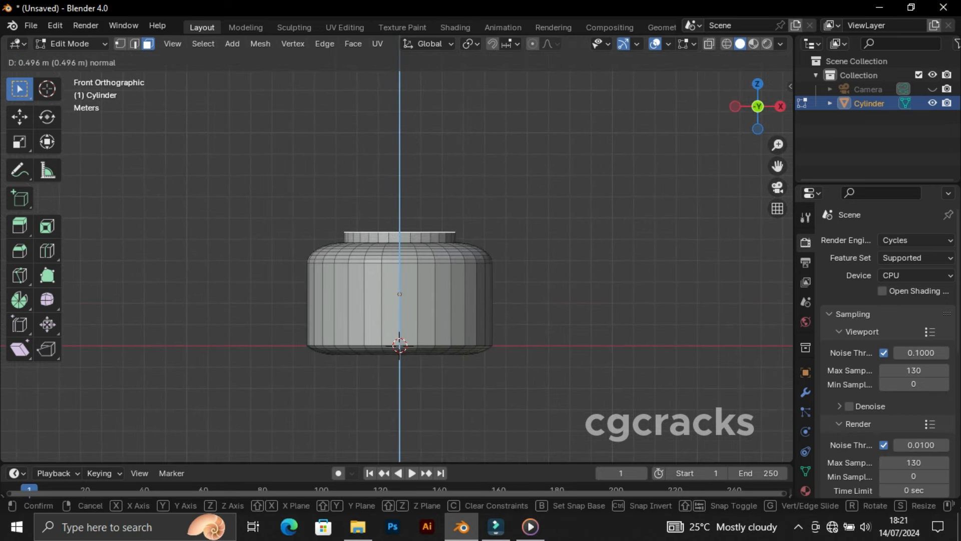
click(399, 346)
scroll(399, 346, up, 3)
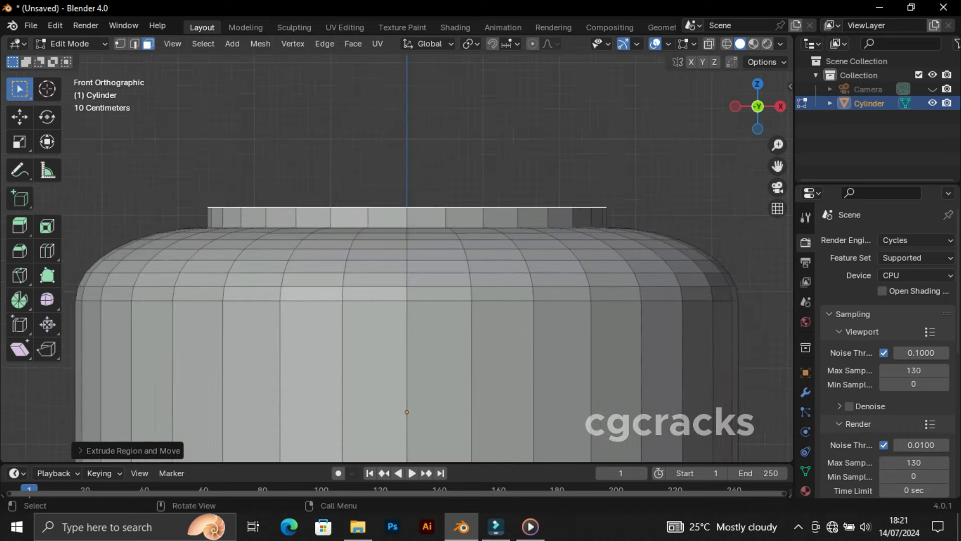
key(s)
key(Escape)
Extrude the neck's top face upward in several short sections, scaling it slightly outward to flare the neck
key(e)
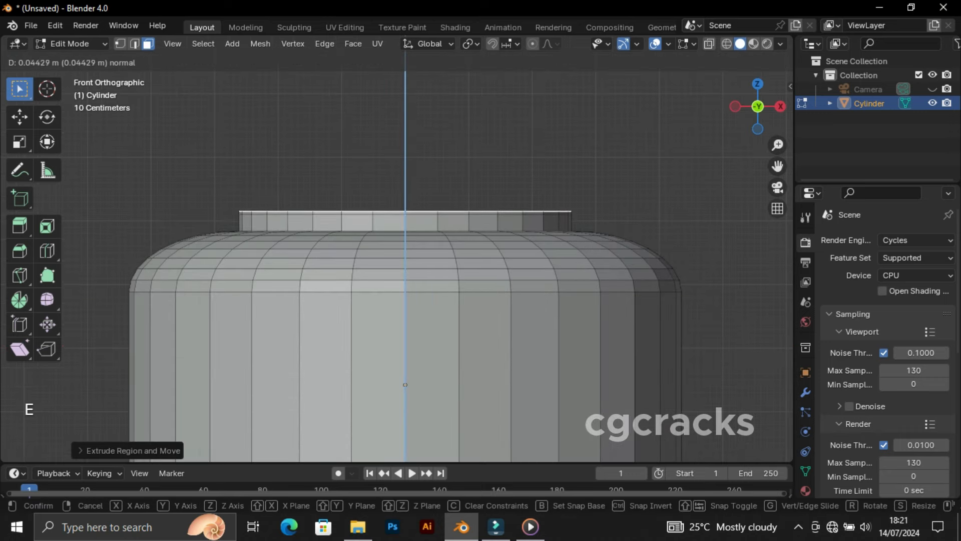
click(612, 287)
key(s)
click(621, 289)
key(e)
key(Return)
key(e)
key(s)
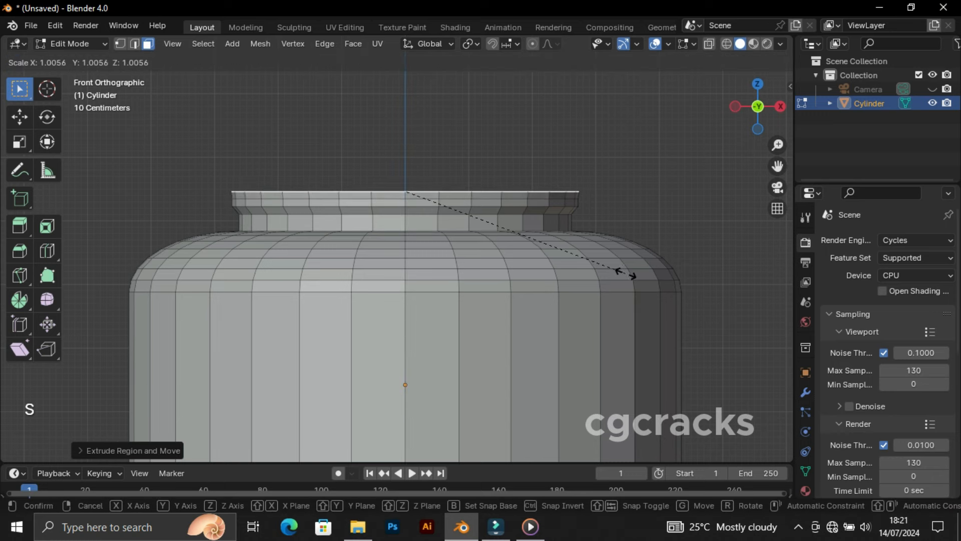
click(632, 273)
key(e)
key(Return)
key(s)
click(626, 259)
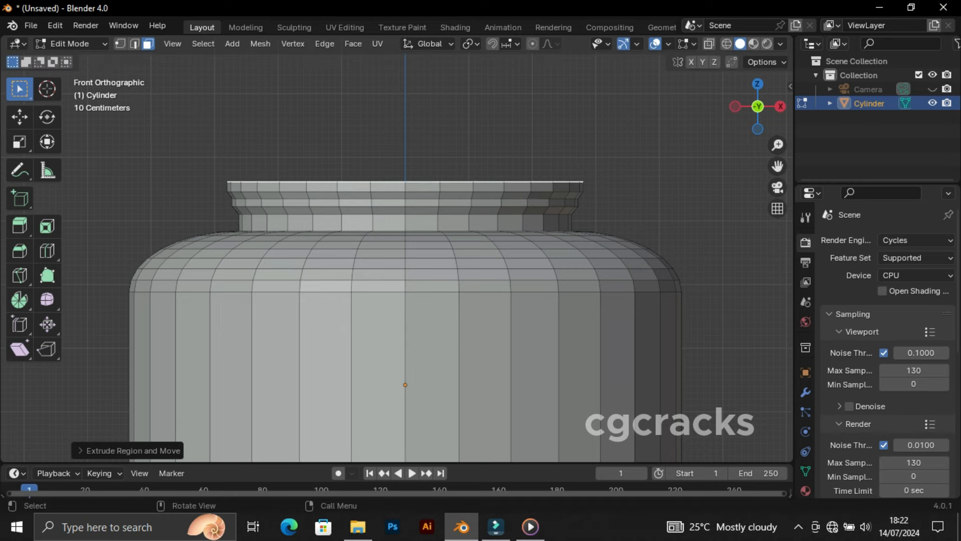
Extrude the neck's top face and scale it slightly inward, then extrude a straight rim section about 0.12 m high
key(e)
key(Return)
key(s)
click(656, 266)
key(e)
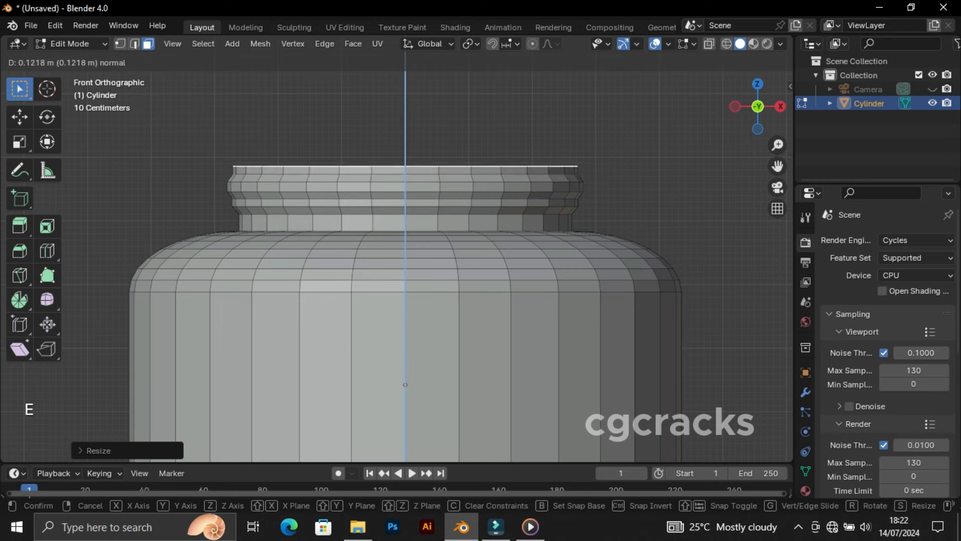
click(655, 247)
Add two loop cuts to the neck's top section, one slid to its upper edge and one to its lower edge
middle_drag(416, 300, 386, 323)
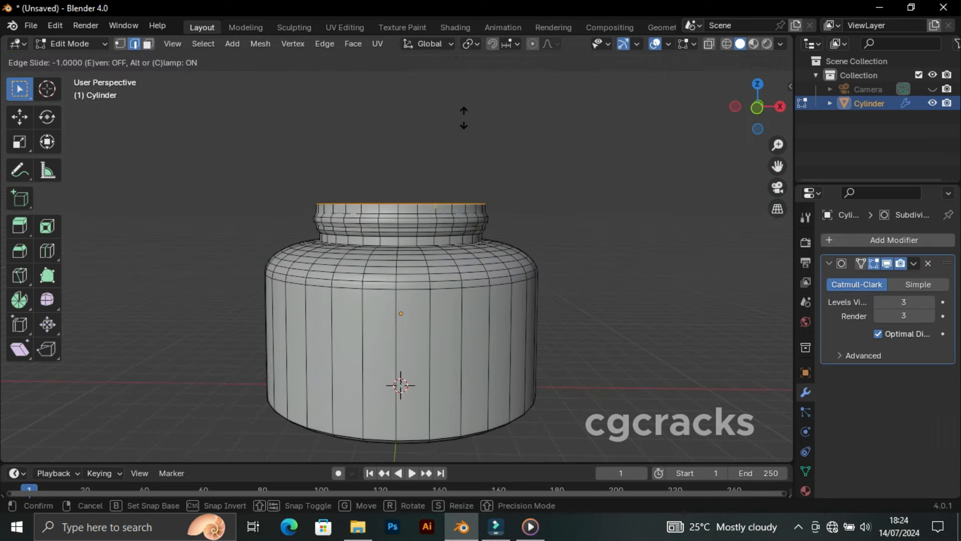
click(408, 350)
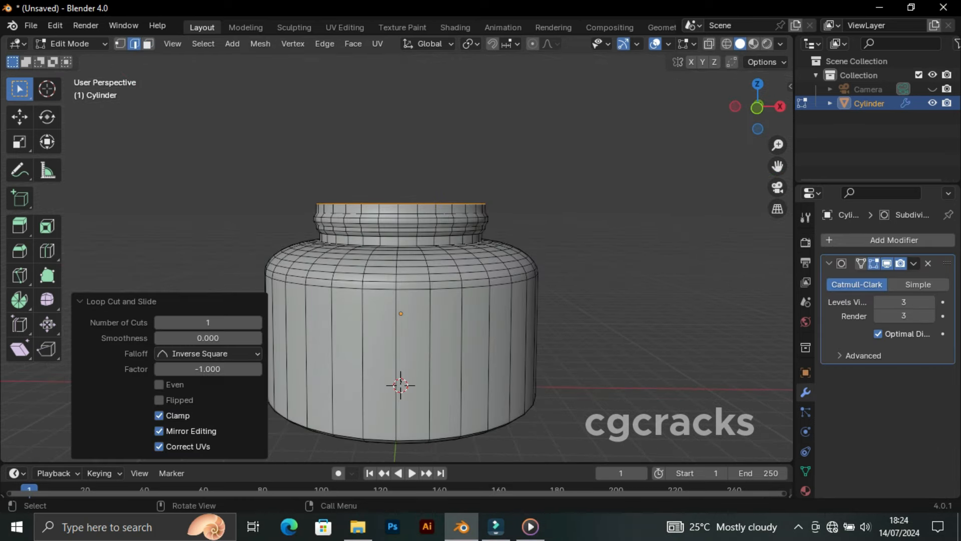
key(ctrl+r)
click(382, 209)
click(387, 281)
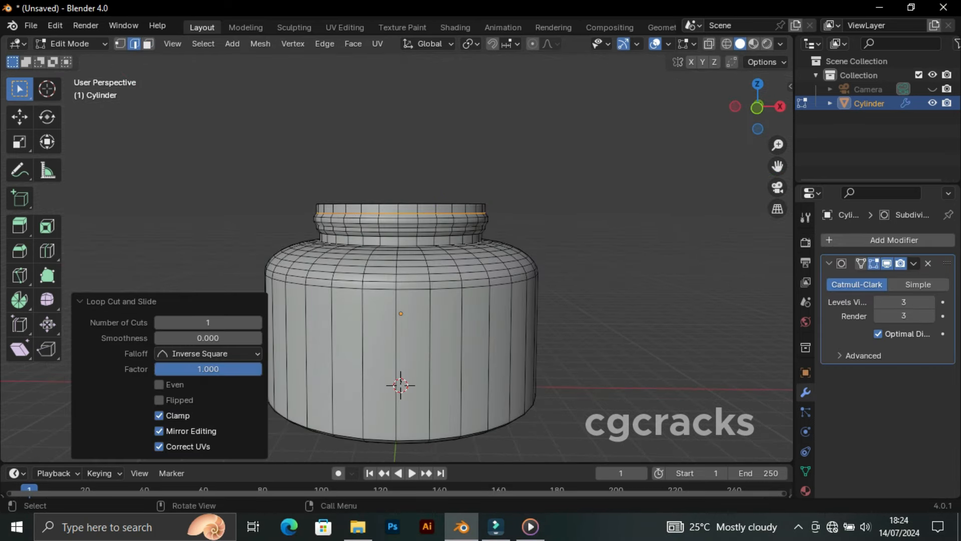
key(ctrl+r)
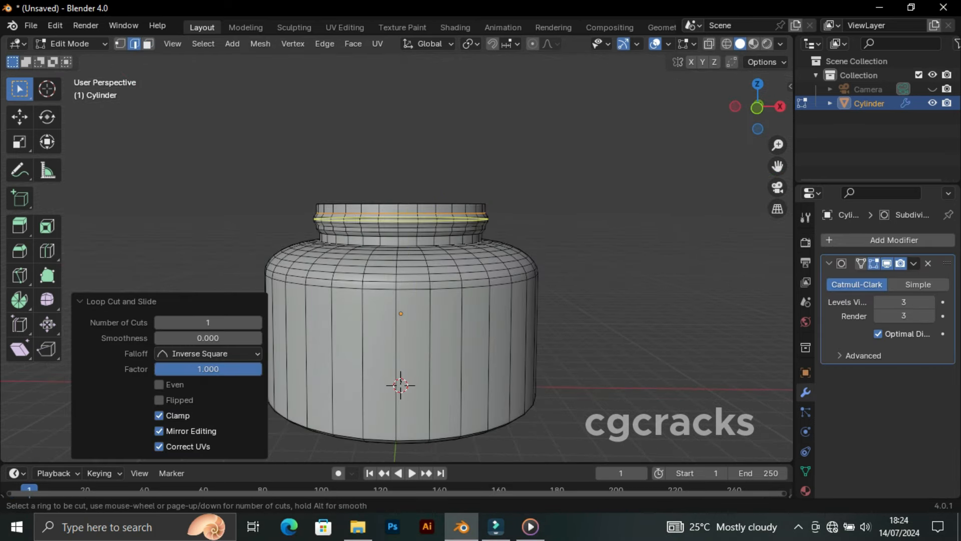
click(419, 239)
right_click(420, 240)
key(ctrl+z)
Add a loop cut around the neck's bulging ridge and check the smoothed jar in Object Mode
key(ctrl+r)
click(466, 226)
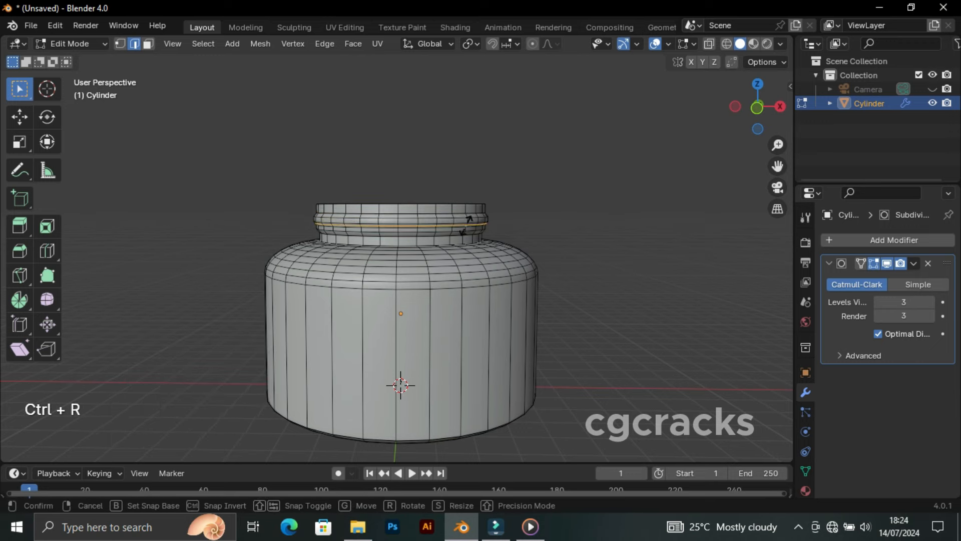
click(468, 223)
key(Tab)
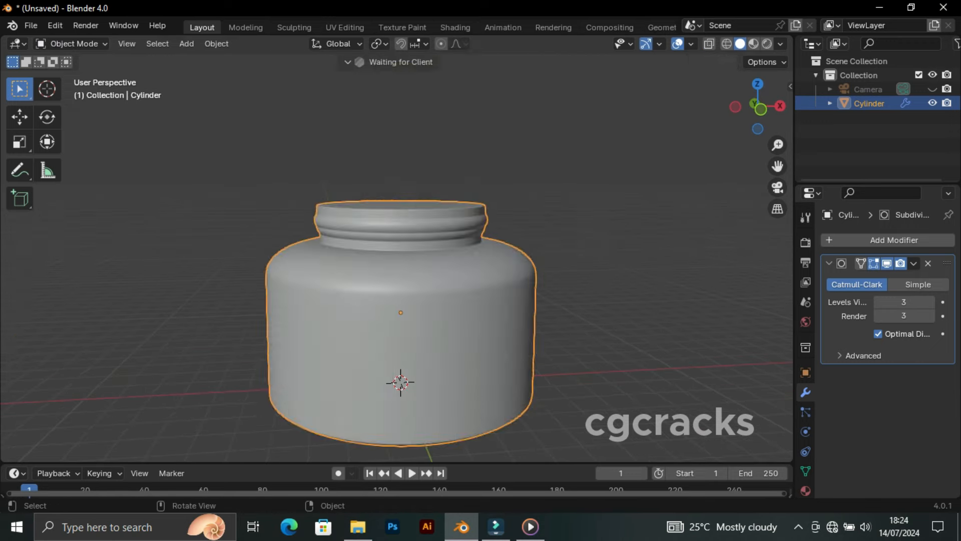
scroll(468, 223, up, 5)
scroll(468, 223, down, 8)
middle_drag(468, 222, 361, 235)
Add two loop cuts to the jar's straight side wall, slid to its upper and lower ends
key(Tab)
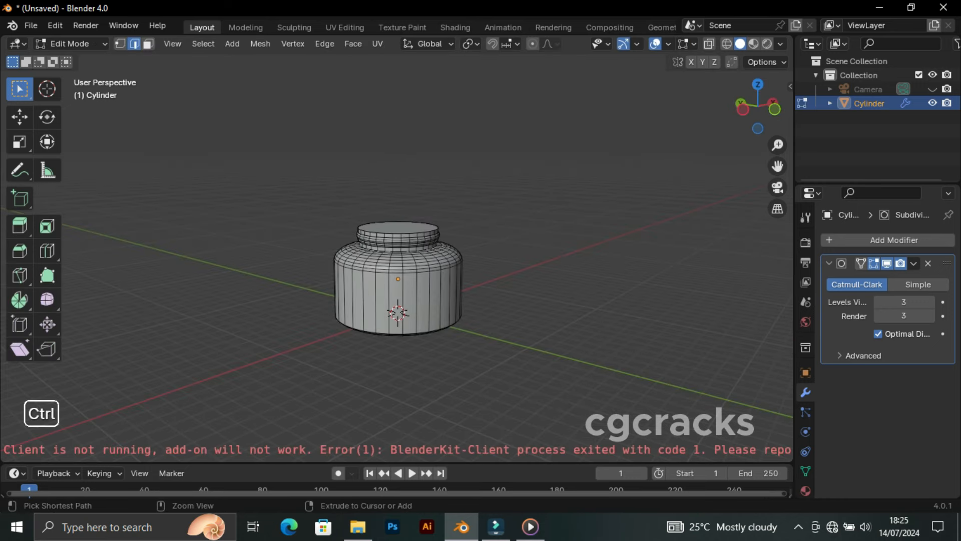
key(ctrl+r)
click(440, 292)
click(440, 265)
key(ctrl+r)
click(436, 324)
click(435, 335)
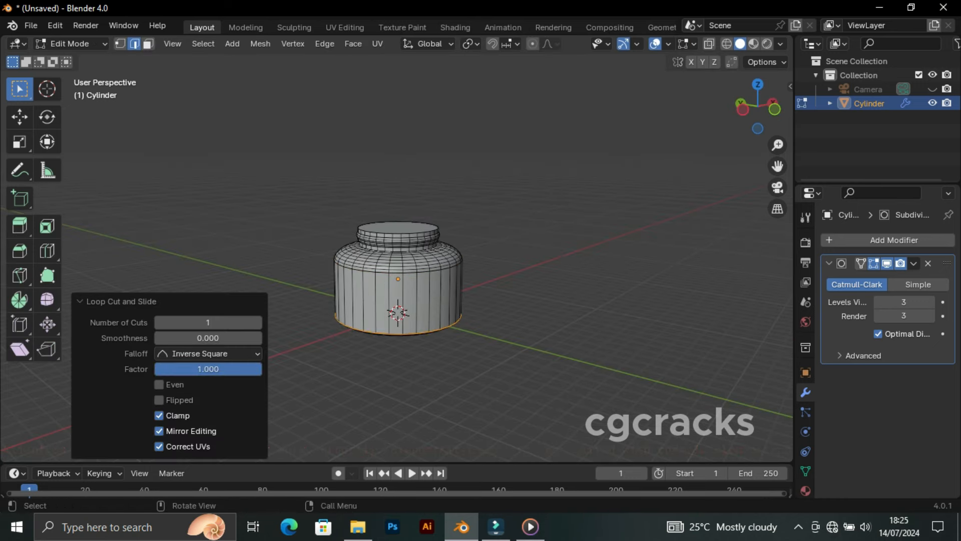
key(ctrl+r)
click(439, 317)
right_click(462, 349)
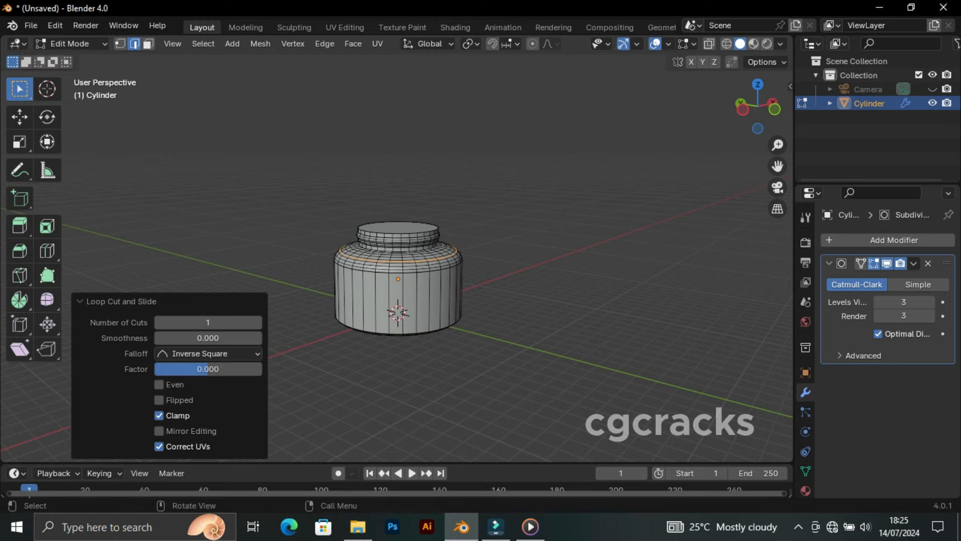
key(ctrl+z)
Delete the cap face on top of the neck to open the jar
key(Tab)
middle_drag(398, 300, 408, 325)
key(Tab)
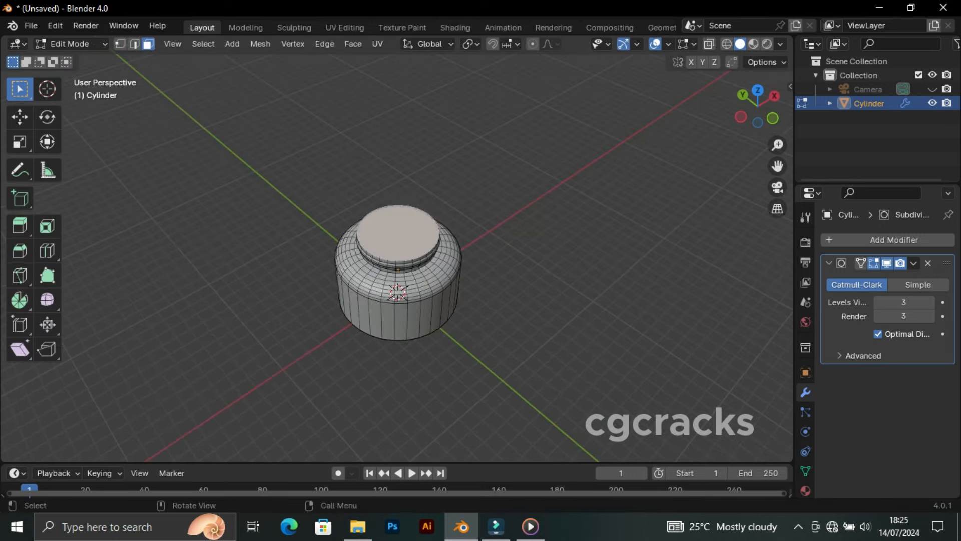
right_click(388, 223)
click(370, 494)
middle_drag(391, 320, 408, 270)
scroll(393, 368, up, 5)
Extrude the opening's edge loop inward at about 0.88 scale, extrude it down into the neck, and return to Object Mode
key(2)
key(e)
key(s)
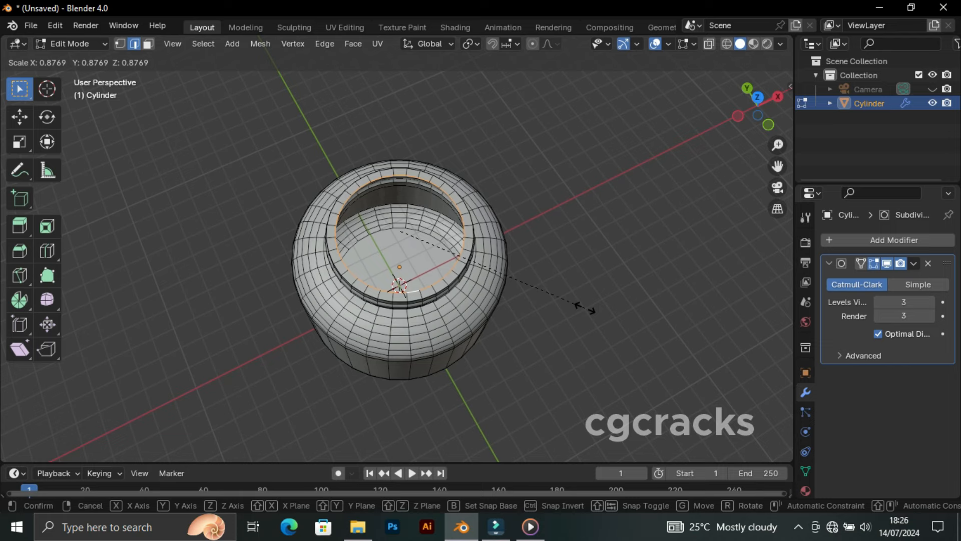
click(587, 309)
key(KP_1)
key(e)
click(584, 335)
middle_drag(585, 334, 618, 335)
click(566, 408)
key(Tab)
scroll(551, 348, down, 2)
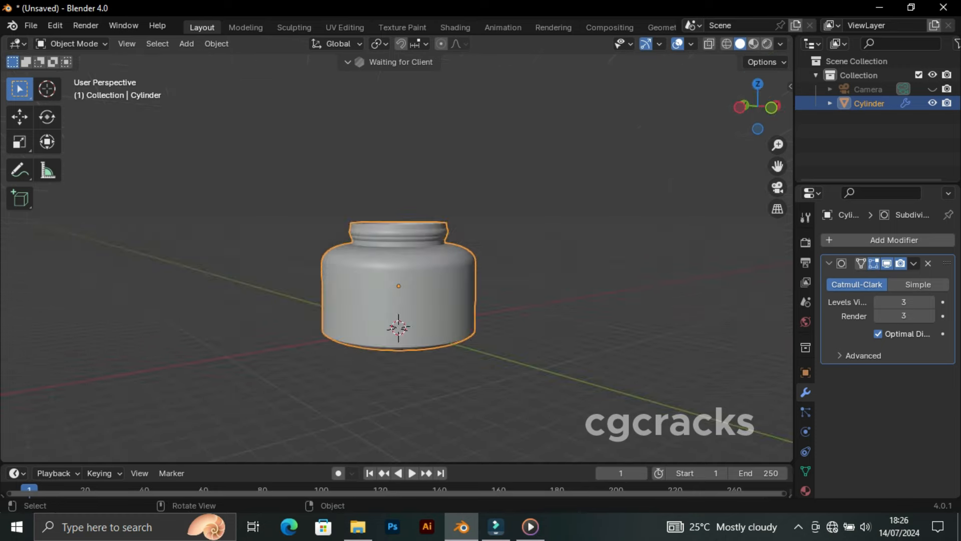
Add a second mesh cylinder for the lid and scale it to about 4.18
key(KP_1)
click(486, 261)
key(shift+a)
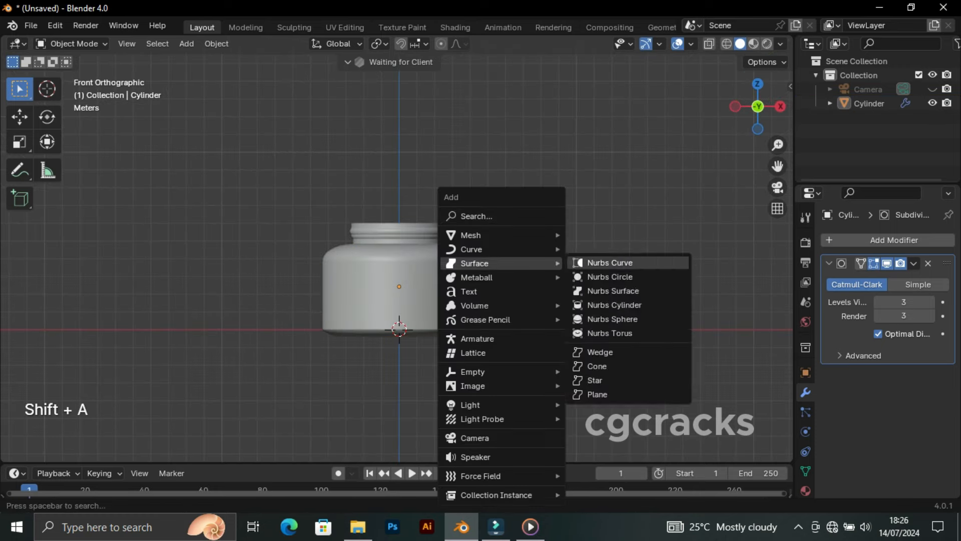
mouse_move(482, 233)
click(607, 305)
key(s)
key(Return)
Move the lid cylinder up along Z above the jar and flatten it with a Z scale of -0.254
key(g)
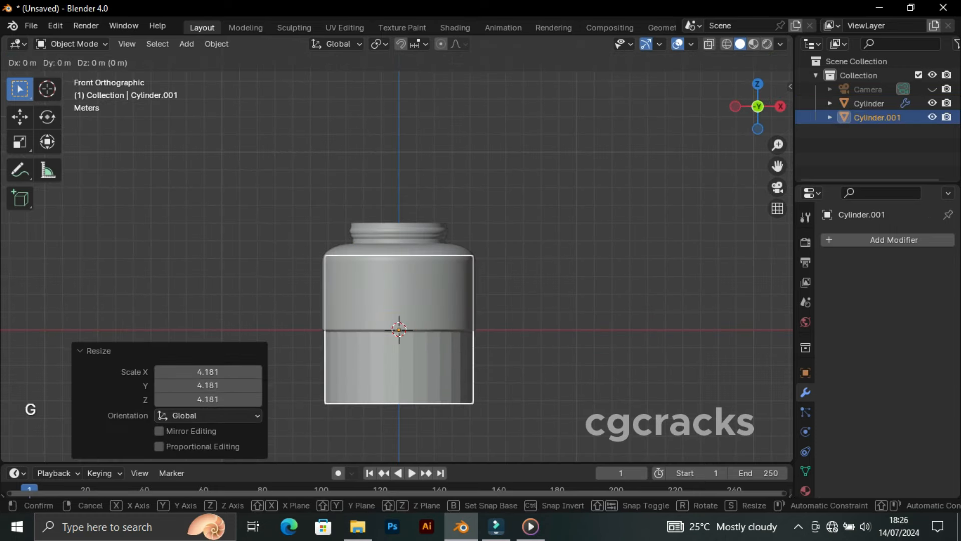
key(z)
key(Return)
key(s)
key(z)
key(Return)
Scale the lid down to slightly wider than the neck and lower it along Z onto the neck
key(s)
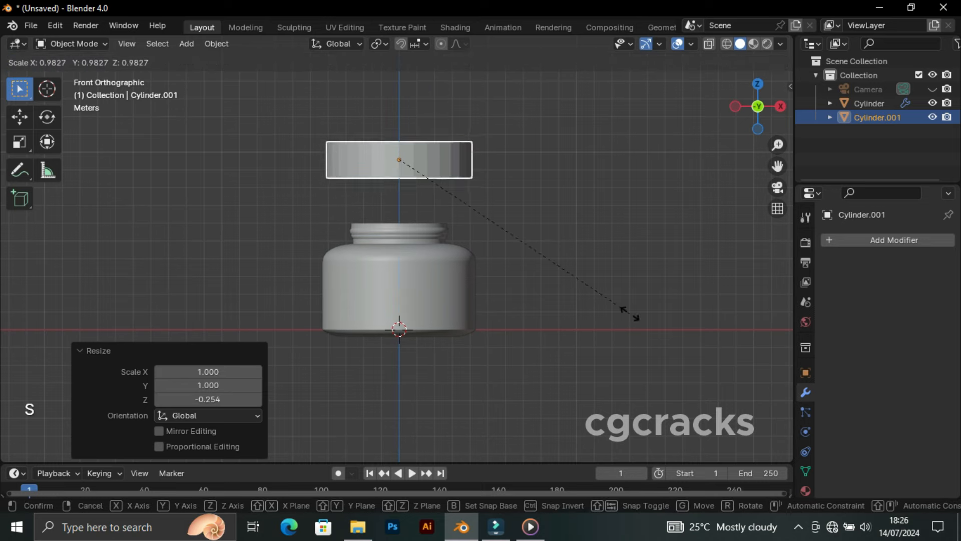
key(Return)
key(g)
key(z)
key(Return)
Flatten the lid slightly more along Z and move it down about 0.2 m to seat it on the neck
middle_drag(501, 281, 441, 275)
key(a)
key(a)
click(441, 212)
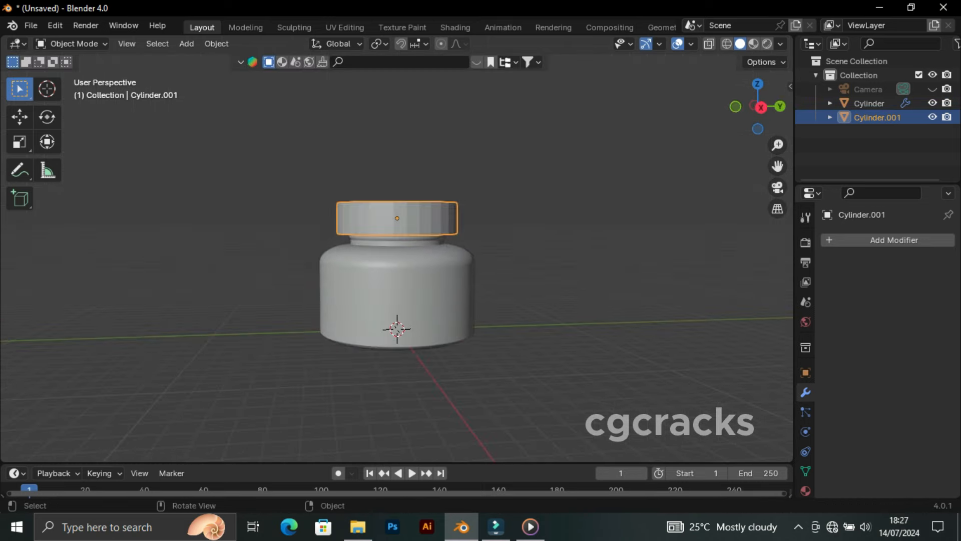
key(KP_1)
key(s)
key(z)
key(Return)
key(g)
key(z)
key(Return)
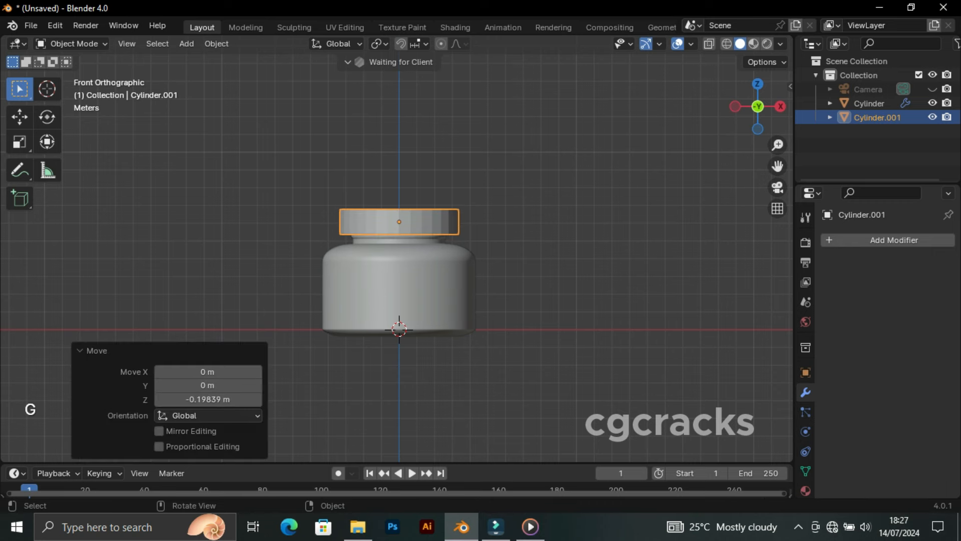
Undo the last lid move and lower the lid along Z by about 0.24 m onto the neck
key(ctrl+z)
key(s)
key(Return)
key(g)
key(z)
key(Return)
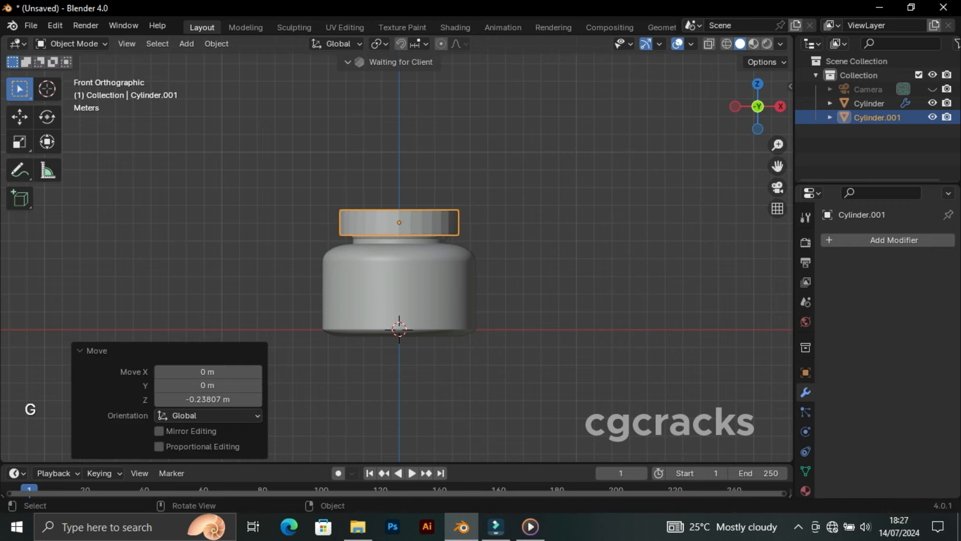
Extrude the lid's top face slightly upward and scale it by 1.126 to flare the lid outward
middle_drag(501, 260, 500, 240)
key(Tab)
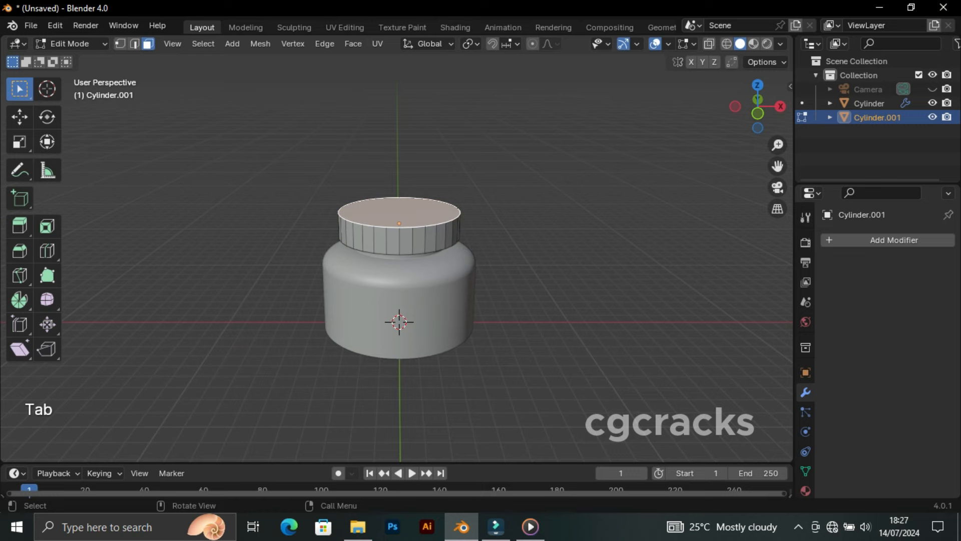
key(KP_1)
key(e)
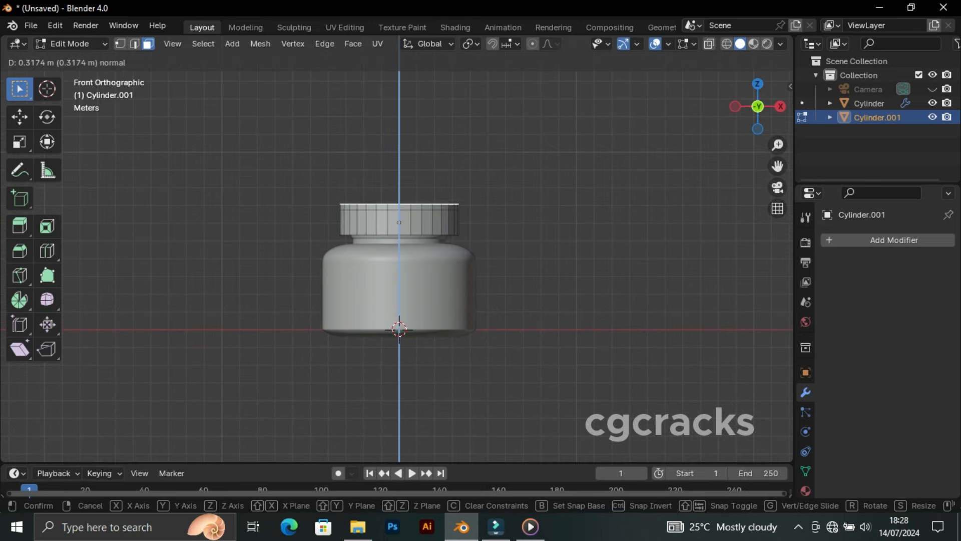
key(Return)
key(s)
key(Return)
Extrude the flared top face upward by about 0.36 m to form the lid's rim
key(e)
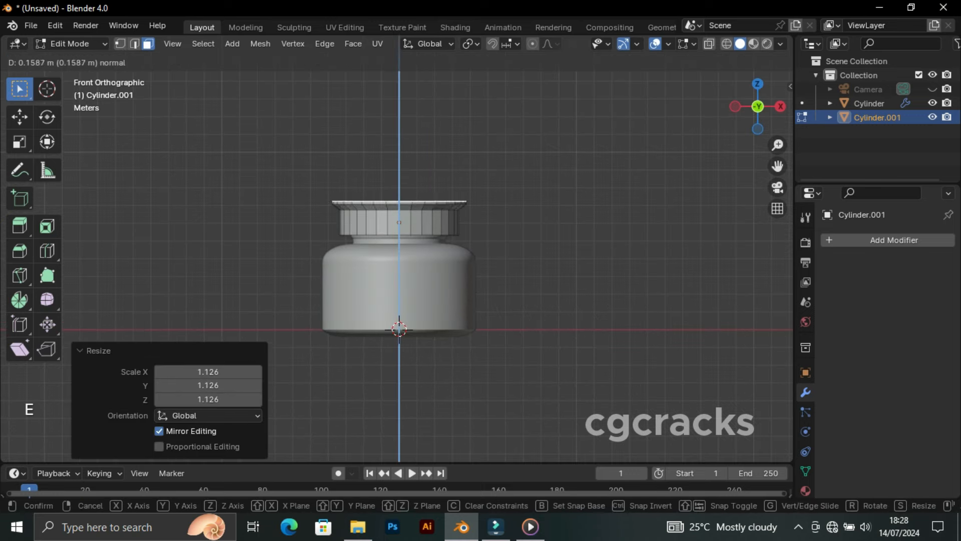
key(Return)
middle_drag(501, 240, 491, 251)
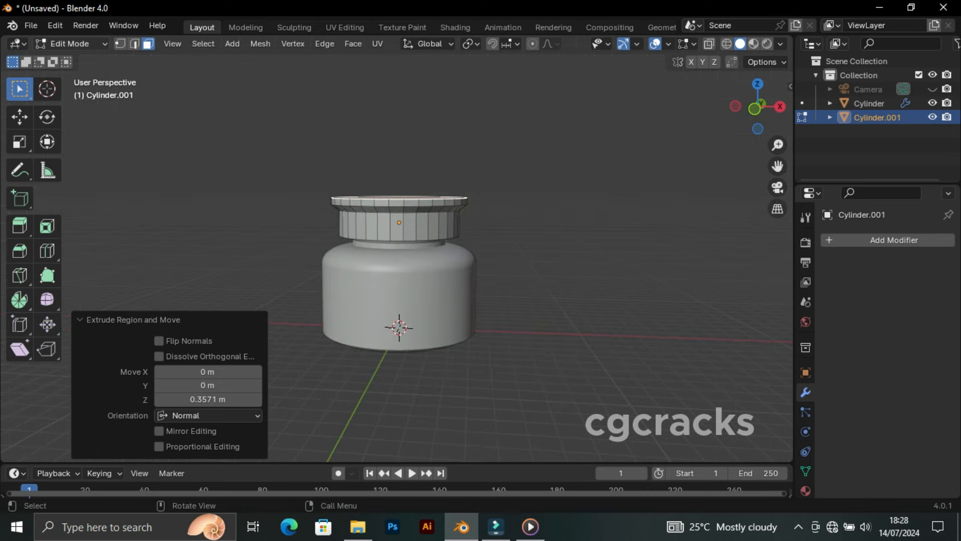
Return to Object Mode and add a level 2 Catmull-Clark Subdivision modifier to the lid
click(71, 44)
click(78, 60)
click(898, 239)
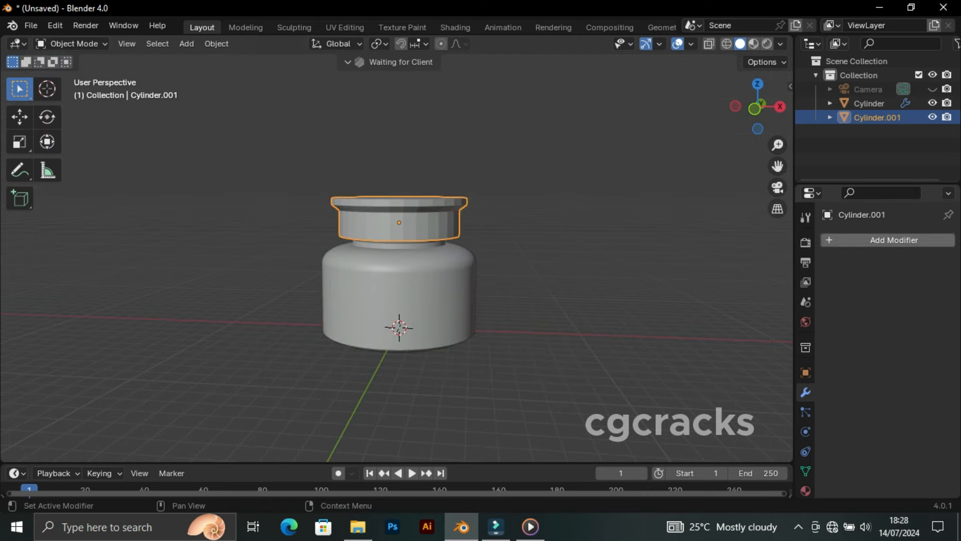
click(876, 244)
click(875, 244)
key(Return)
Add supporting loop cuts around the lid's side wall, one slid to its lower edge and one to its upper edge
key(Tab)
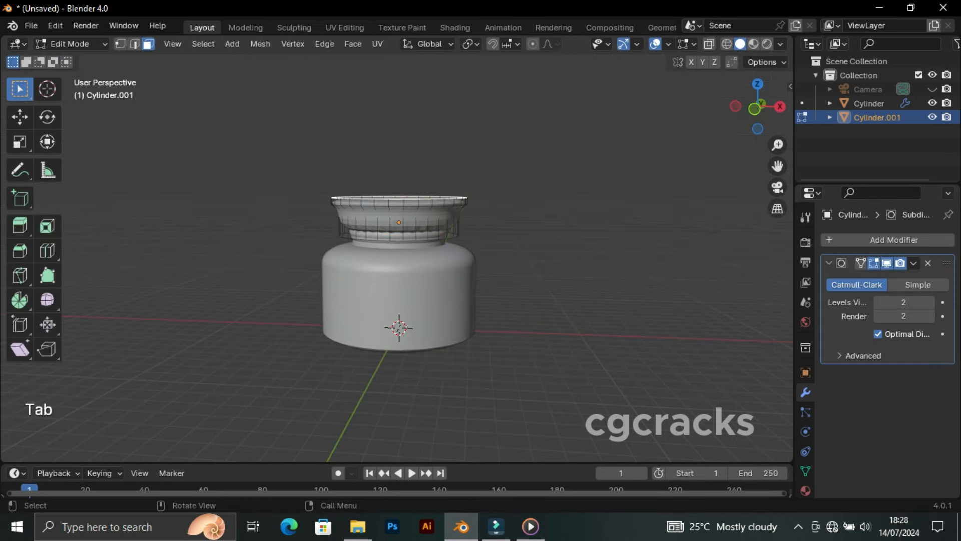
key(ctrl+r)
click(453, 228)
click(455, 270)
key(ctrl+r)
click(455, 224)
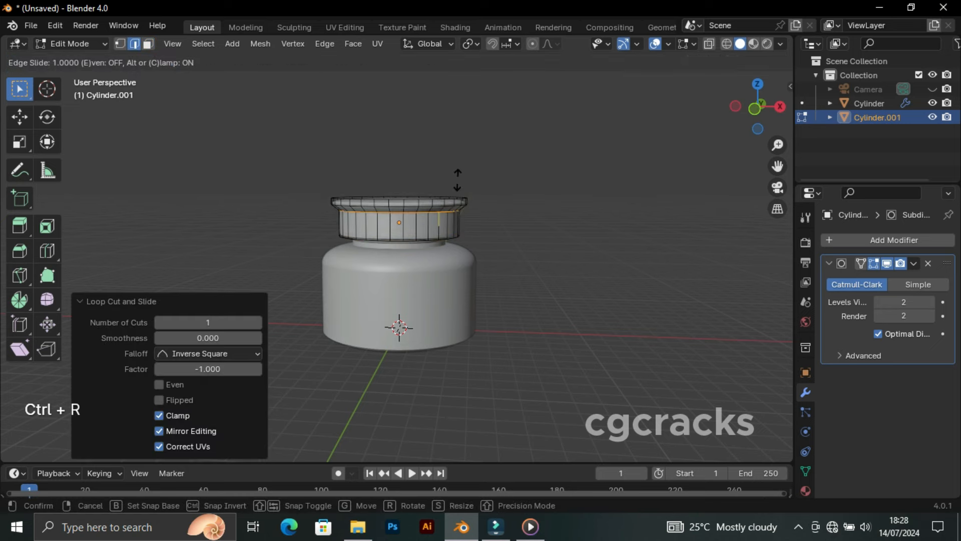
click(457, 182)
Add loop cuts on the lid's rim and flared underside, slid against their edges, and return to Object Mode
key(ctrl+r)
click(429, 202)
click(431, 173)
scroll(399, 271, up, 4)
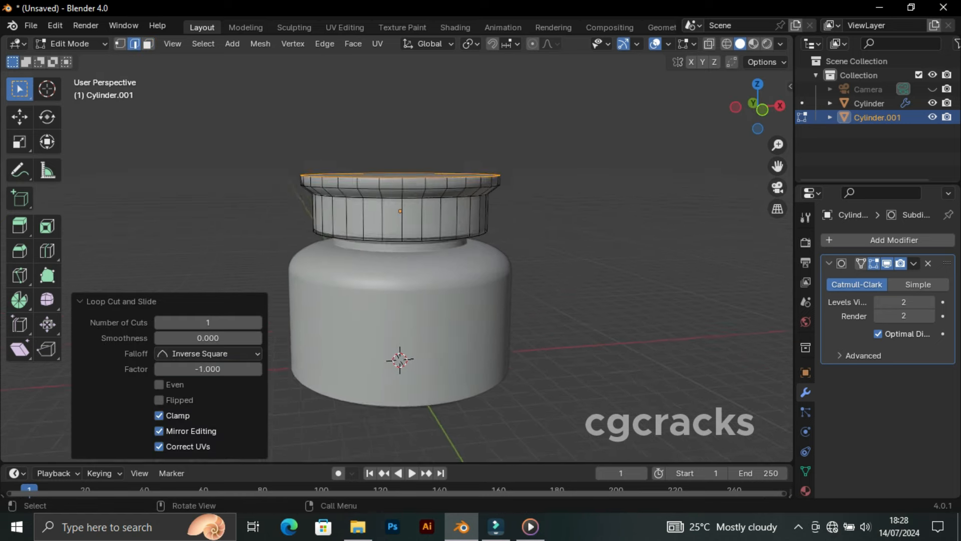
key(ctrl+r)
click(461, 179)
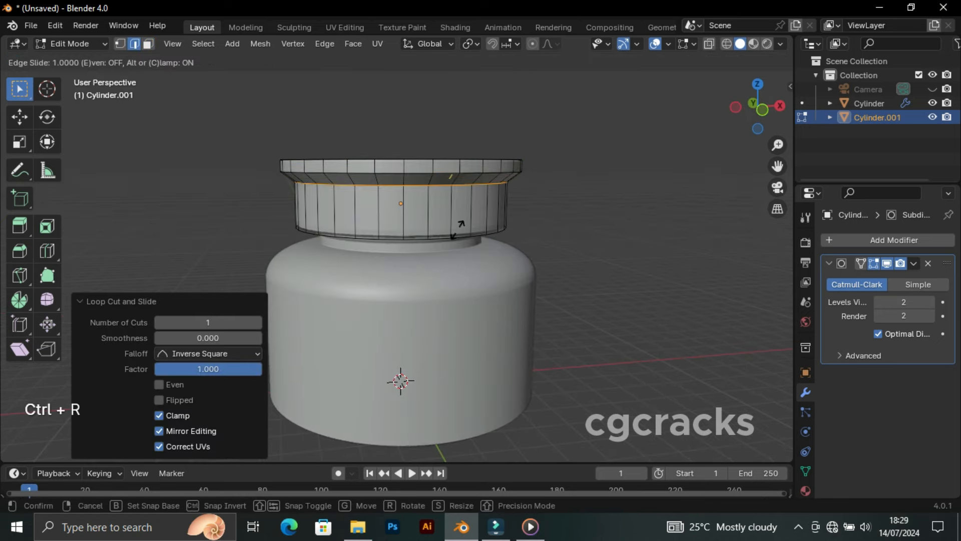
click(461, 223)
middle_drag(461, 224, 483, 243)
click(71, 44)
click(79, 60)
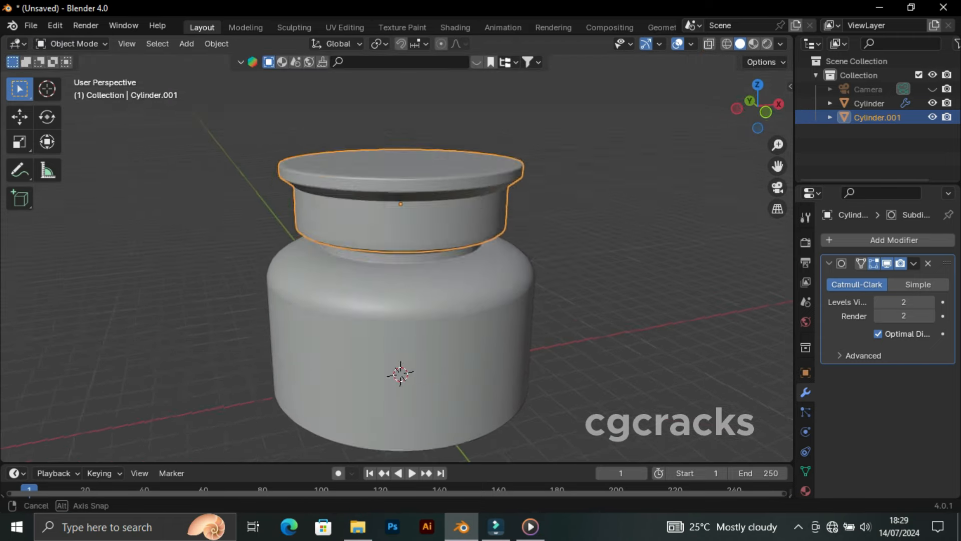
Apply the lid's Subdivision modifier and shade the lid smooth with Auto Smooth at 30°
key(KP_1)
scroll(399, 251, down, 3)
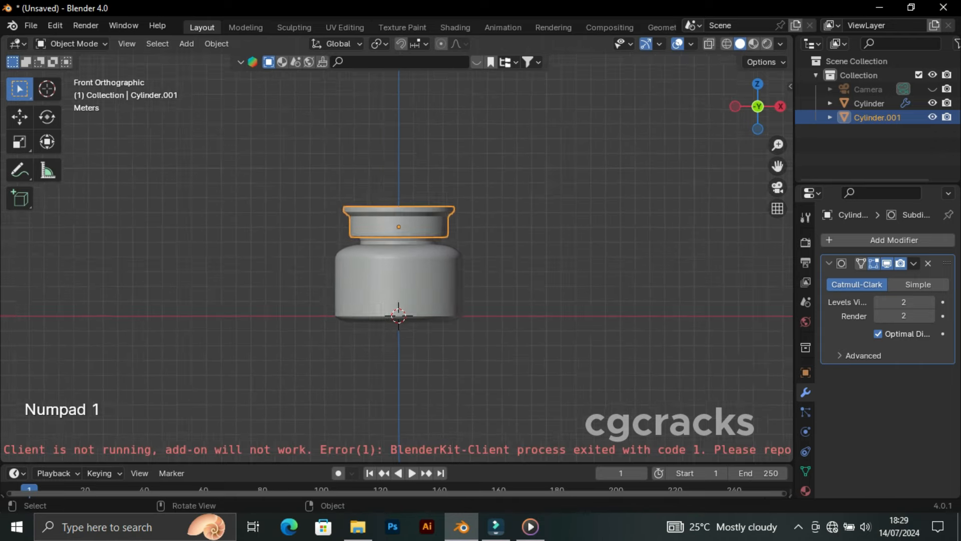
scroll(399, 250, up, 1)
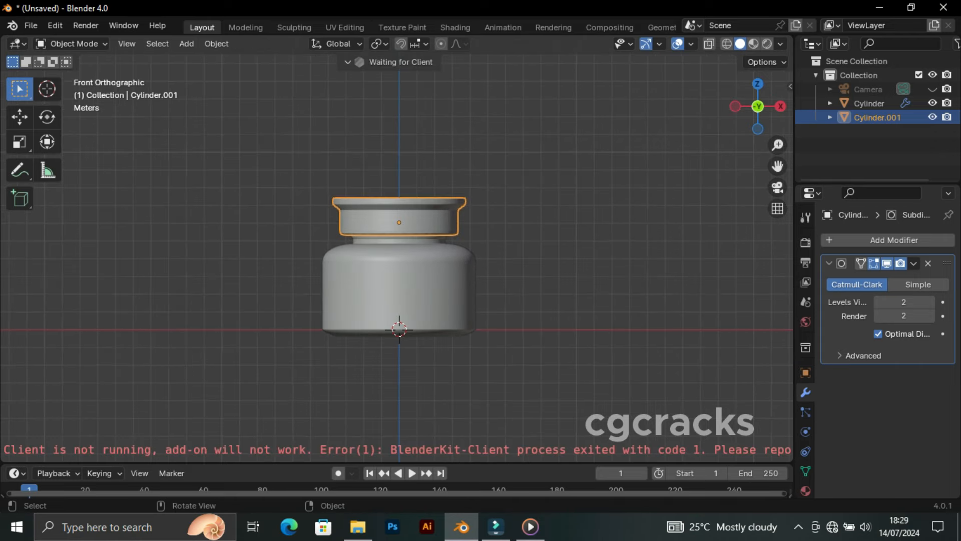
click(531, 215)
middle_drag(531, 215, 506, 235)
click(420, 228)
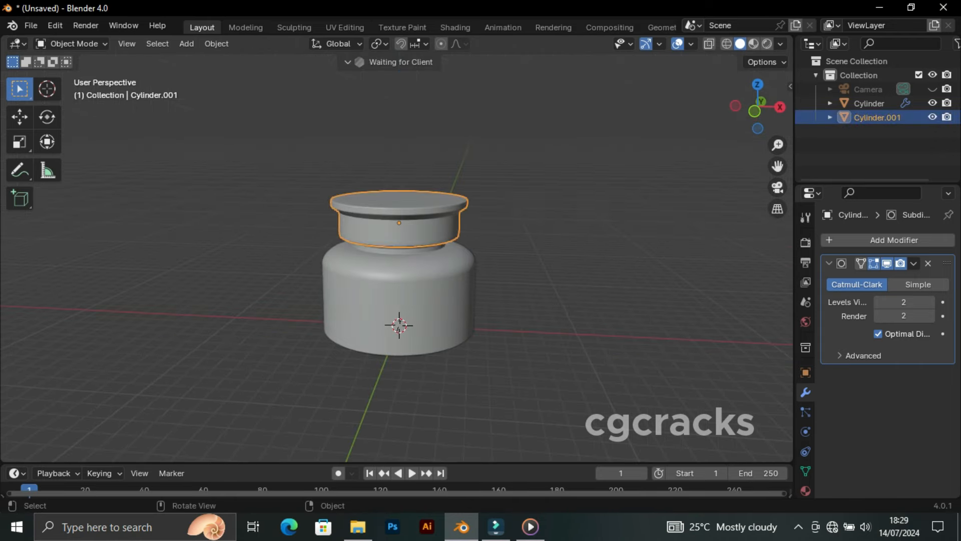
click(914, 263)
click(794, 279)
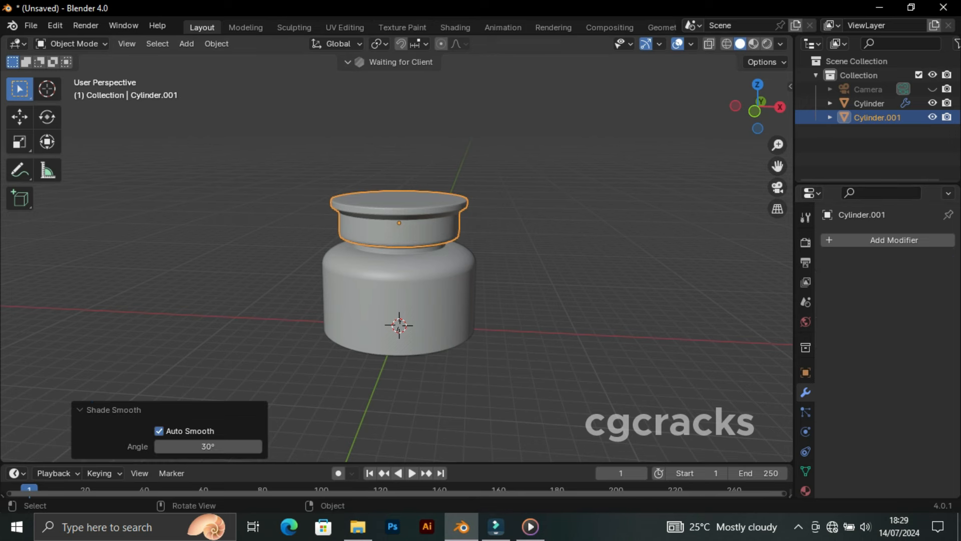
Select the jar body and open its mesh for editing in the front view
middle_drag(445, 280, 465, 263)
click(445, 278)
right_click(445, 265)
click(914, 264)
click(793, 279)
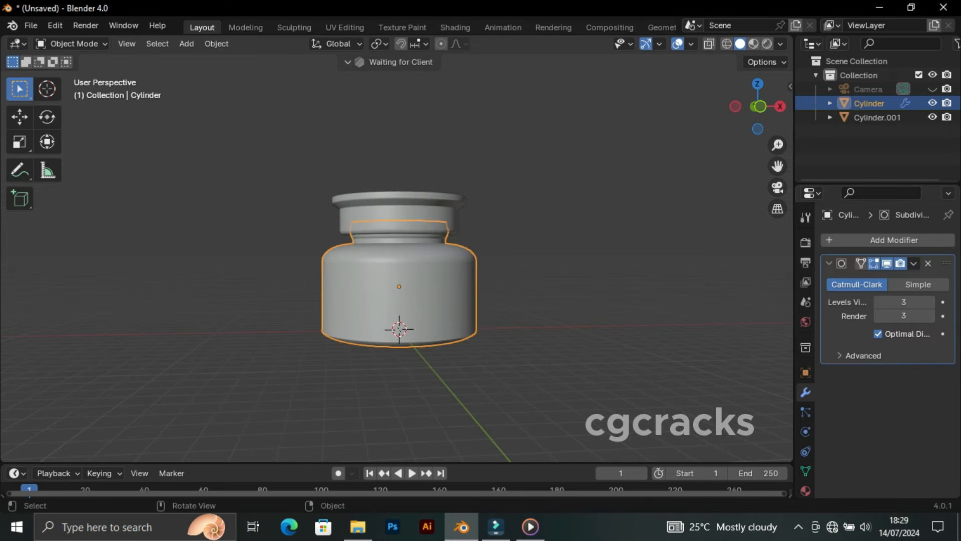
key(KP_1)
key(Tab)
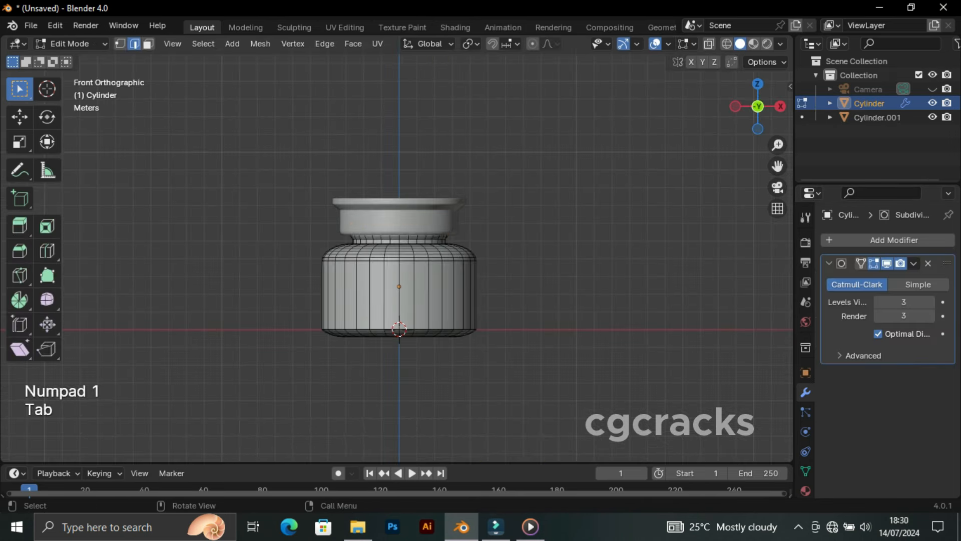
Add a stack of evenly spaced horizontal loop cuts around the jar body's straight side wall
key(shift+r)
key(Tab)
key(ctrl+r)
click(549, 300)
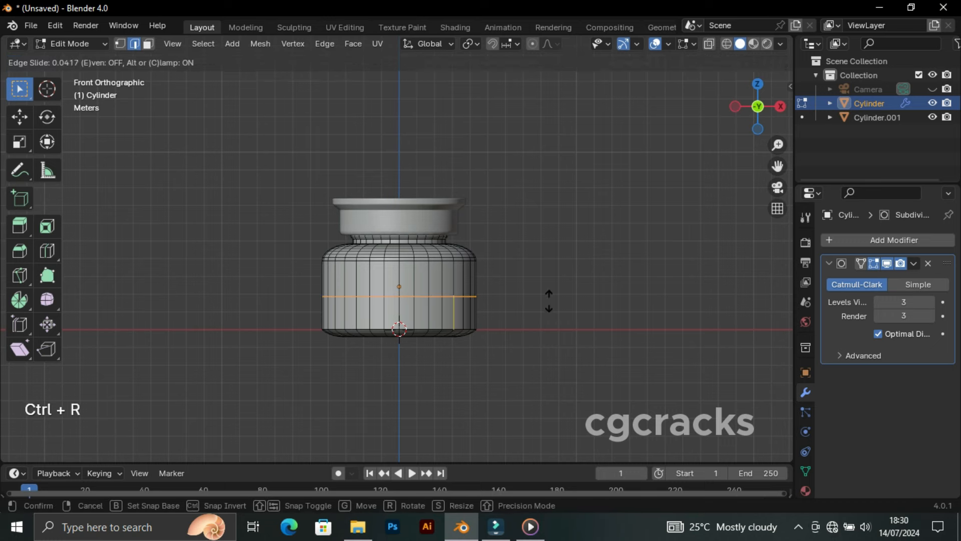
right_click(549, 301)
triple_click(258, 323)
double_click(257, 322)
double_click(257, 322)
click(258, 322)
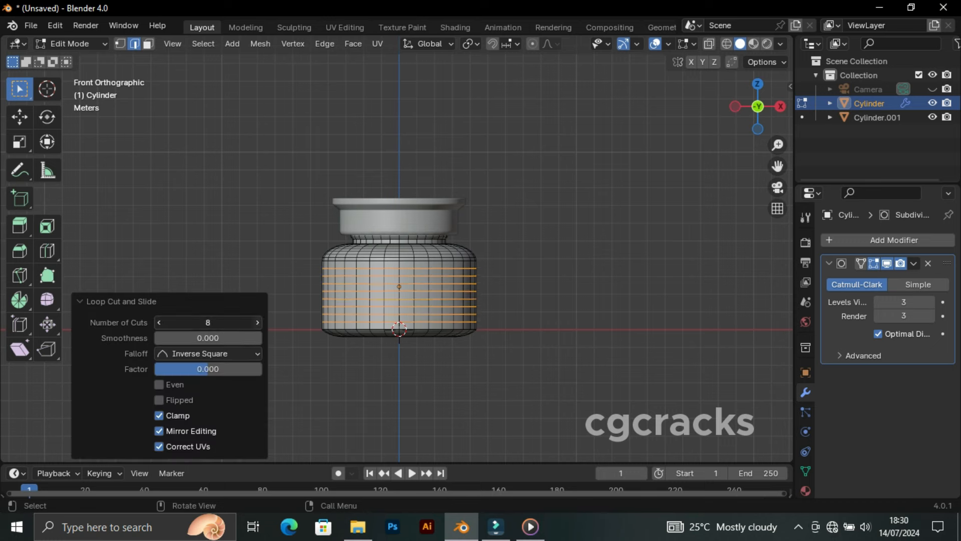
click(258, 322)
click(549, 301)
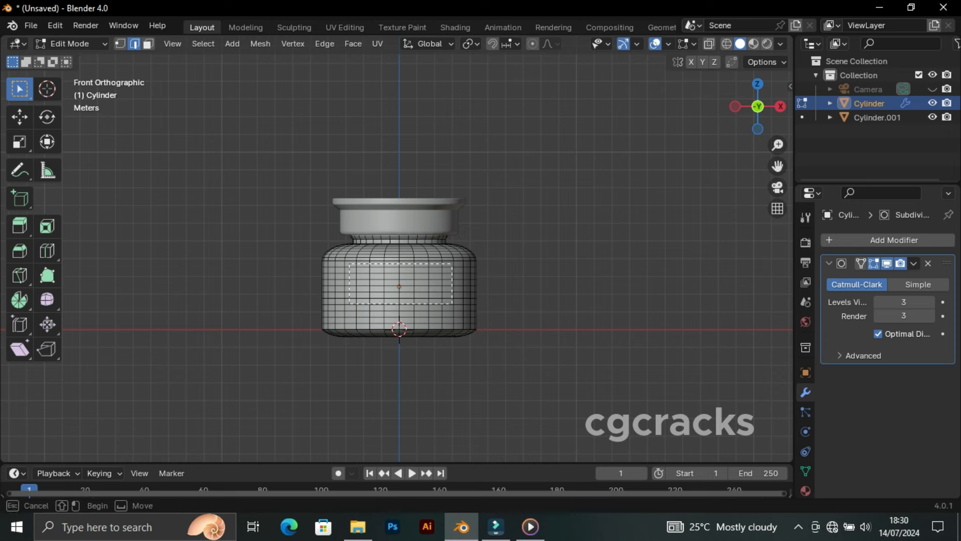
Separate a rectangular block of faces on the upper front of the jar body into its own label object
drag(452, 303, 454, 303)
key(3)
key(p)
click(393, 262)
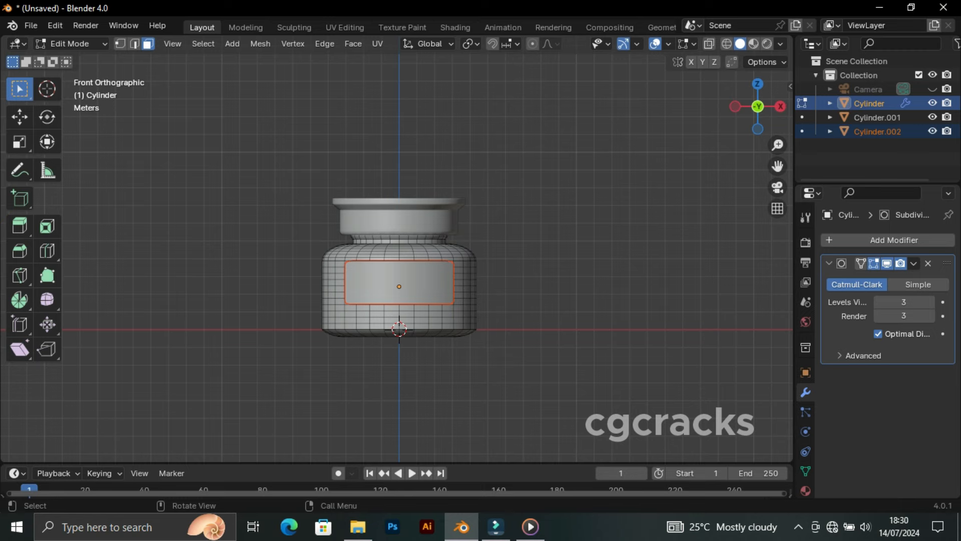
click(72, 44)
click(77, 59)
Apply the Subdivision modifiers of the separated label piece and the jar body
click(576, 226)
click(914, 263)
click(426, 282)
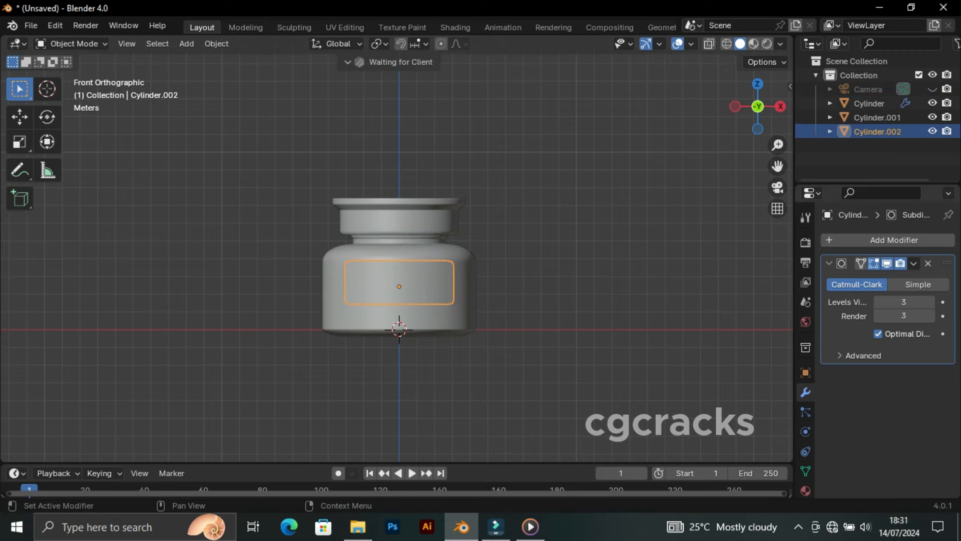
click(914, 263)
click(848, 279)
click(461, 300)
click(914, 263)
click(848, 279)
Move the jar, lid and label together up along Z by about 0.52 m to sit on the ground line
click(575, 250)
middle_drag(575, 250, 591, 265)
key(KP_1)
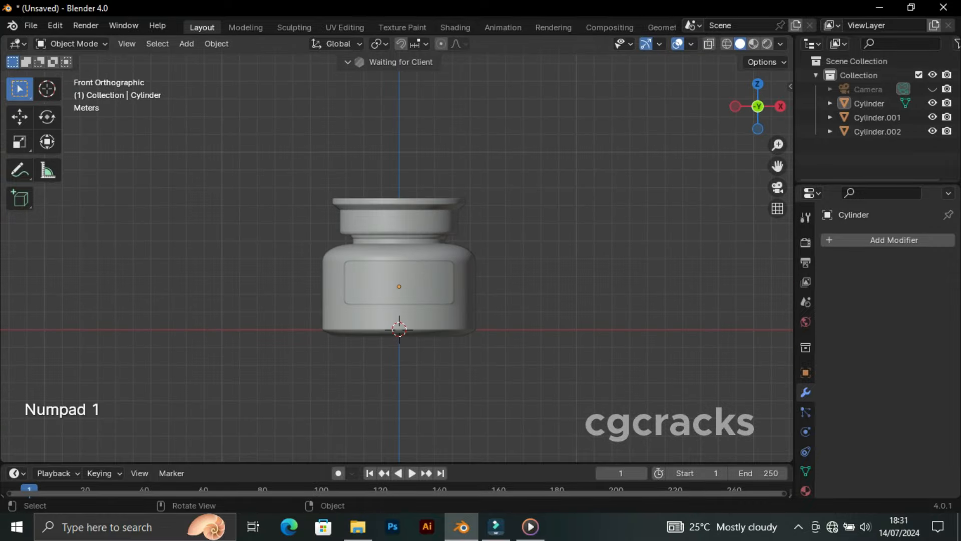
key(a)
key(g)
key(z)
click(575, 245)
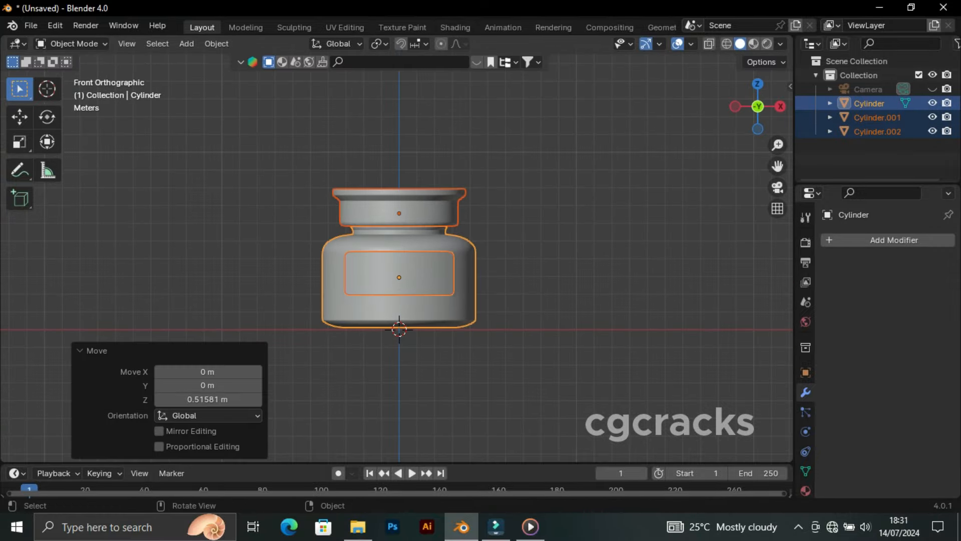
click(576, 246)
middle_drag(576, 246, 493, 263)
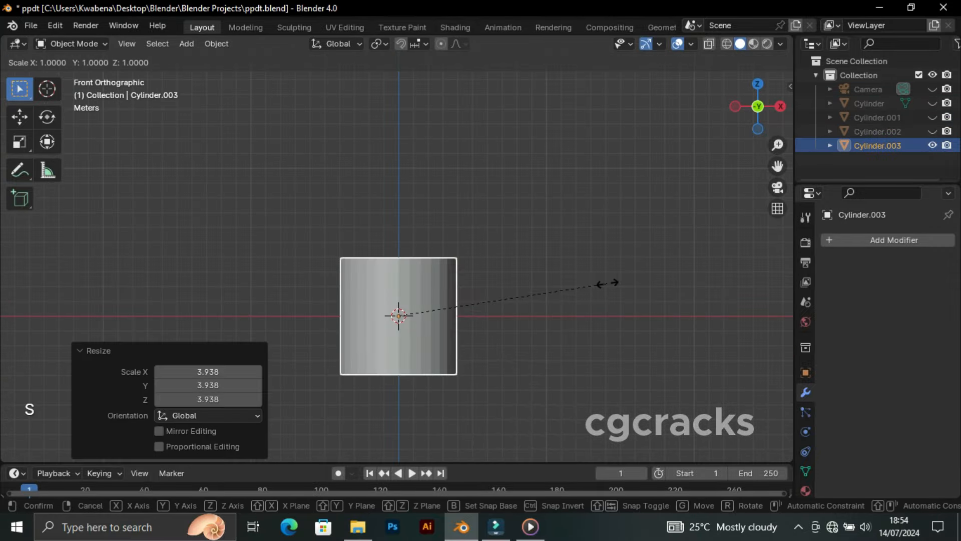
Stretch the new cylinder along Z to about twice its height
key(z)
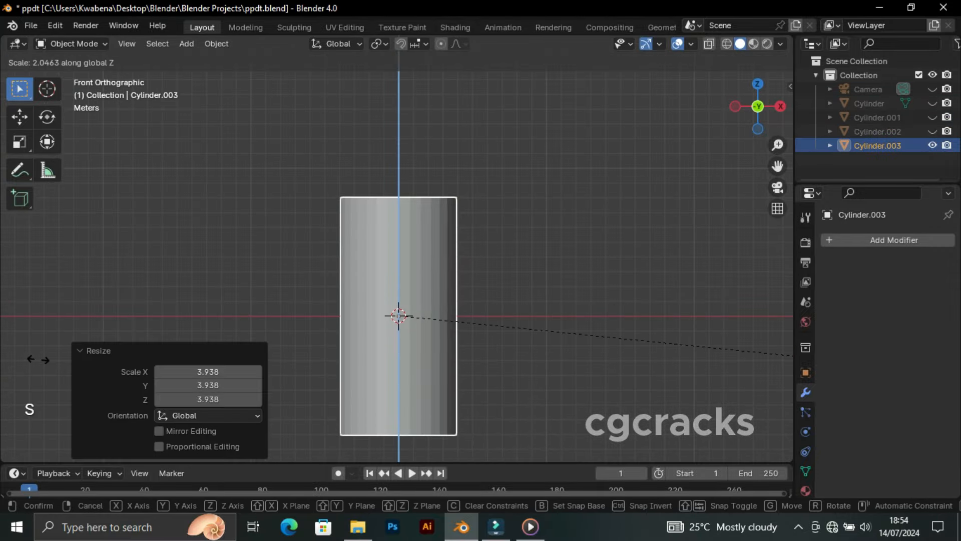
key(Return)
scroll(398, 295, down, 2)
key(alt+a)
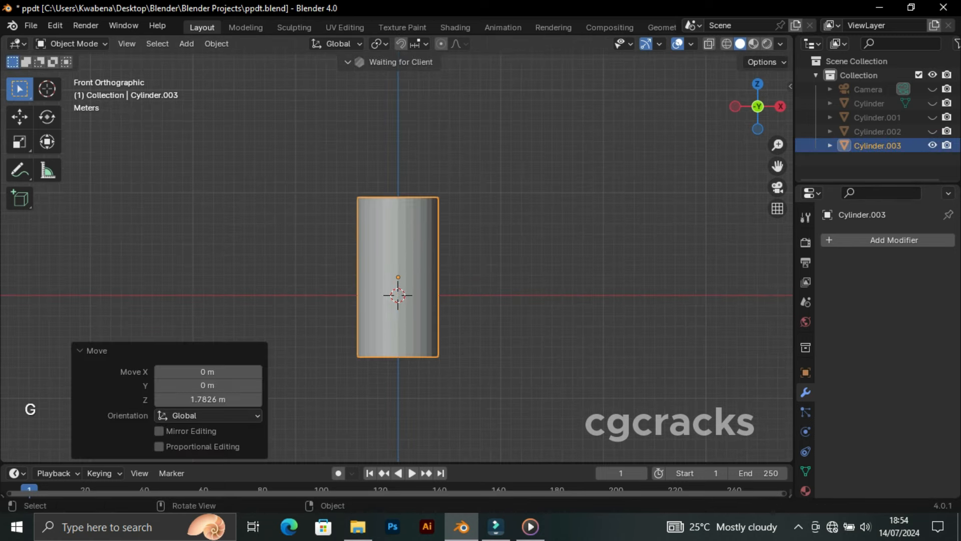
Undo the last cylinder move and raise the cylinder along Z until its base rests on the ground line
key(ctrl+z)
key(g)
key(z)
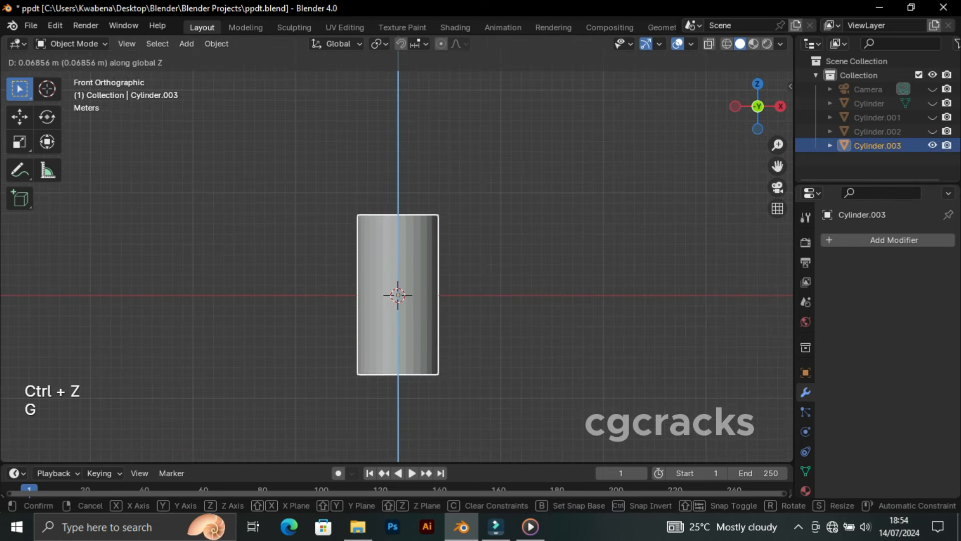
key(Return)
middle_drag(398, 250, 391, 377)
key(KP_1)
key(alt+a)
click(395, 321)
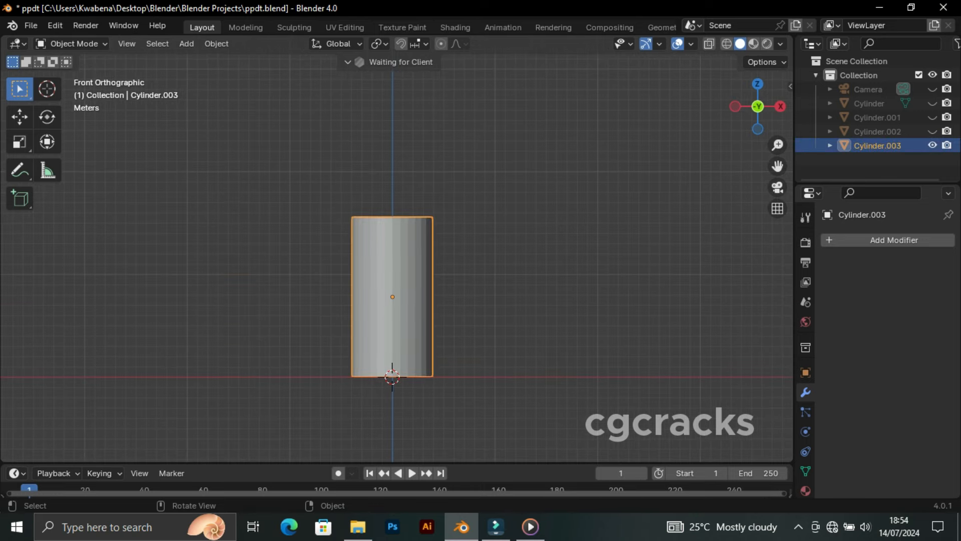
Extrude the tall cylinder's bottom face downward by about 0.7 m and scale it by 0.769 to taper the base
middle_drag(395, 321, 413, 286)
key(Tab)
click(395, 365)
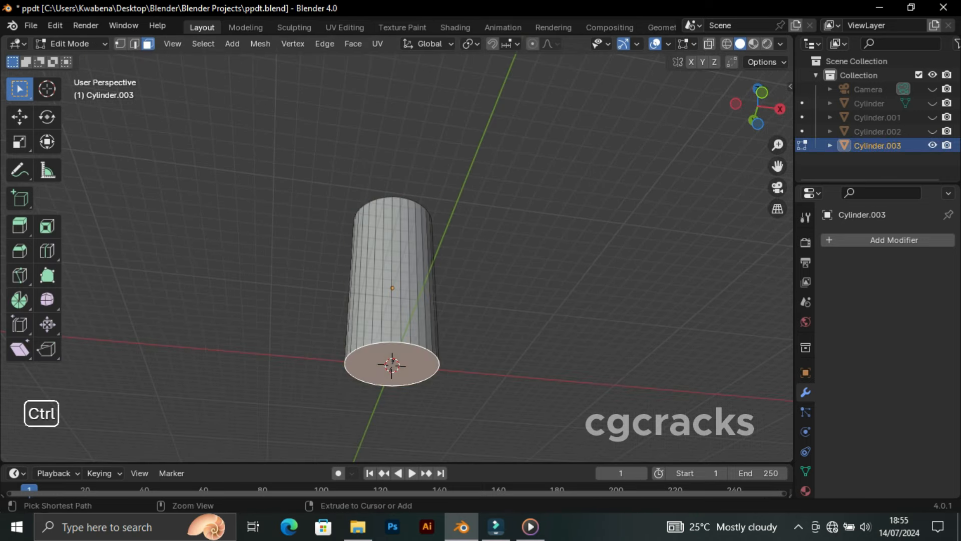
key(e)
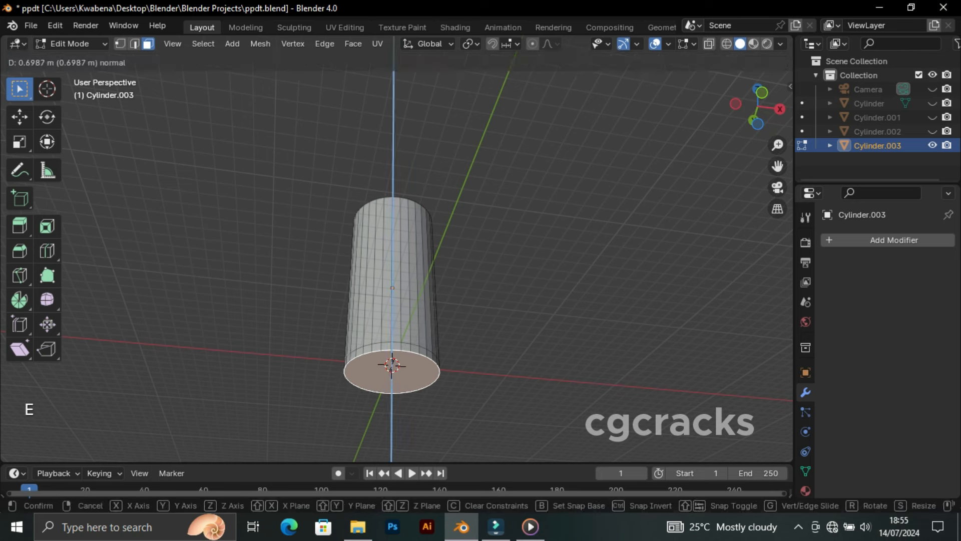
click(545, 402)
key(s)
click(545, 402)
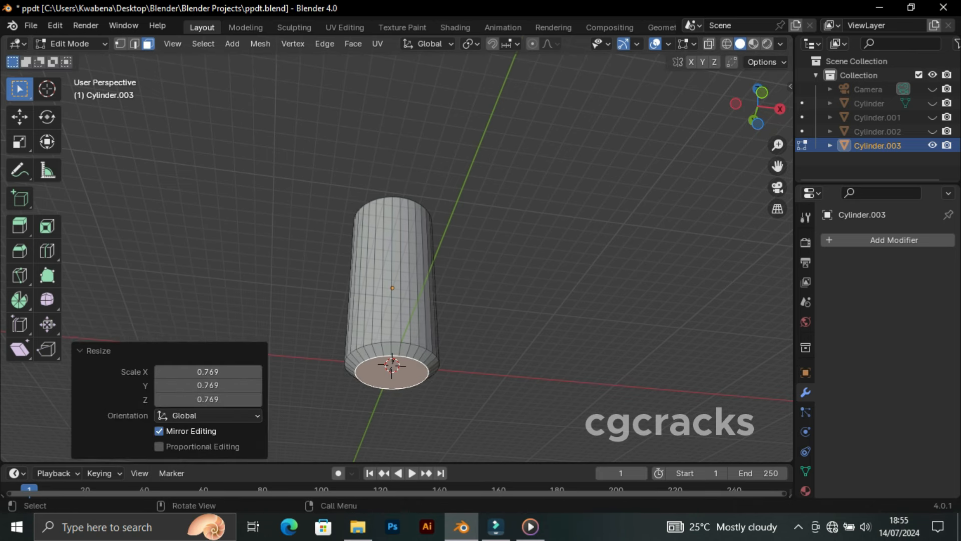
click(544, 402)
Bevel the edge loop above the tapered base with a width of about 0.139 m and 9 segments
alt+click(414, 345)
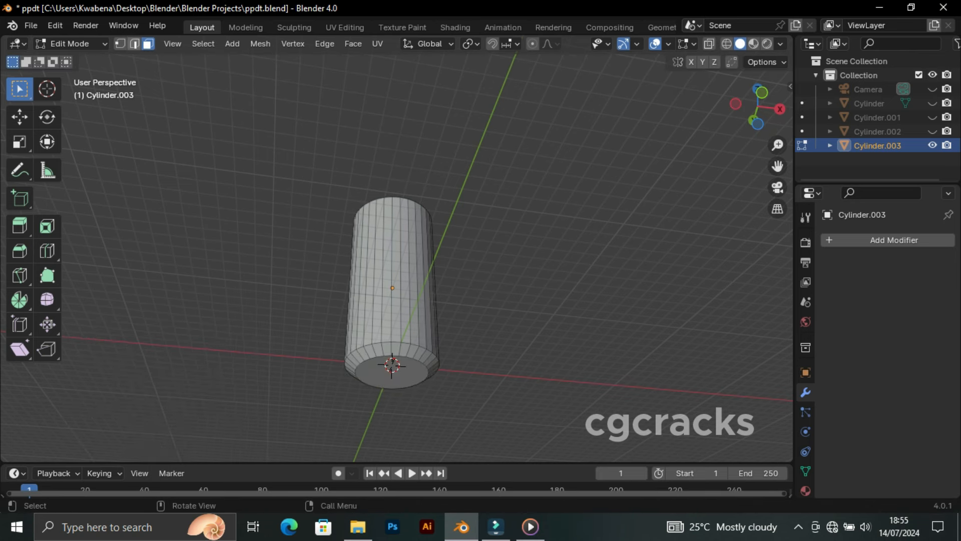
key(ctrl+b)
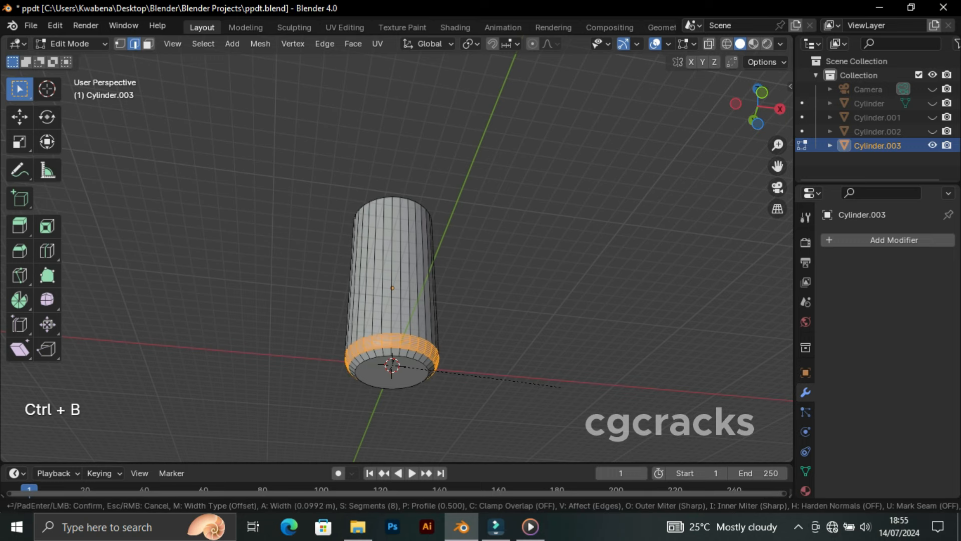
click(589, 383)
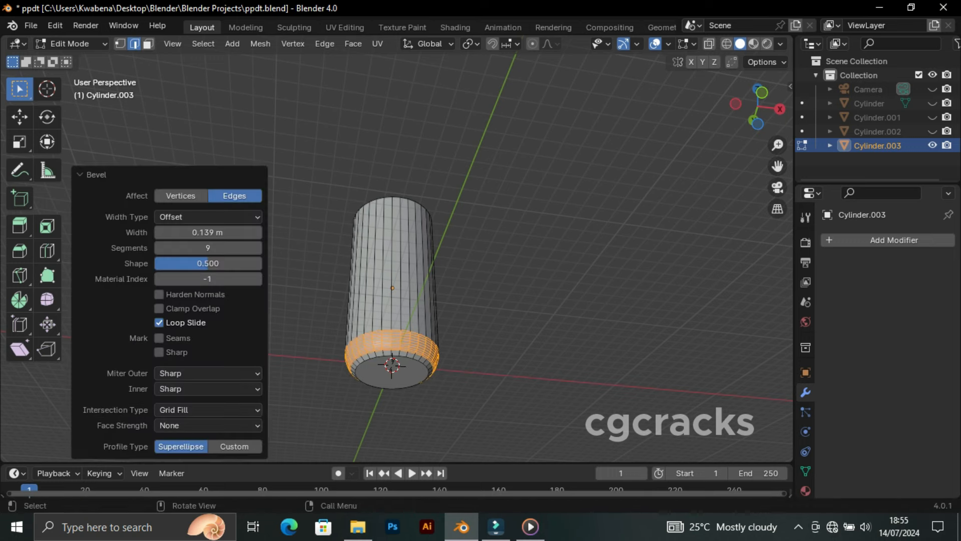
Bevel the edge loop around the container's bottom face with a width of about 0.049 m and 9 segments
click(589, 383)
alt+click(418, 359)
key(ctrl+b)
click(476, 384)
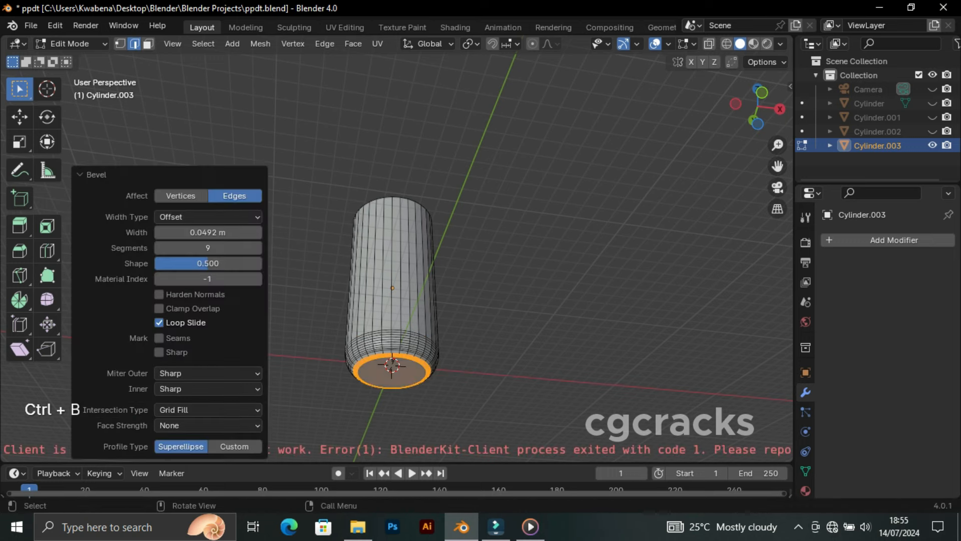
click(477, 385)
middle_drag(477, 384, 460, 465)
Bevel the container's top face edges with 9 segments to form rounded shoulders
key(3)
middle_drag(476, 385, 470, 399)
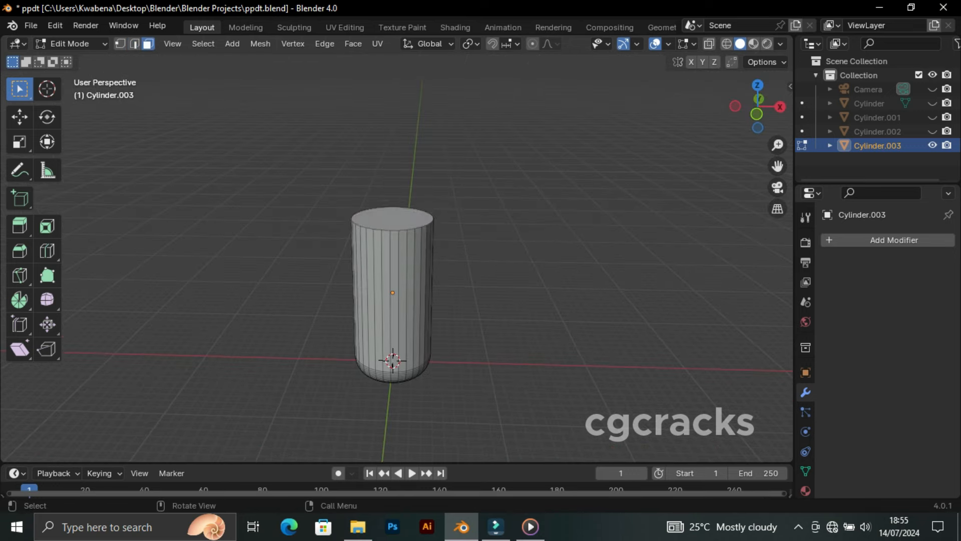
key(ctrl+b)
scroll(553, 299, up, 3)
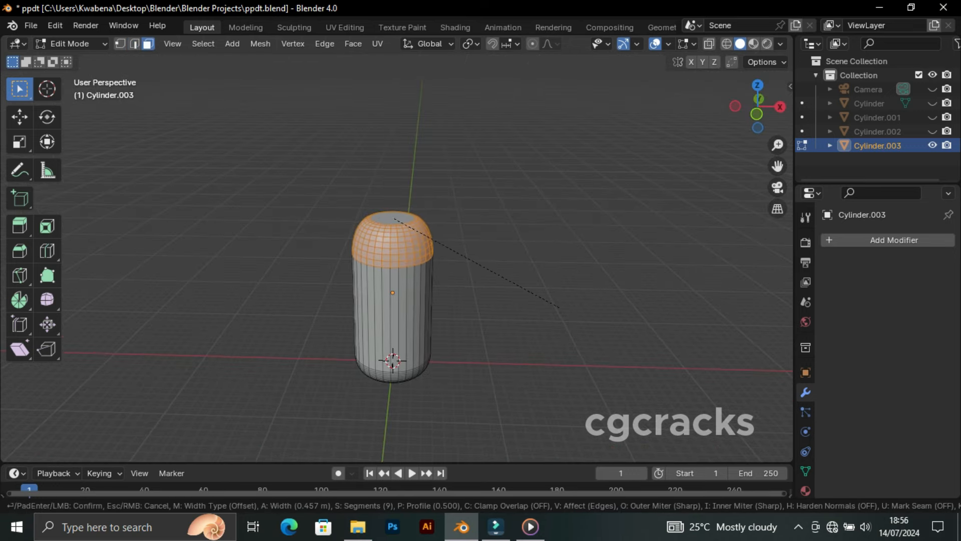
click(552, 299)
key(KP_1)
click(553, 298)
middle_drag(552, 299, 551, 329)
Extrude the container's top face upward by about 0.34 m, then extrude it again and scale it by 1.064 to start the neck
click(392, 219)
key(KP_1)
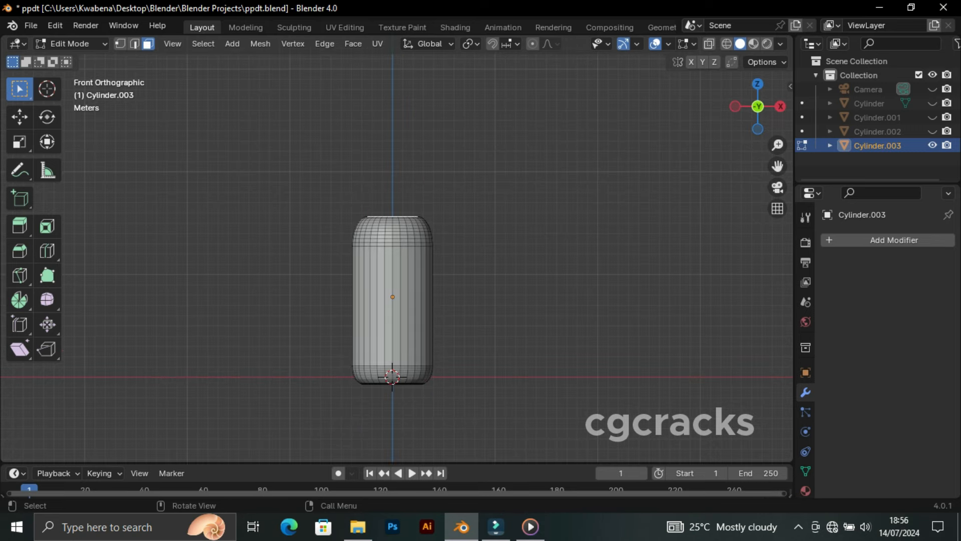
key(e)
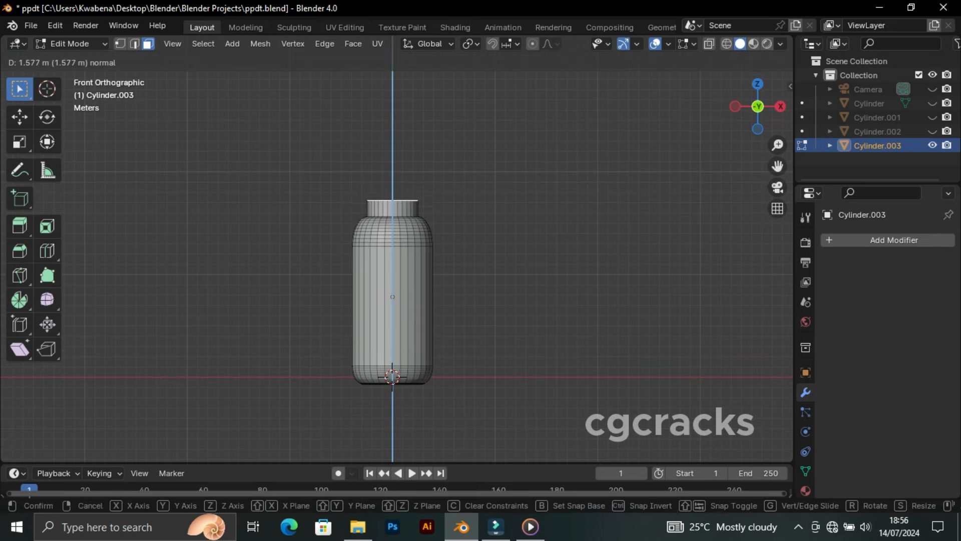
key(Return)
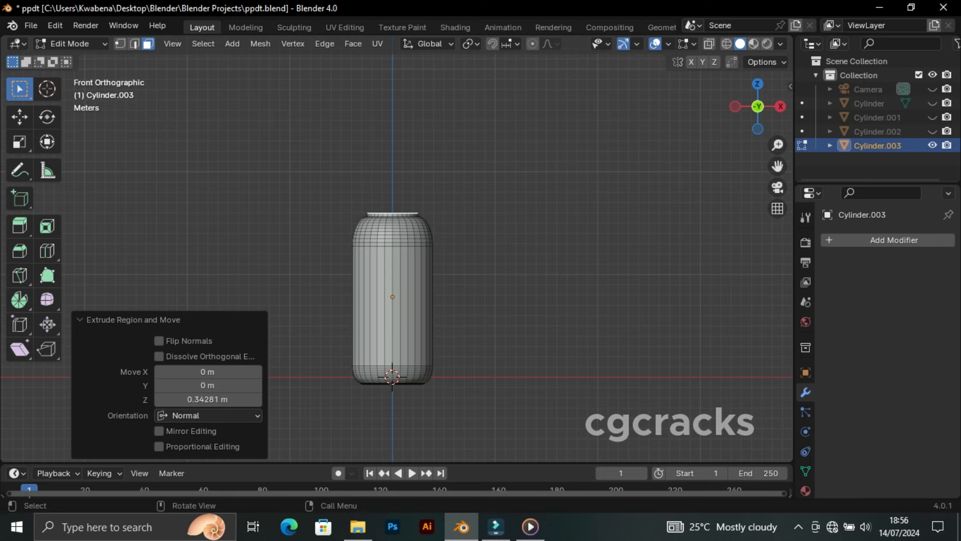
key(e)
key(Escape)
key(s)
key(Return)
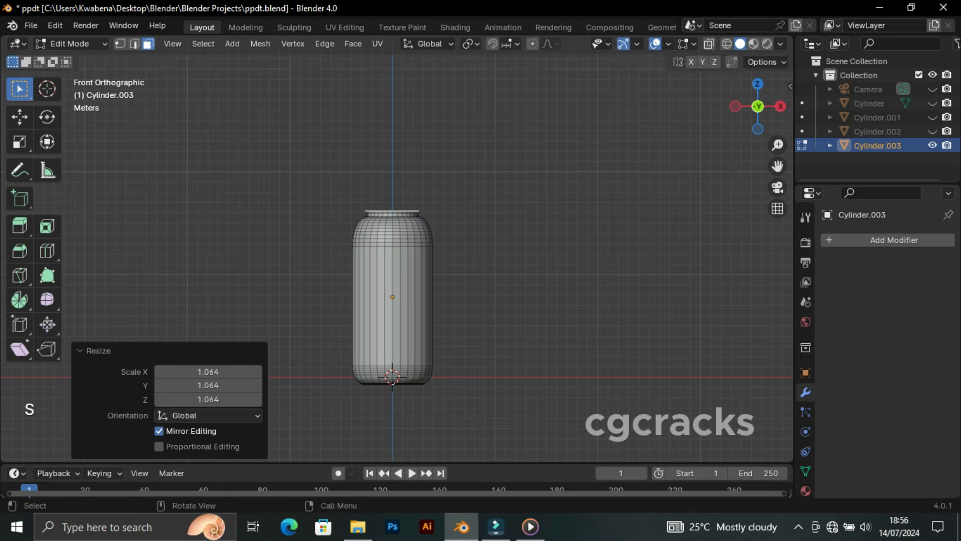
Extrude the neck's top face by about 0.27 m, then extrude it again and widen it by a scale of 1.073
key(e)
key(Return)
key(e)
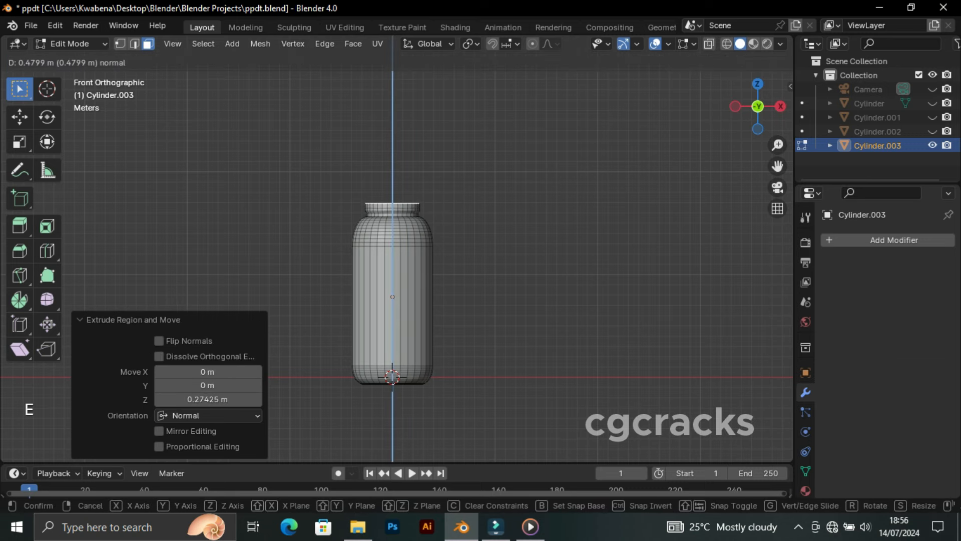
key(Escape)
key(s)
key(Return)
Extrude the neck's top face by about 0.34 m, scale it slightly inward, and extrude it a further 0.27 m
key(e)
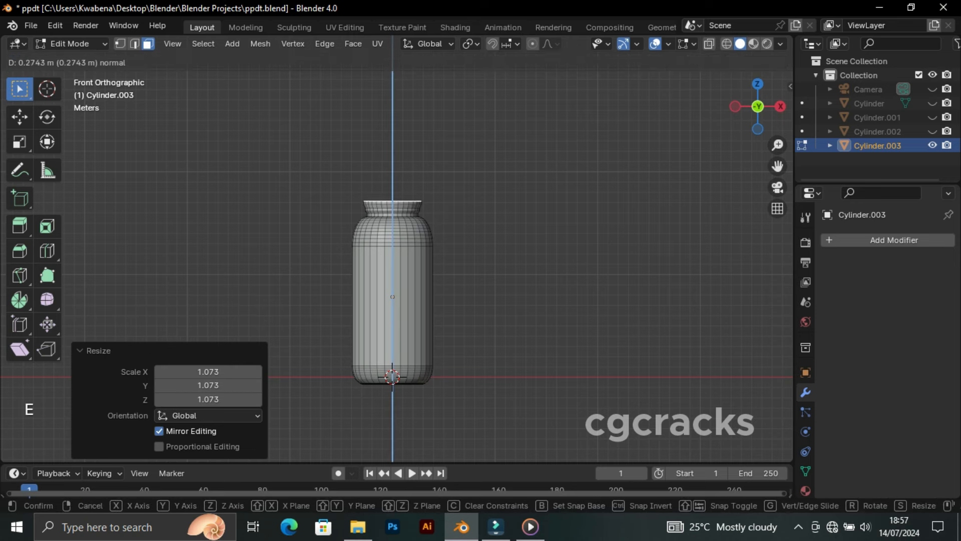
key(Return)
key(s)
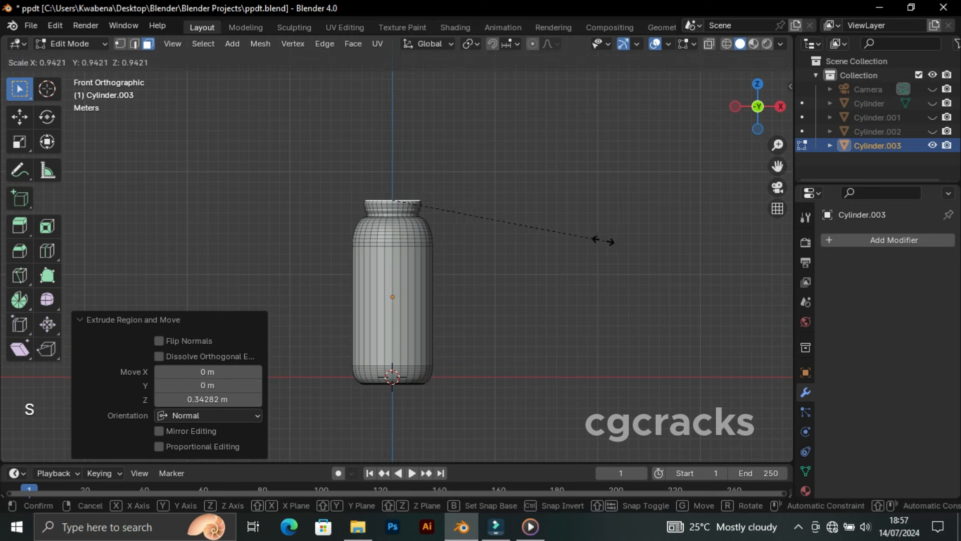
click(593, 241)
key(e)
click(593, 237)
Delete the neck's top face to open the container
middle_drag(593, 237, 576, 295)
right_click(401, 191)
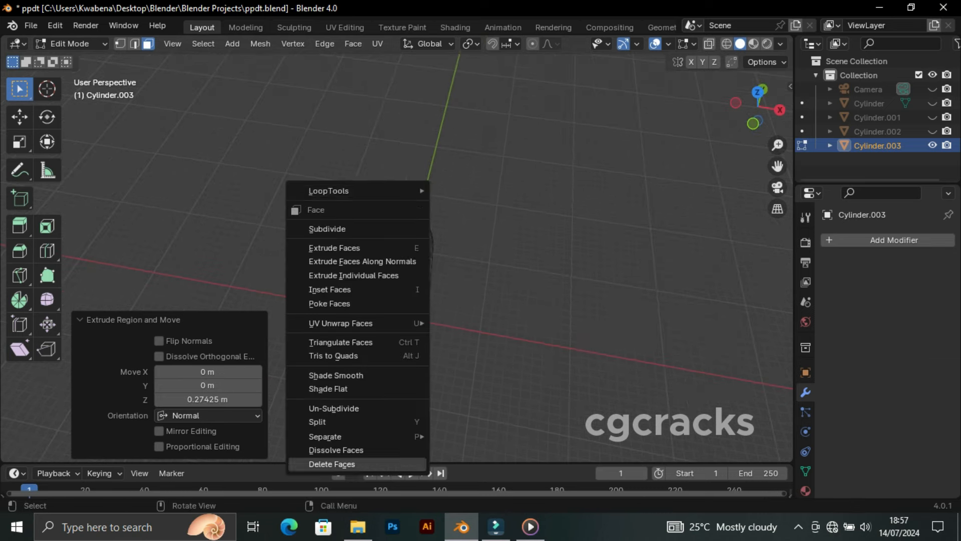
click(396, 463)
scroll(395, 300, up, 5)
middle_drag(395, 301, 394, 294)
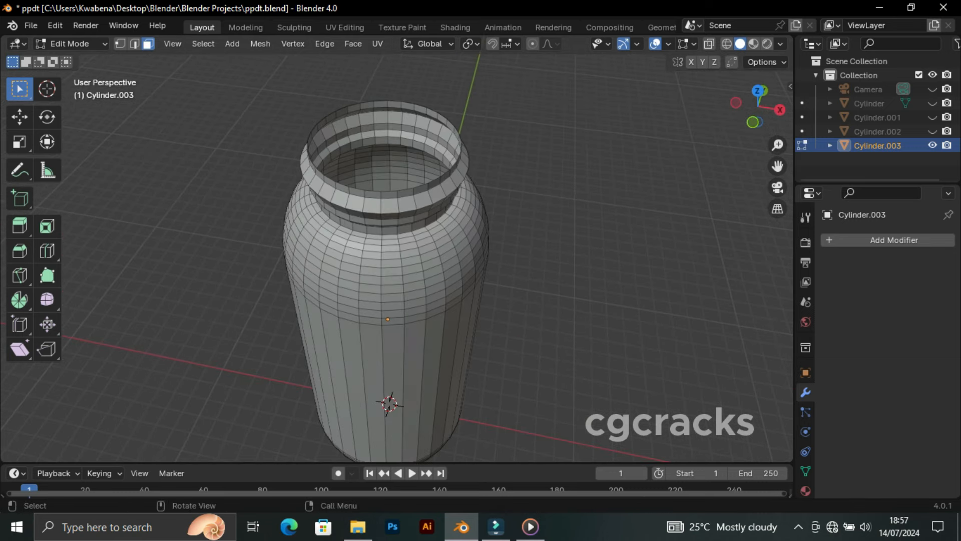
Extrude the open rim's edge loop inward with a scale of about 0.873 to give the rim thickness
key(2)
key(e)
key(s)
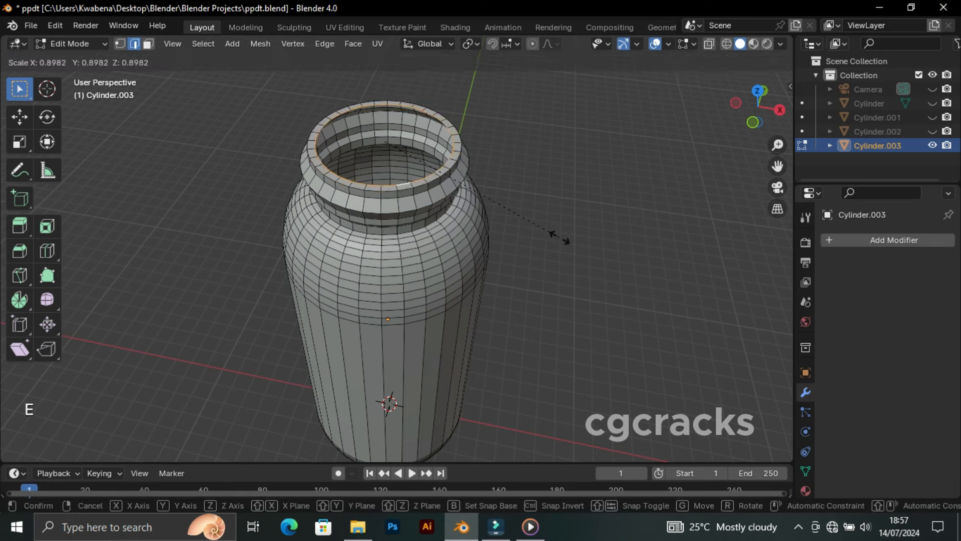
click(553, 233)
middle_drag(553, 233, 552, 202)
scroll(551, 202, down, 5)
key(KP_1)
Extrude the rim's inner edge loop once more and clear the selection
key(e)
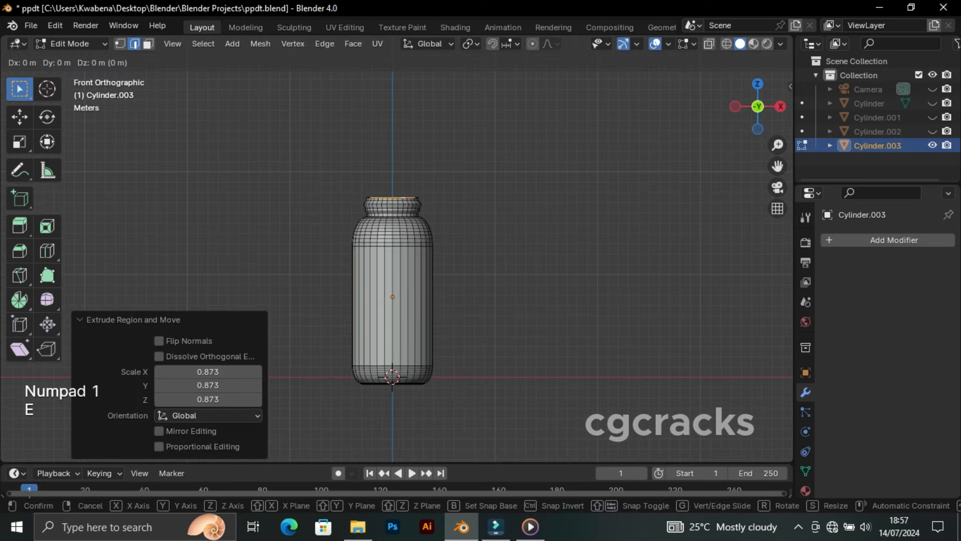
click(552, 232)
middle_drag(552, 232, 527, 282)
click(526, 282)
key(KP_1)
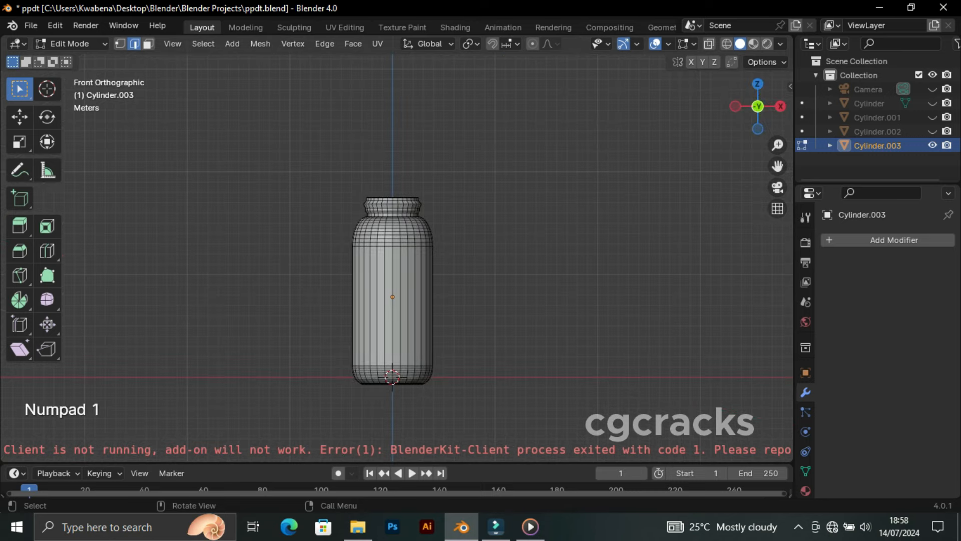
Add 12 horizontal loop cuts across the straight part of the container's body
key(ctrl+r)
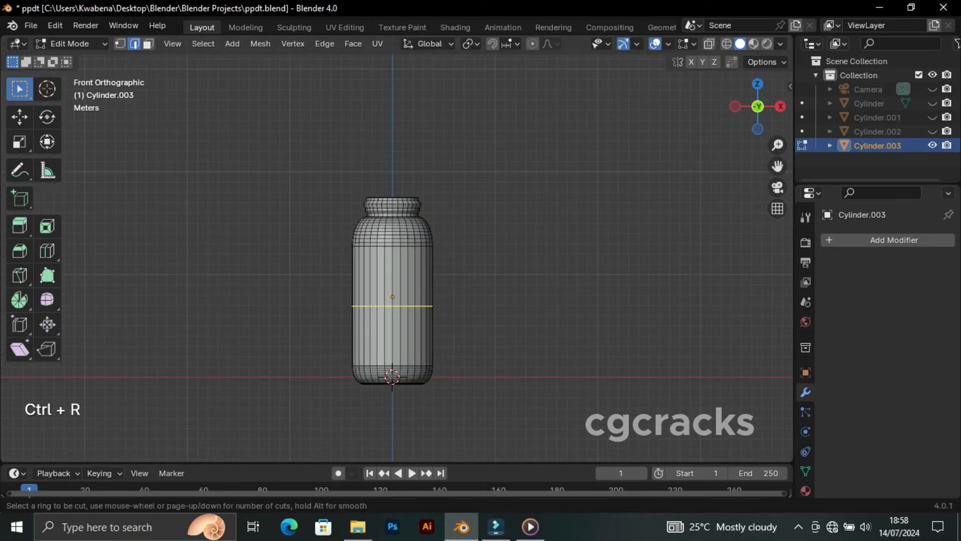
click(258, 322)
click(257, 322)
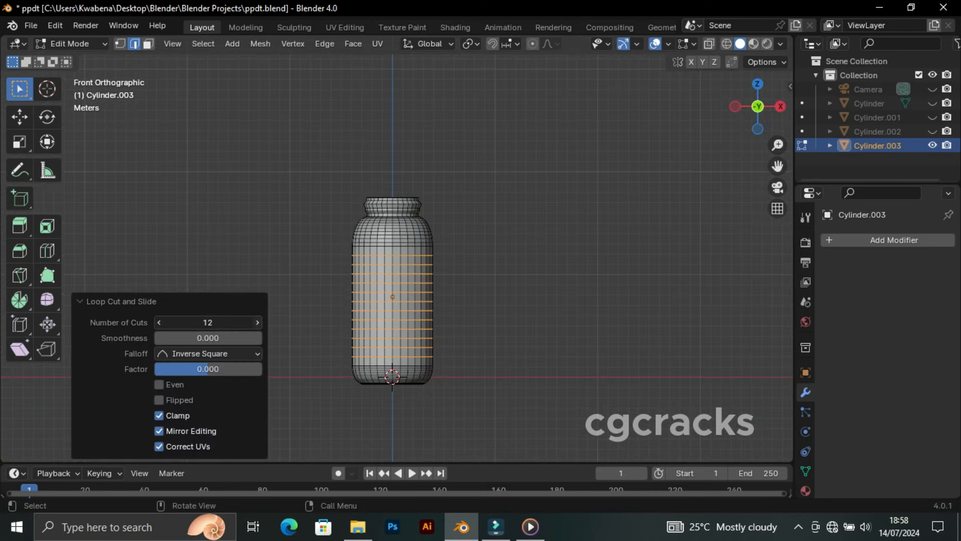
click(257, 323)
click(308, 311)
Separate the band of front faces on the upper body into its own label object and return to Object Mode
scroll(393, 301, up, 2)
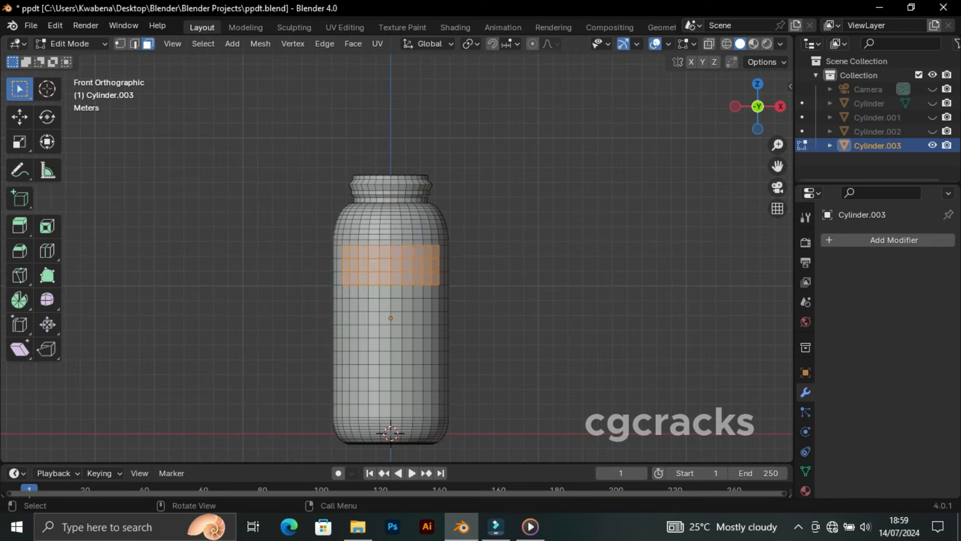
key(p)
click(461, 260)
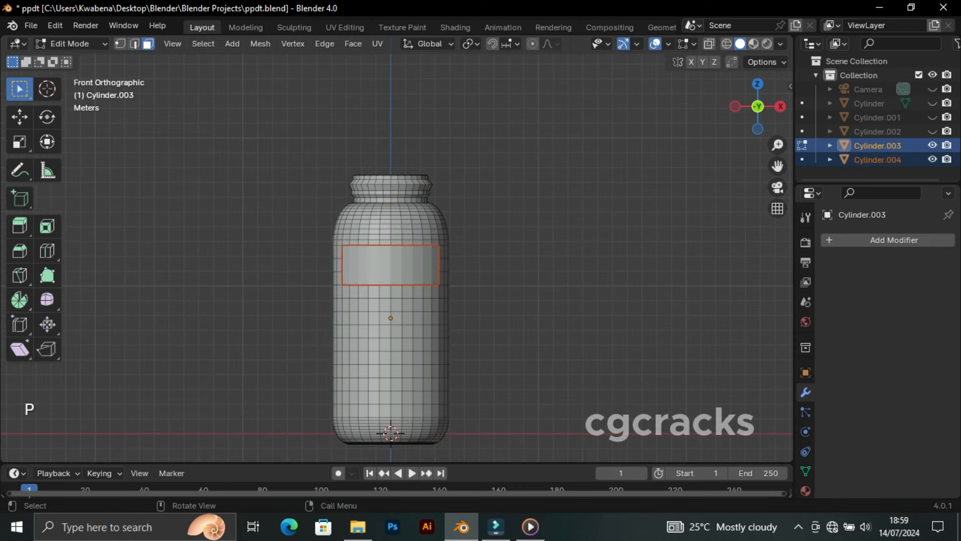
click(70, 44)
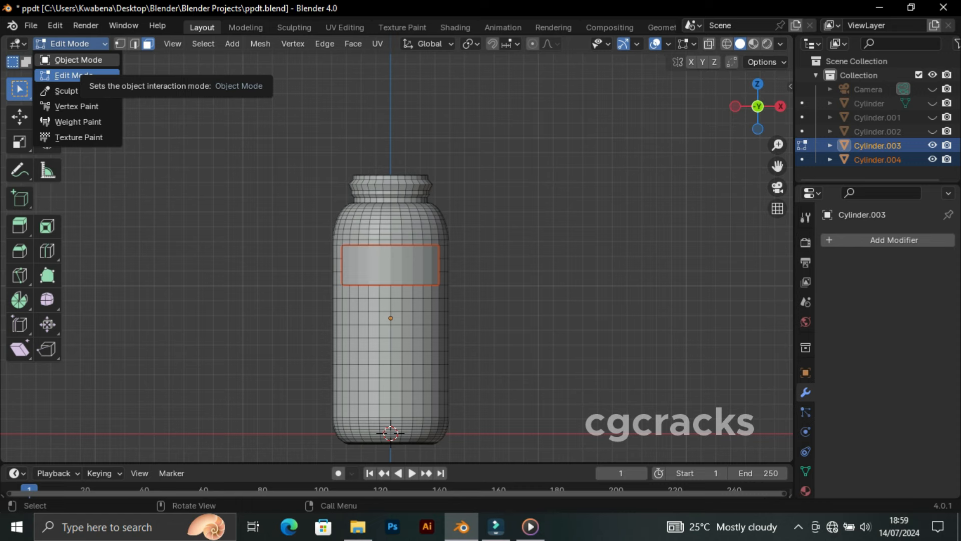
click(78, 59)
Add a cylinder for the cap and raise it along Z to the container's neck
key(shift+a)
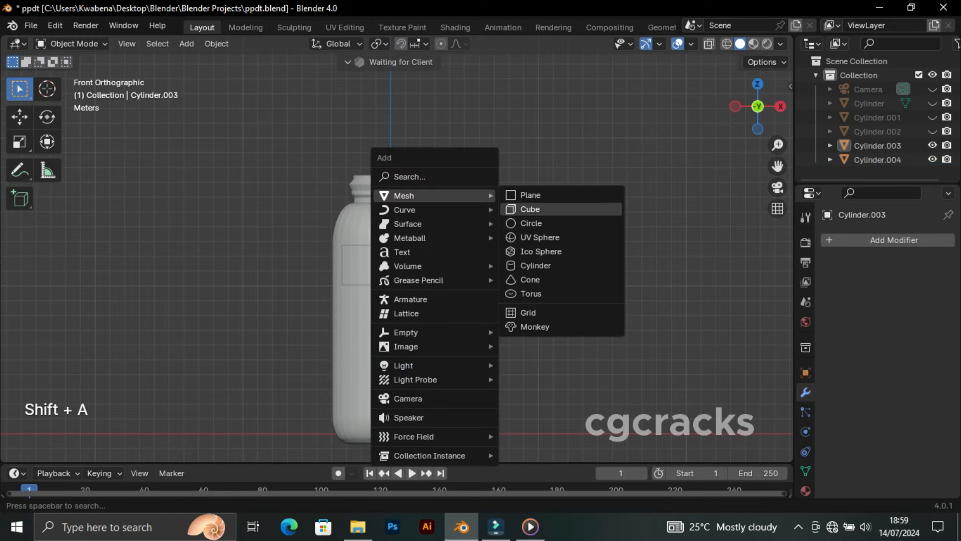
click(531, 264)
key(g)
key(z)
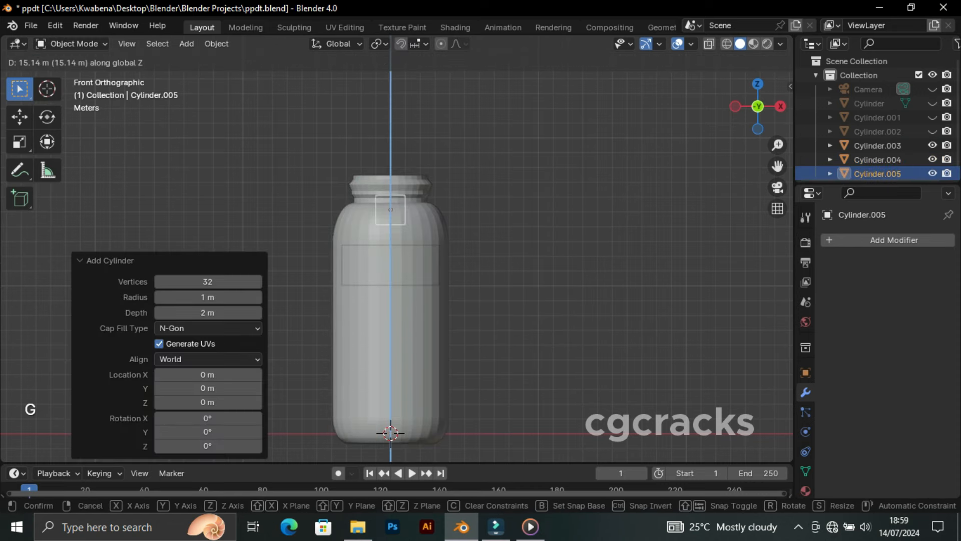
click(583, 308)
Scale the cap cylinder by about 3.243 and raise it along Z by about 2.24 m above the neck
key(s)
click(310, 400)
key(g)
key(z)
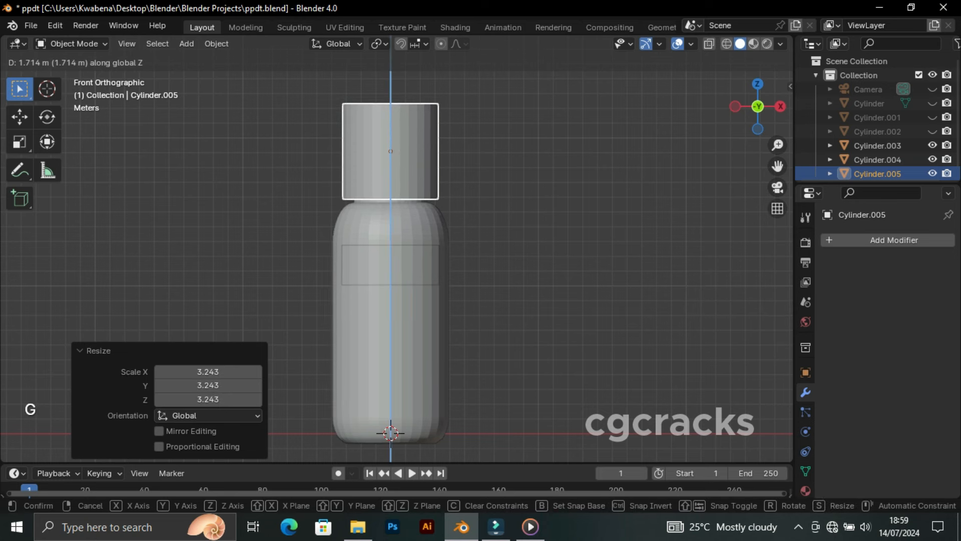
key(Return)
key(g)
right_click(561, 195)
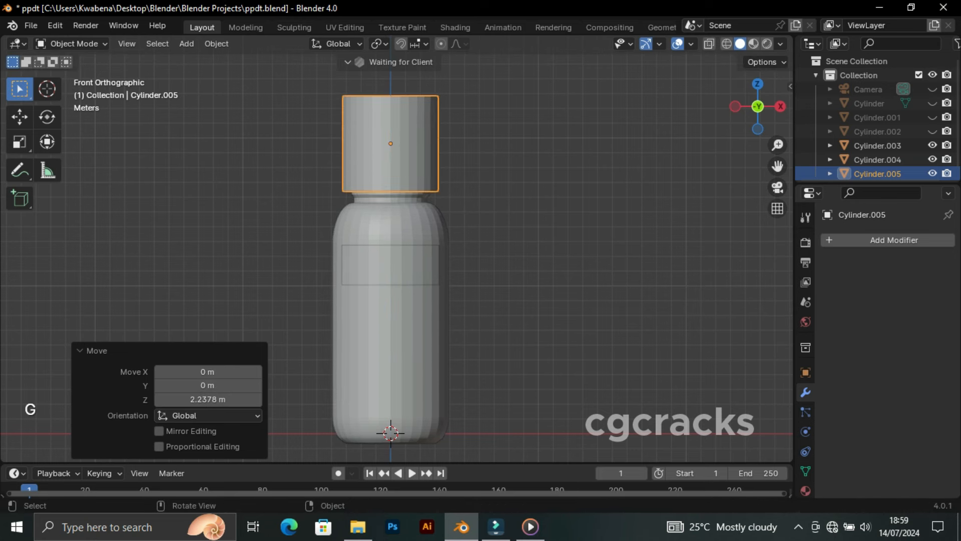
Flatten the cap along Z to a scale of 0.430 and lower it by about 1.81 m
key(s)
key(z)
click(463, 165)
key(g)
key(z)
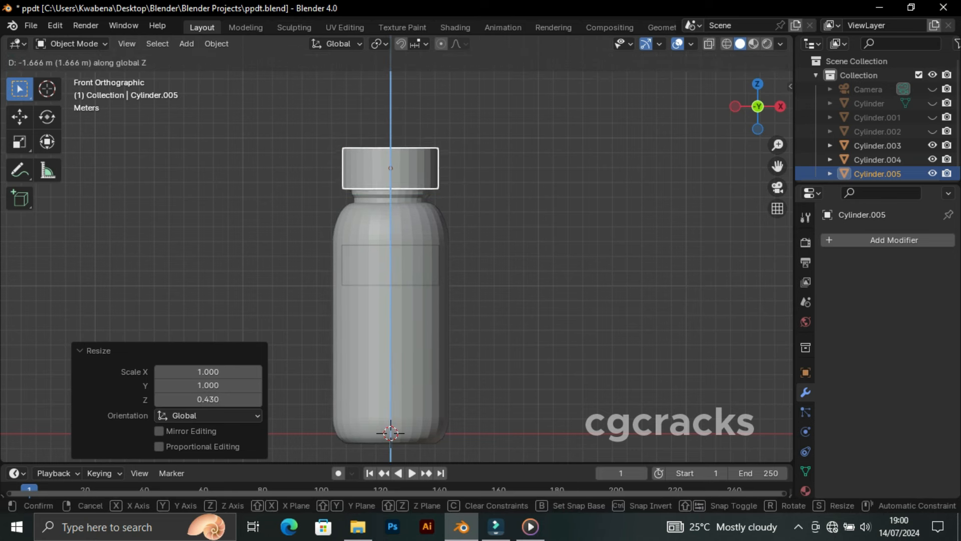
key(Return)
Enlarge the cap slightly and lower it along Z by about 0.52 m over the neck
key(s)
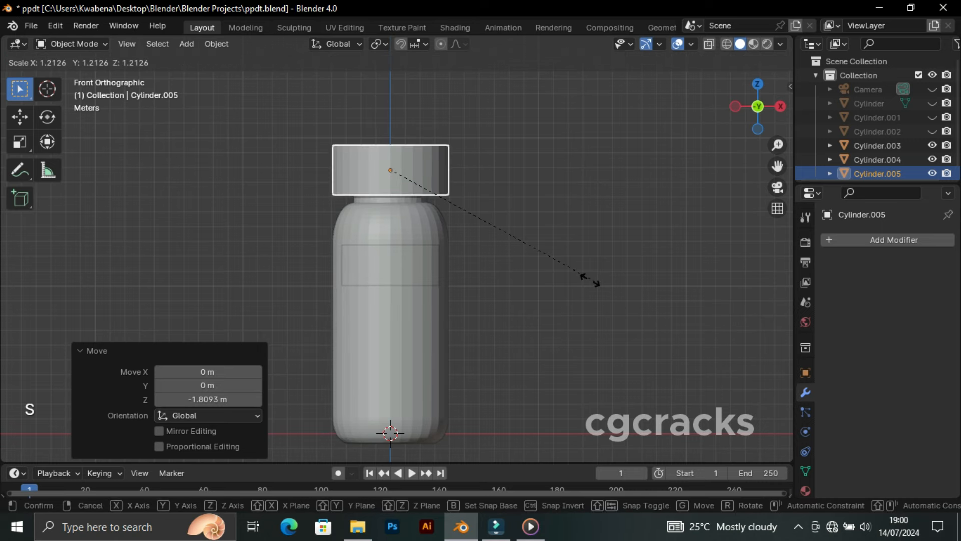
click(581, 262)
key(g)
key(z)
key(Return)
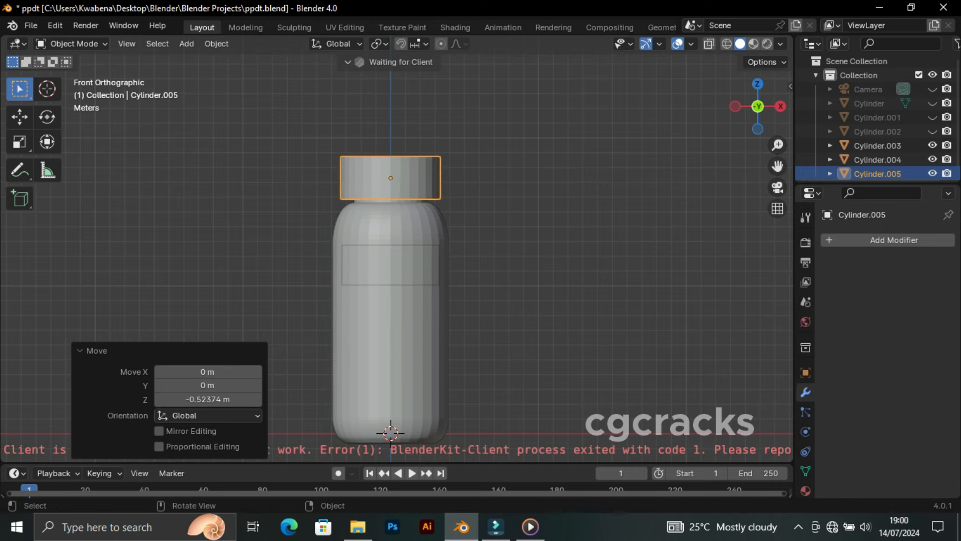
Scale the cap down to 0.912 so it is narrower than the body
key(s)
click(580, 250)
mouse_move(580, 250)
middle_down()
mouse_move(556, 261)
mouse_move(568, 255)
middle_up()
key(KP_1)
key(g)
key(z)
right_click(521, 271)
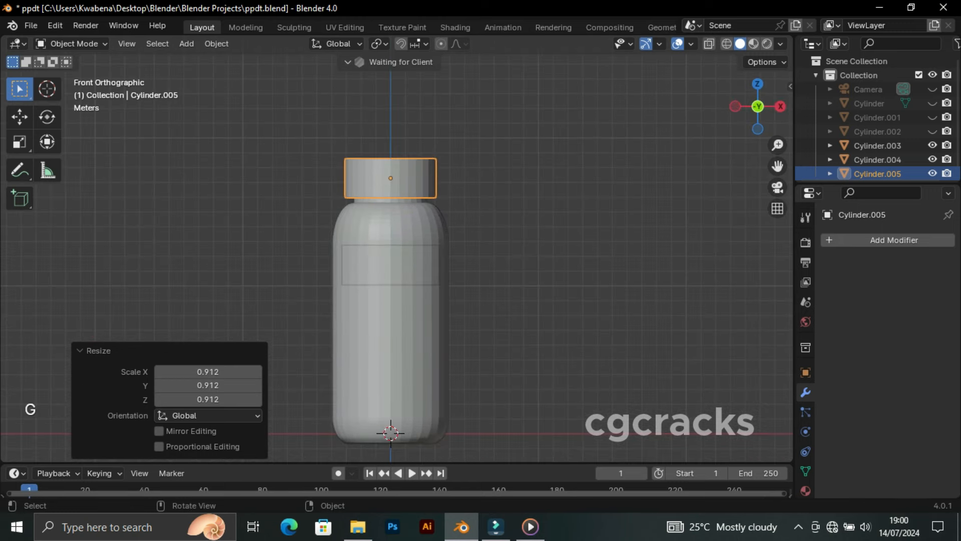
Stretch the cap along Z by a scale of 1.574 and raise it by about 1 m
key(s)
key(z)
click(521, 270)
key(g)
key(z)
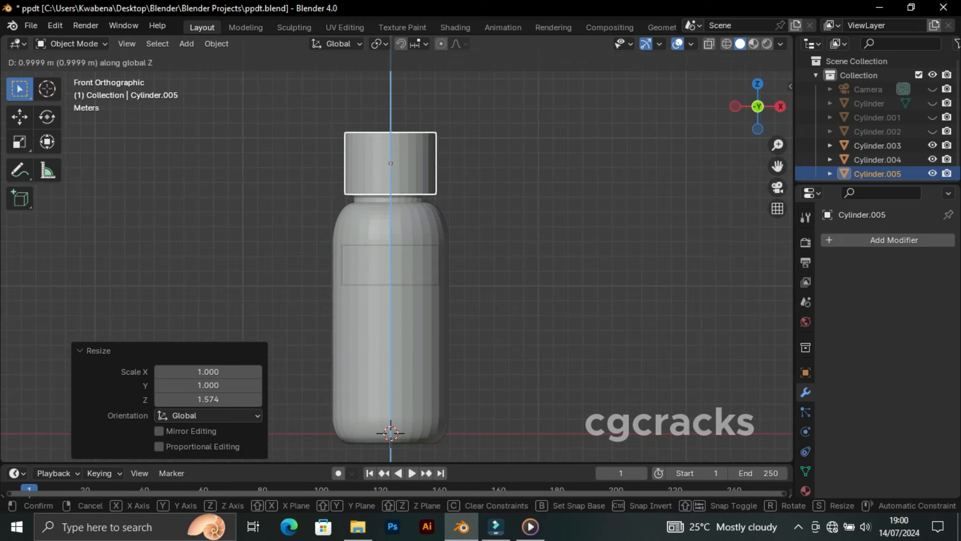
click(546, 220)
Scale the cap to 0.939 and lower it along Z by about 0.52 m onto the neck
key(s)
click(543, 219)
middle_drag(542, 219, 501, 260)
key(KP_1)
key(g)
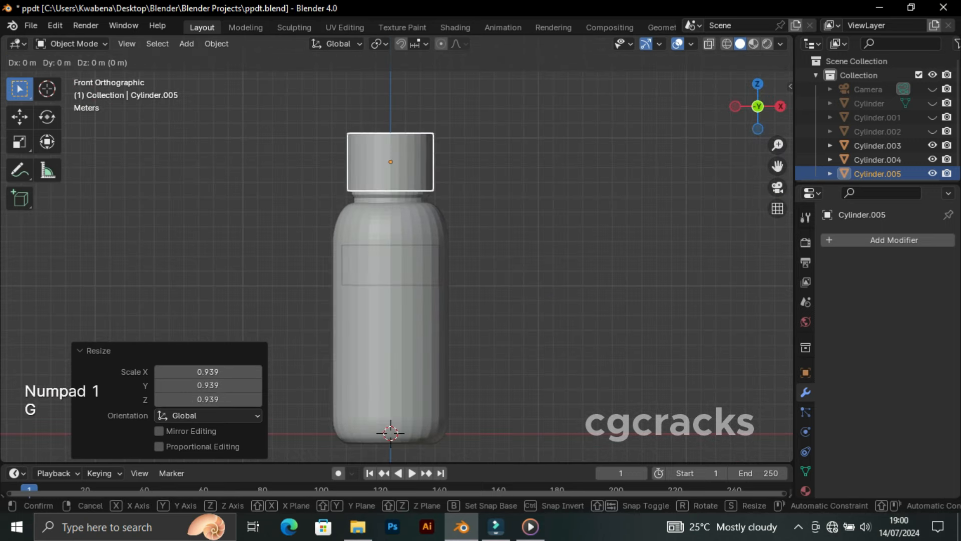
key(z)
key(Return)
middle_drag(500, 261, 521, 240)
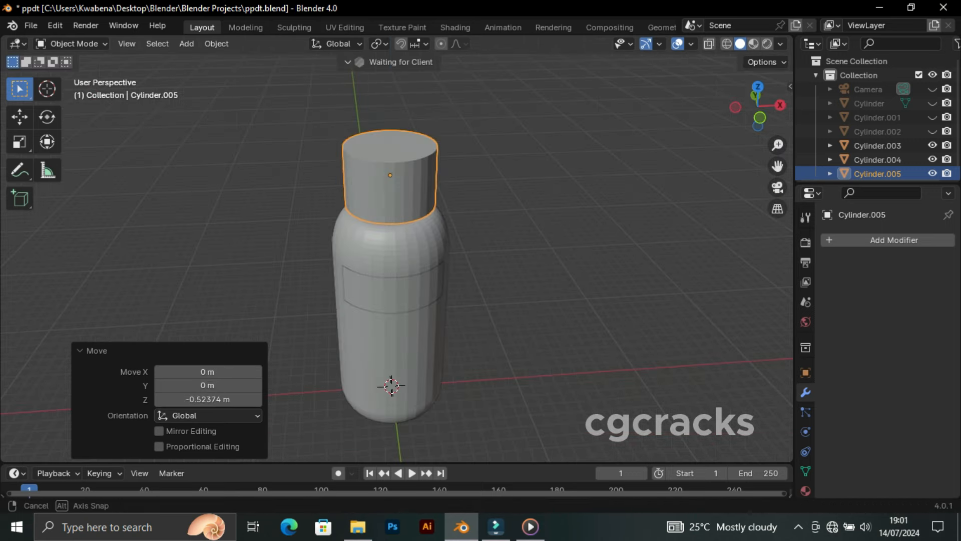
Extrude the cap's top face upward by about 0.81 m in Edit Mode
key(Tab)
key(KP_1)
key(e)
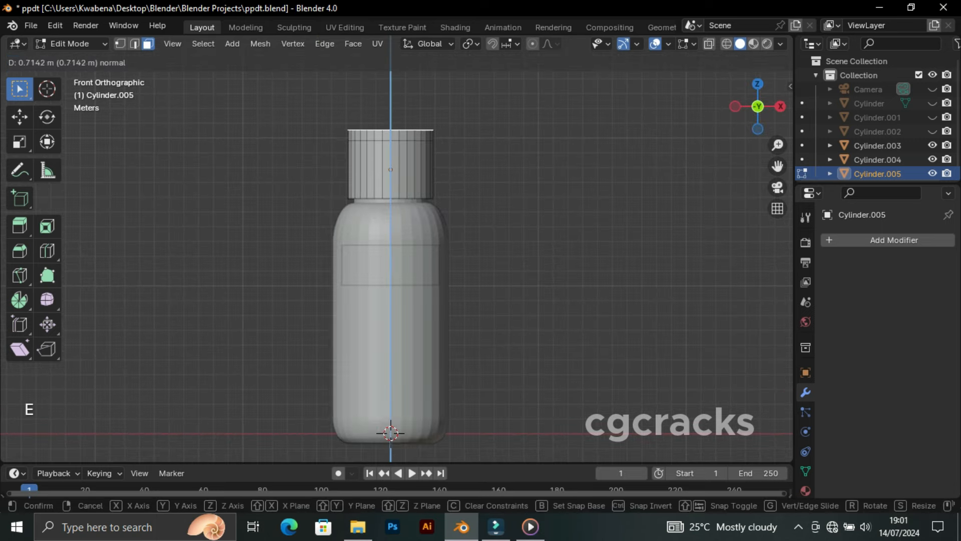
click(519, 163)
key(s)
right_click(540, 165)
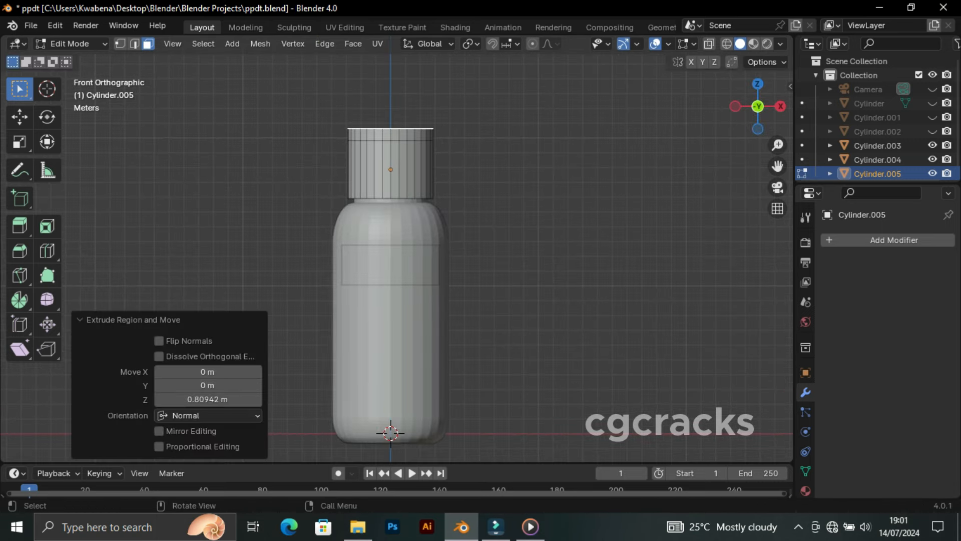
Extrude and widen the cap's top face into a flared rim, then extrude it upward by about 0.43 m
key(e)
click(547, 178)
key(s)
click(565, 185)
key(e)
click(566, 175)
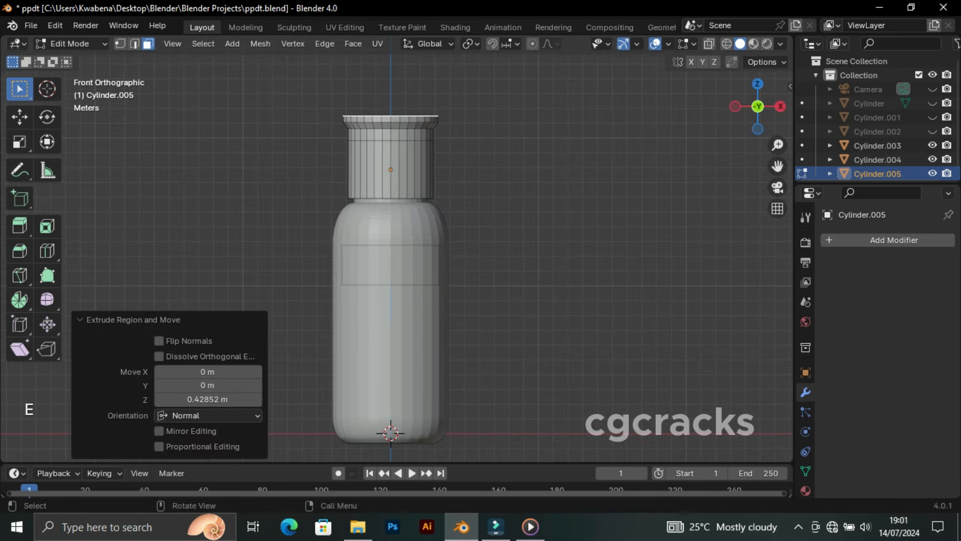
middle_drag(566, 175, 493, 215)
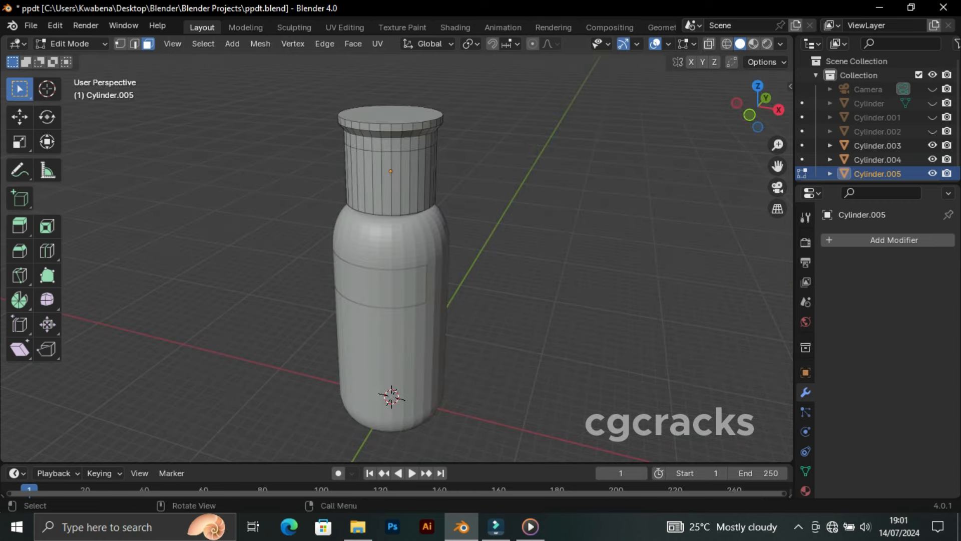
Add a Subdivision Surface modifier with viewport level 2 to the cap in Object Mode, and re-enter Edit Mode
click(70, 44)
click(75, 50)
click(851, 240)
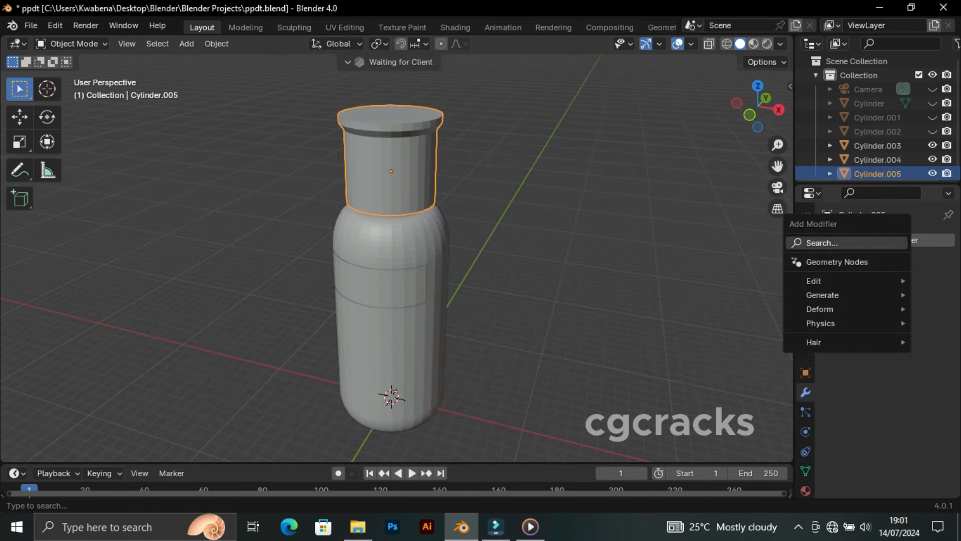
click(846, 243)
click(821, 268)
middle_drag(565, 235, 641, 220)
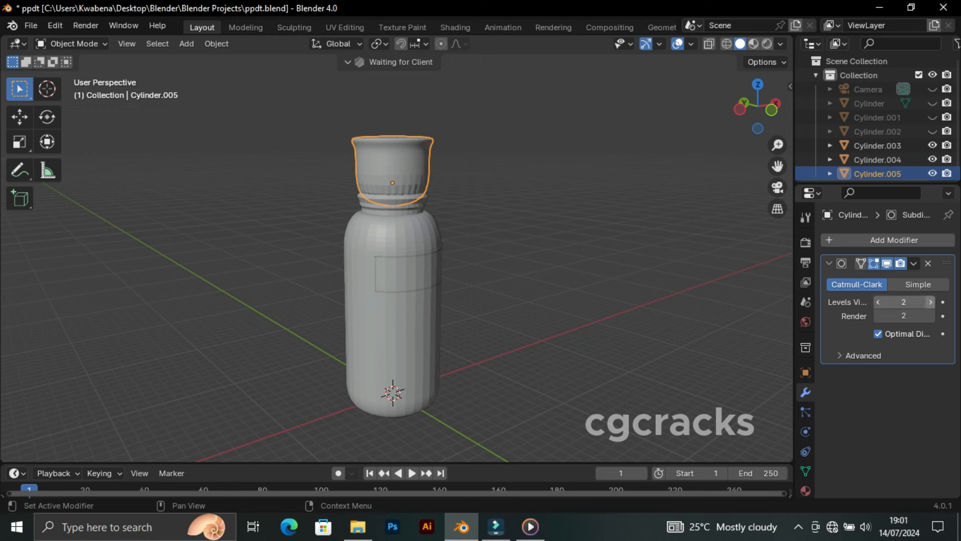
key(alt+a)
key(Tab)
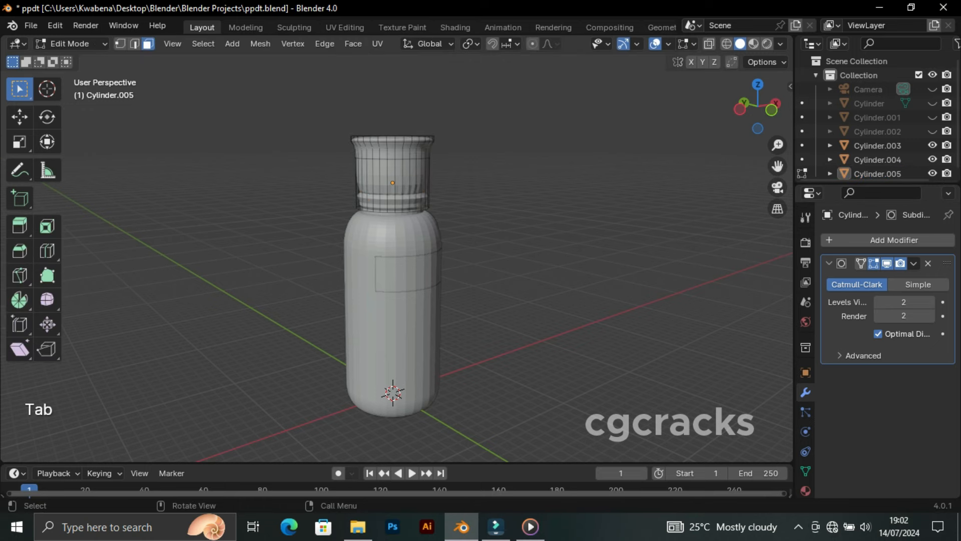
Try loop cuts around the cap's main wall, undoing each one
key(ctrl+r)
click(419, 176)
click(419, 175)
key(ctrl+z)
key(ctrl+r)
click(423, 175)
click(423, 175)
key(ctrl+z)
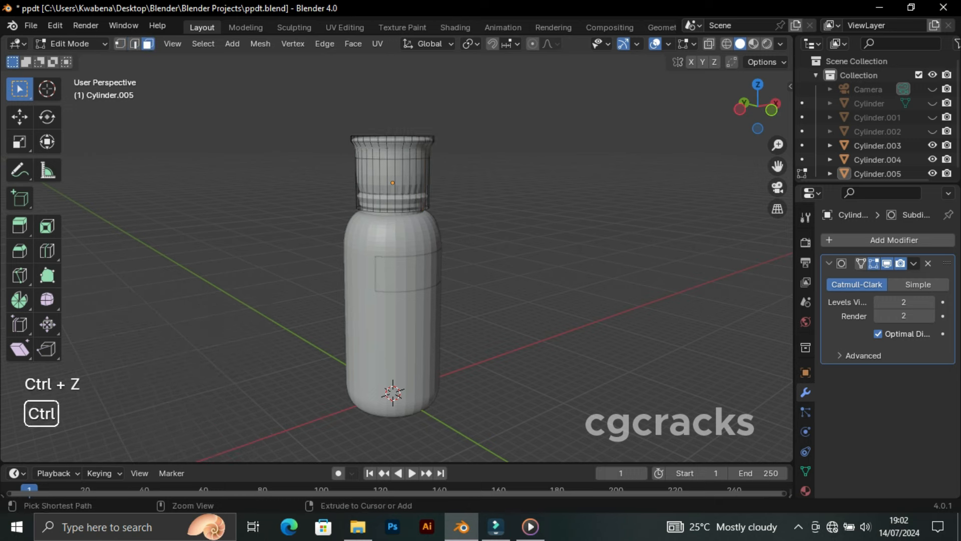
Add loop cuts around the cap, one slid to the edge beneath the flare at factor -1 and one to the bottom edge
key(ctrl+r)
click(418, 150)
click(470, 319)
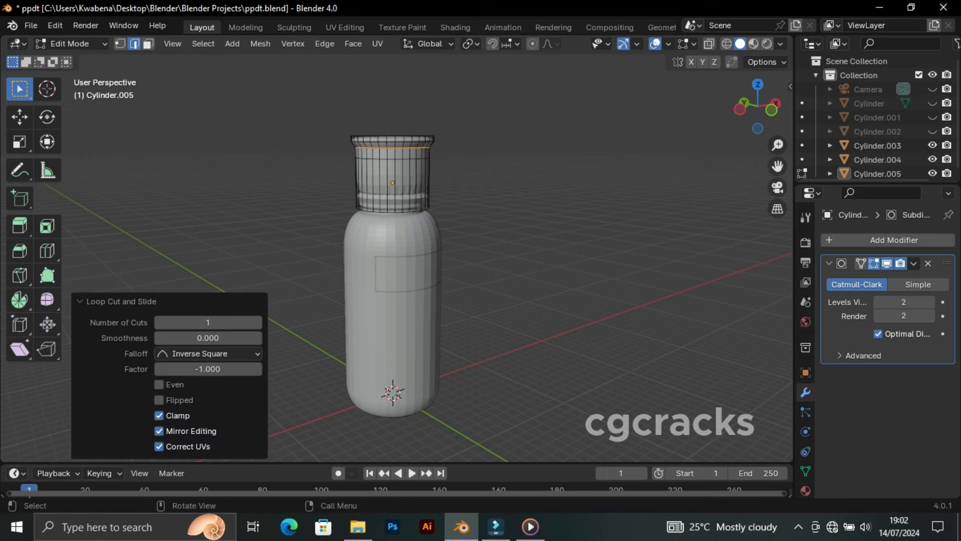
key(ctrl+r)
click(419, 188)
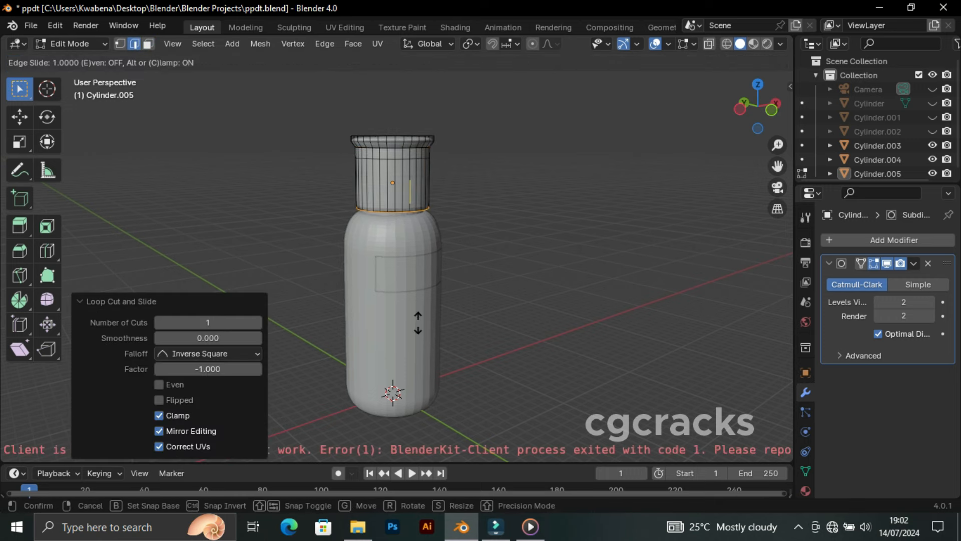
click(419, 324)
Add two more loop cuts on the cap's main wall, slid to its upper edge at factor -1 and bottom edge at factor 1
key(ctrl+r)
click(417, 175)
click(417, 145)
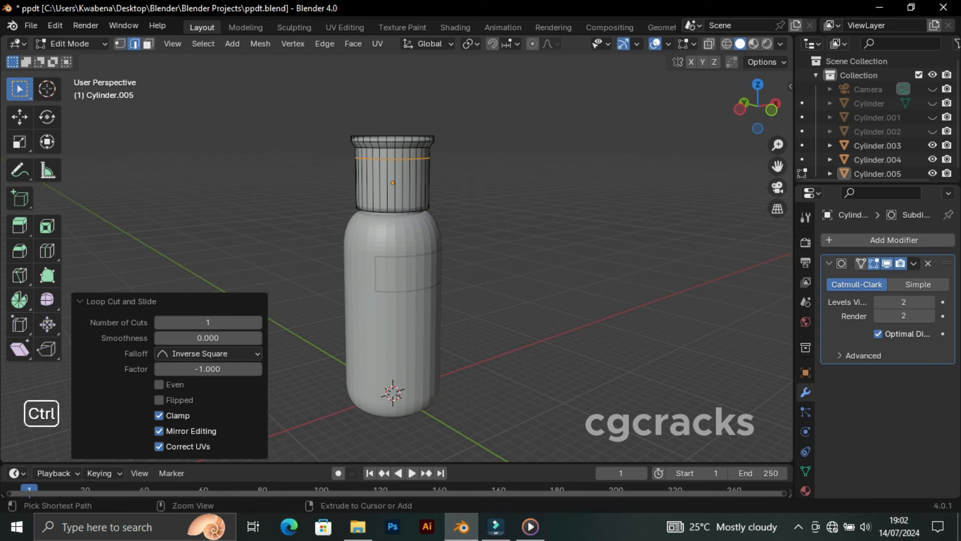
key(ctrl+r)
click(417, 185)
click(417, 235)
Add a loop cut on the cap's rim, slid to its top edge at factor -1
key(ctrl+r)
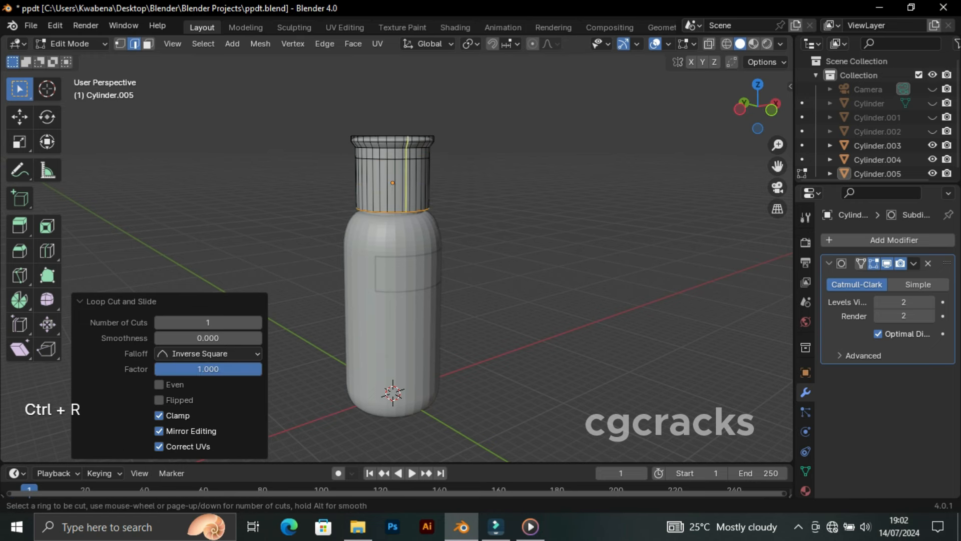
click(416, 141)
click(481, 431)
key(ctrl+r)
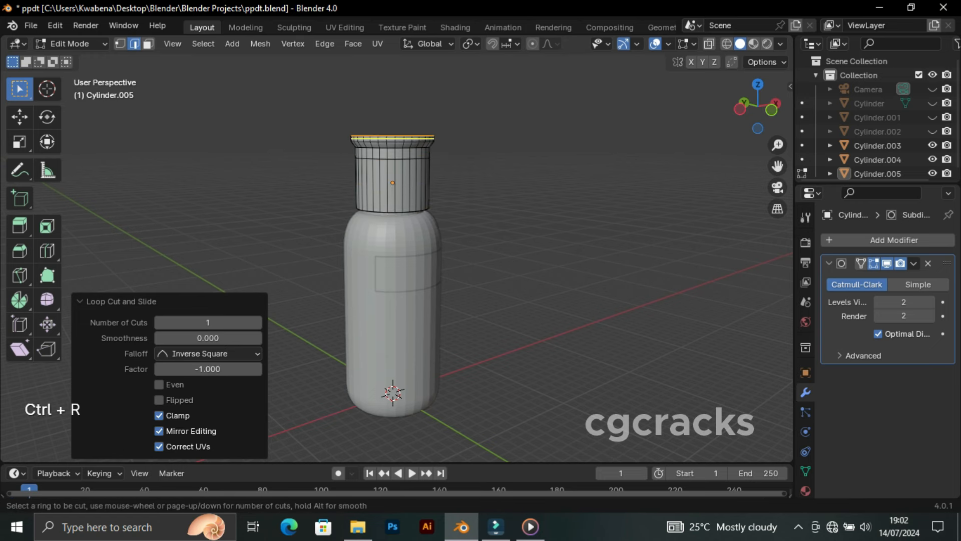
click(406, 139)
key(ctrl+z)
Add a loop cut on the cap's rim in front view, slid downward at factor 1, and return to Object Mode
key(KP_1)
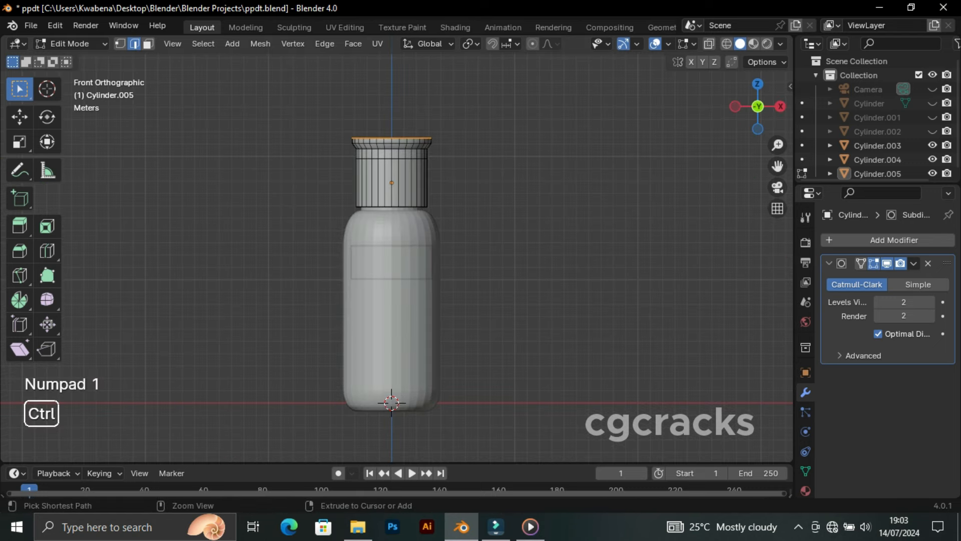
key(ctrl+r)
click(430, 143)
click(434, 197)
key(ctrl+r)
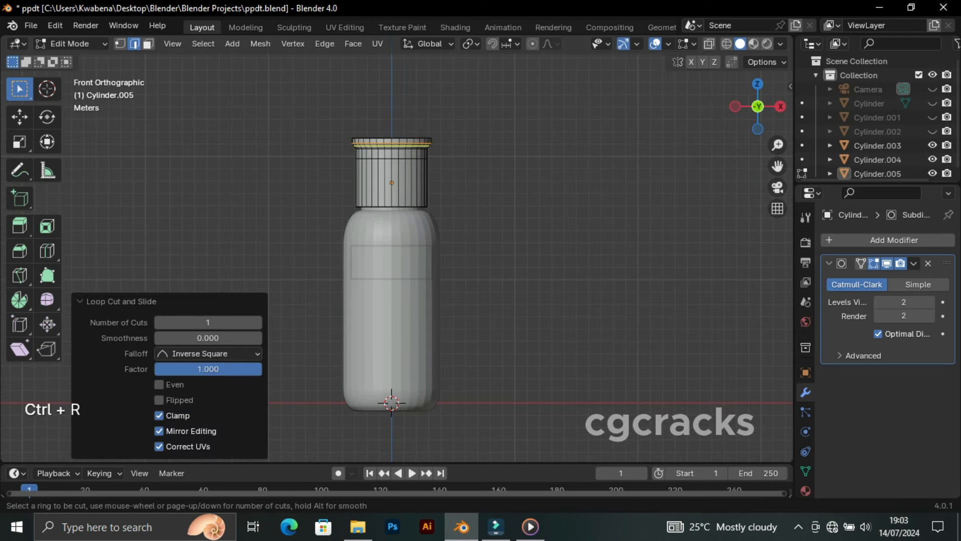
key(Tab)
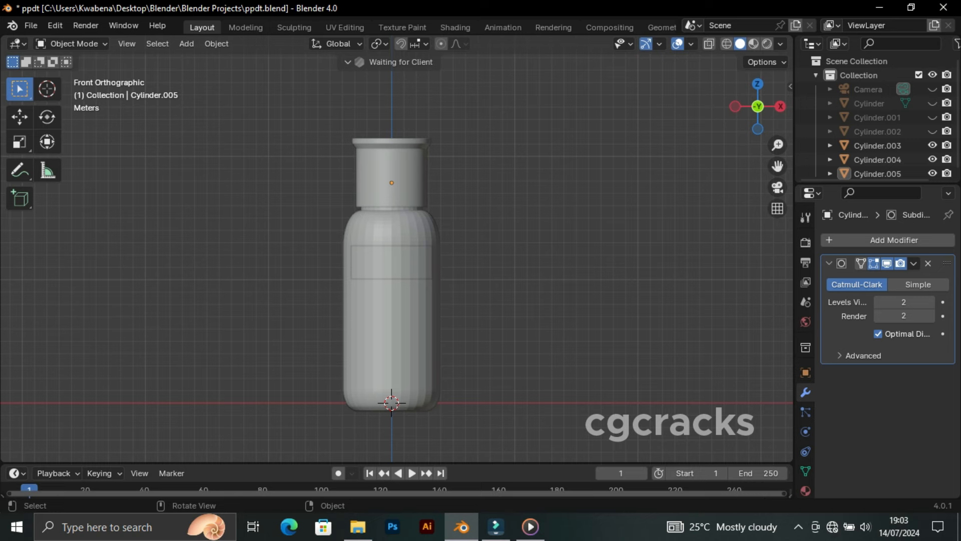
Add a Subdivision Surface modifier with viewport level 2 to the bottle body
click(401, 315)
click(874, 241)
click(851, 240)
click(821, 264)
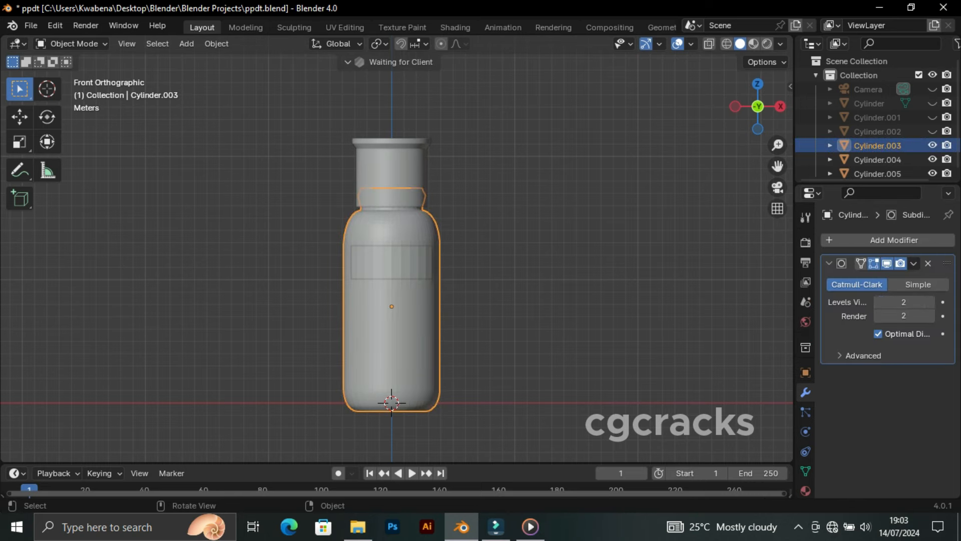
Add a loop cut near the bottle's base in Edit Mode, slid downward at factor 1, and return to Object Mode
key(Tab)
middle_drag(481, 301, 555, 300)
key(KP_1)
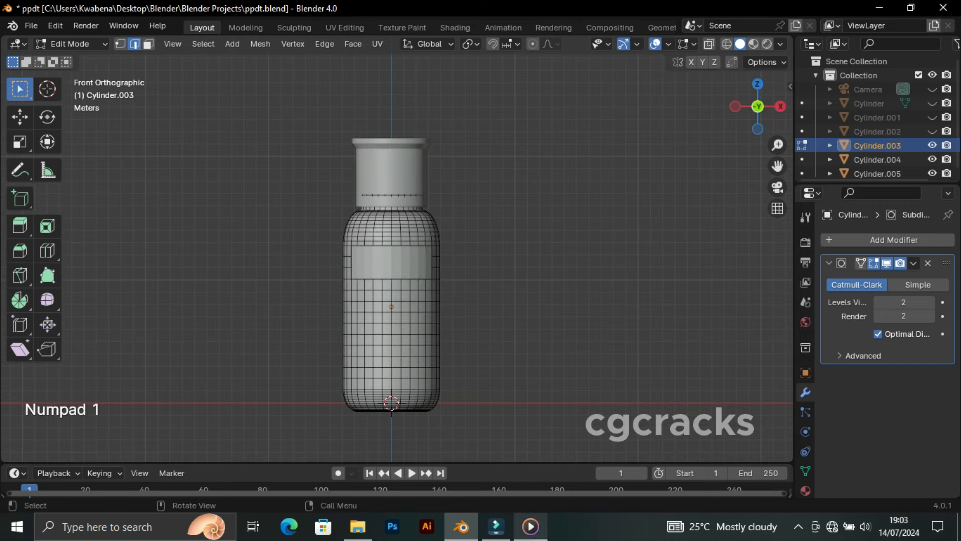
key(ctrl+r)
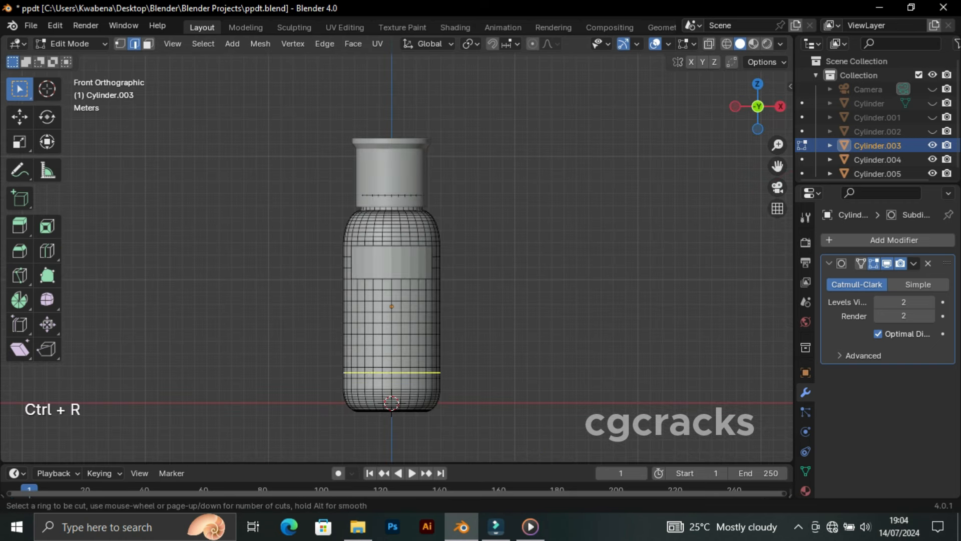
click(417, 407)
click(416, 407)
click(70, 43)
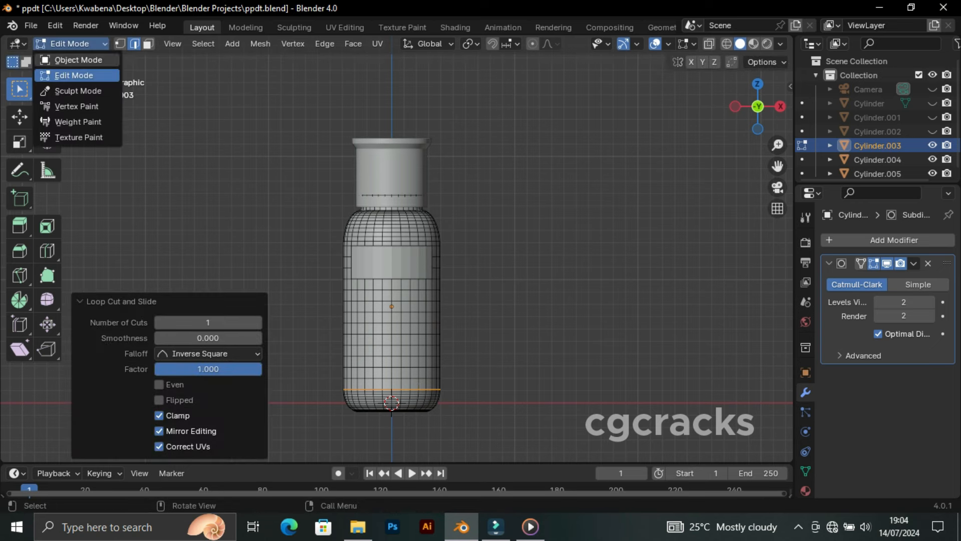
click(75, 60)
Apply the Subdivision Surface modifiers on the bottle body and the cap
click(913, 263)
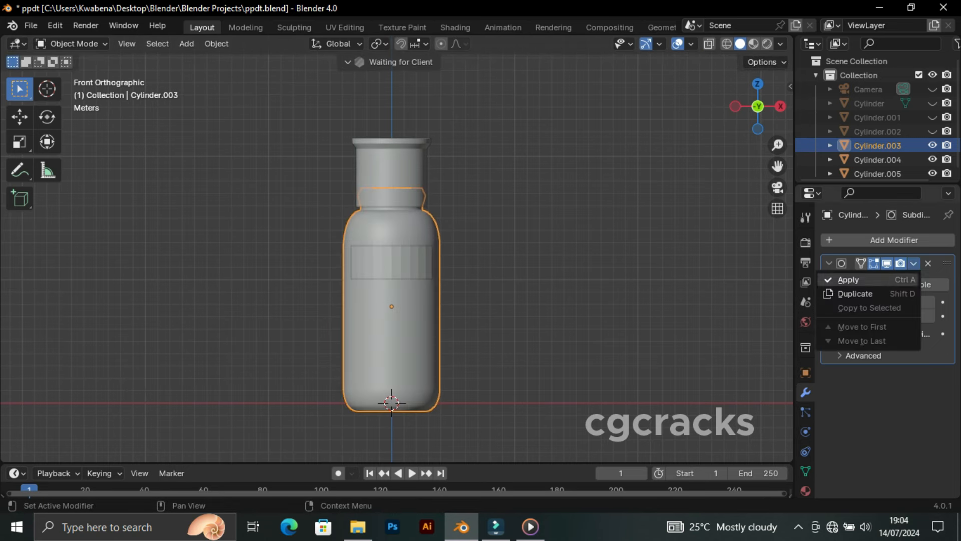
click(851, 278)
click(877, 174)
click(914, 263)
click(843, 277)
Apply Shade Smooth to the cap, the bottle body and the label
right_click(345, 164)
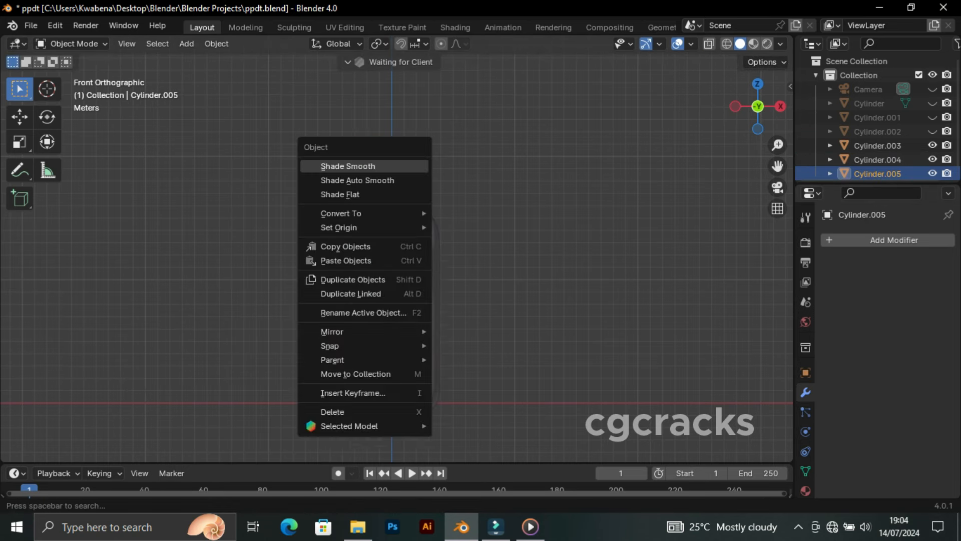
click(346, 164)
click(355, 240)
right_click(353, 234)
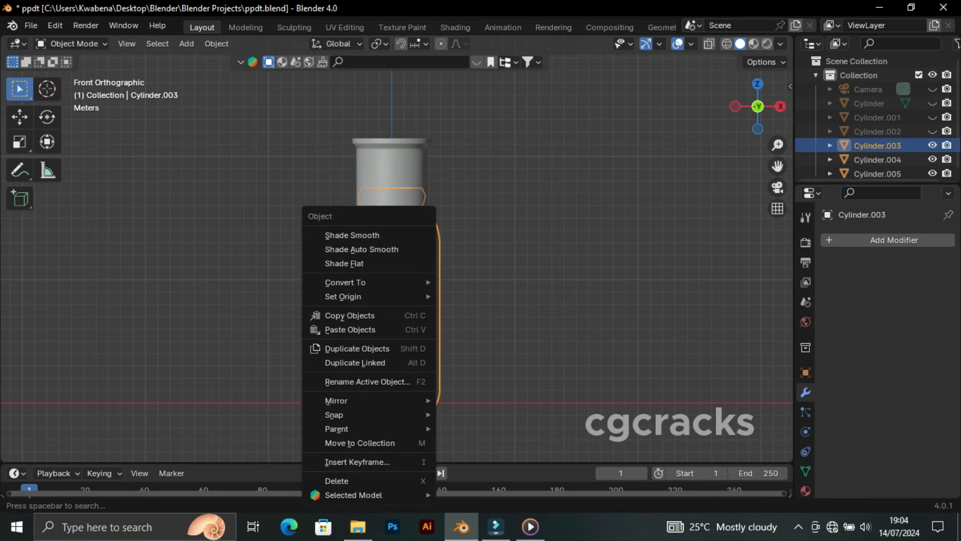
click(353, 234)
click(385, 261)
right_click(385, 260)
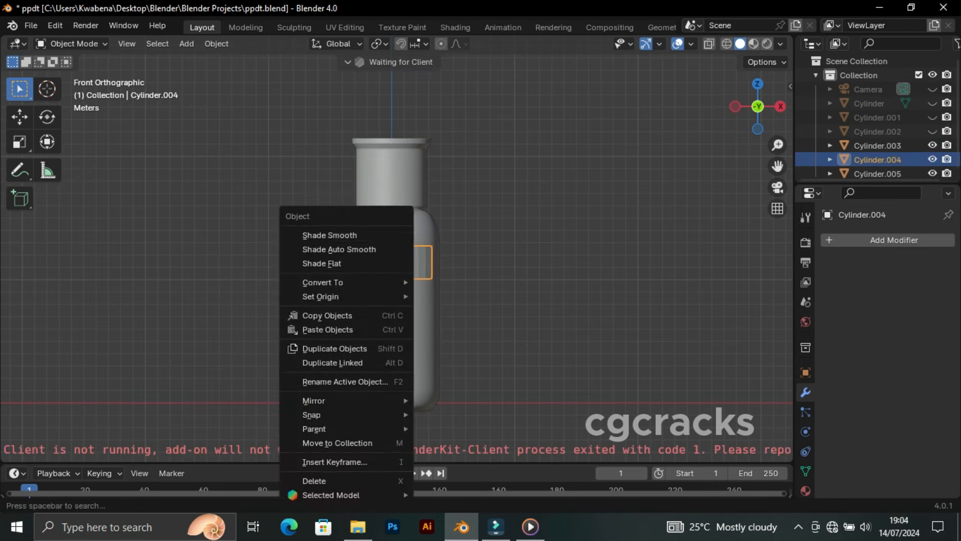
click(381, 234)
Scale the bottle, label and cap together to about 0.731 and lower them along Z by about 2.51 m onto the ground line
drag(263, 118, 558, 425)
key(s)
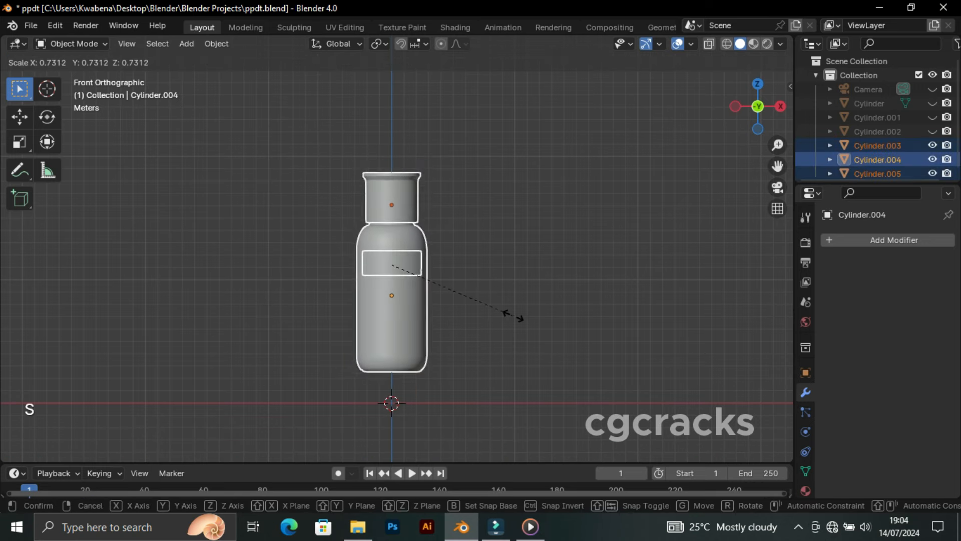
click(515, 318)
key(g)
key(z)
key(Return)
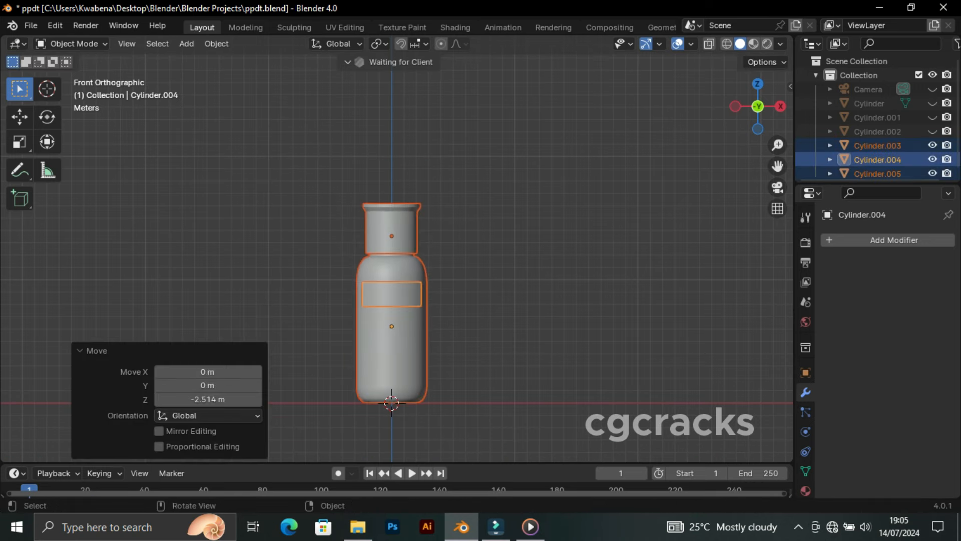
Move the bottle, label and cap together by about -10.06 m along X
click(321, 192)
drag(321, 192, 502, 373)
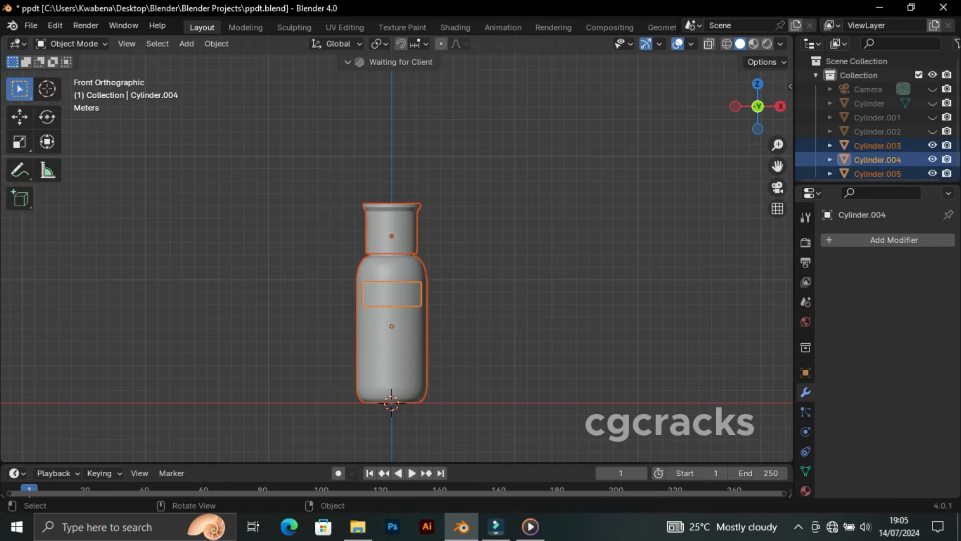
key(g)
key(x)
key(Return)
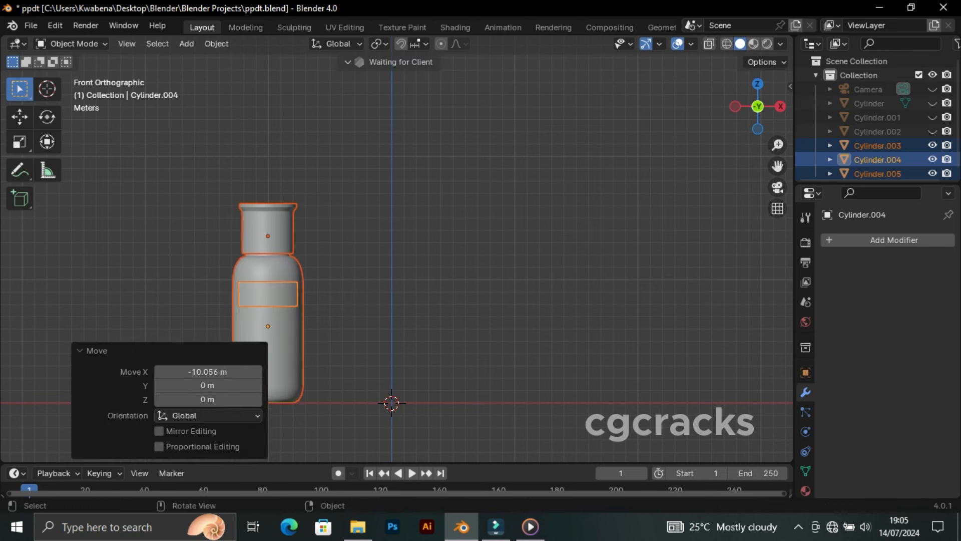
Unhide the jar's three parts: Cylinder, Cylinder.001 and Cylinder.002
click(526, 281)
click(932, 118)
click(932, 131)
click(932, 104)
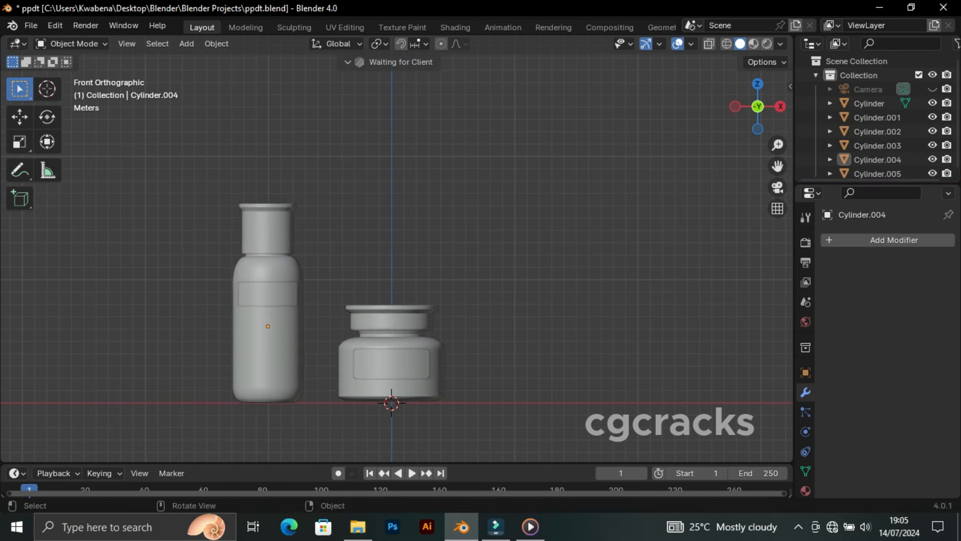
Scale the bottle, label and cap down slightly together and lower them along Z by about 0.97 m to the ground line
drag(186, 158, 318, 428)
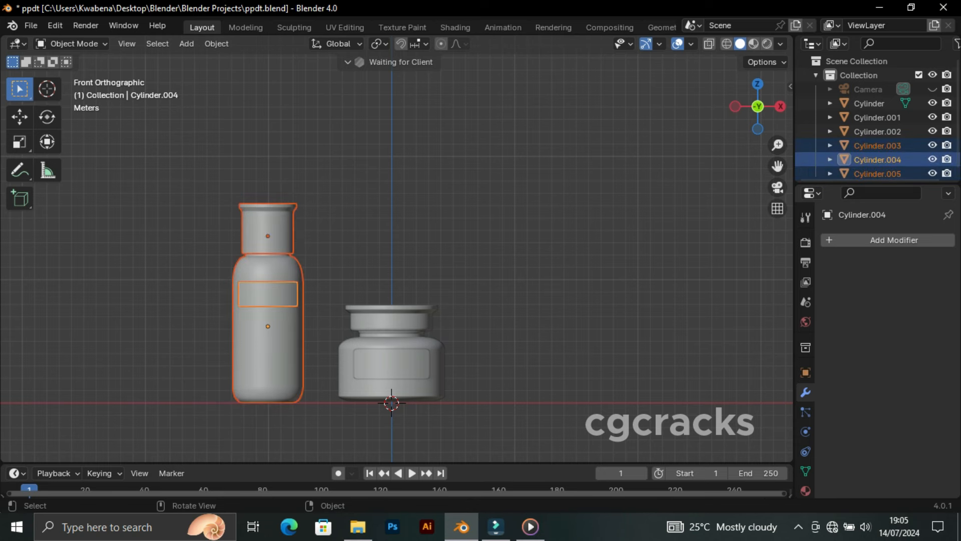
key(s)
click(510, 382)
drag(183, 186, 312, 399)
key(g)
key(z)
click(312, 410)
Move the bottle assembly about 3.37 m along X so it stands beside the jar
key(g)
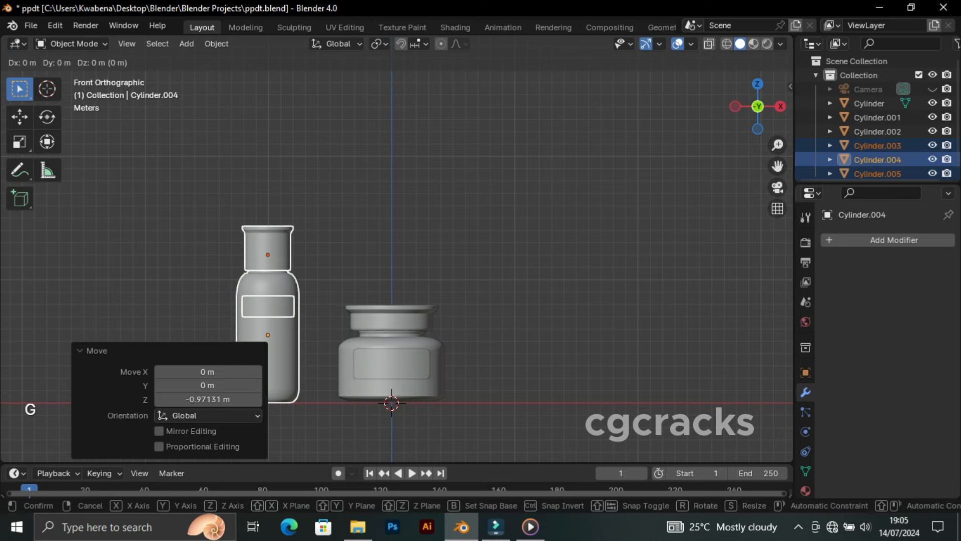
key(x)
click(354, 411)
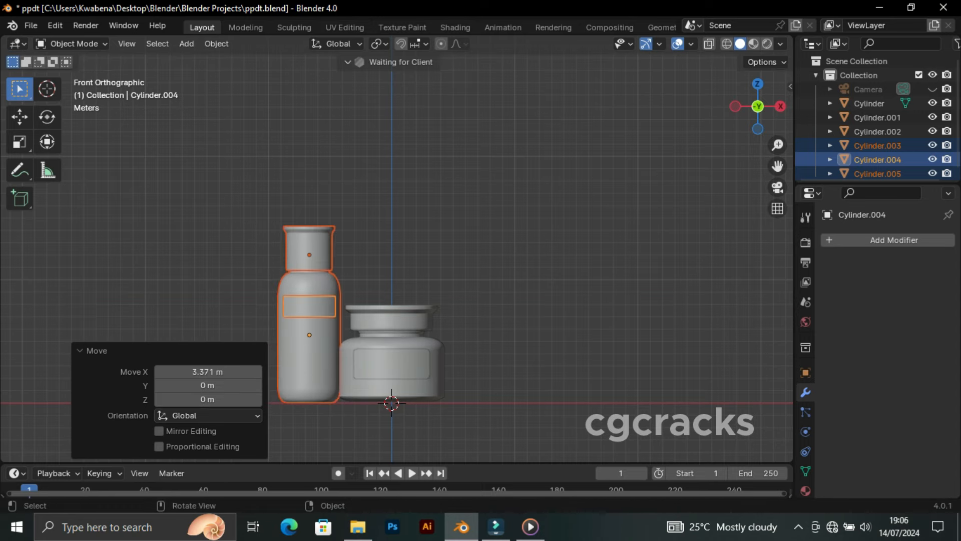
click(500, 311)
Duplicate the jar with its lid and label, placing the copy about -13.94 m along X on the bottle's other side
middle_drag(411, 310, 453, 245)
key(KP_1)
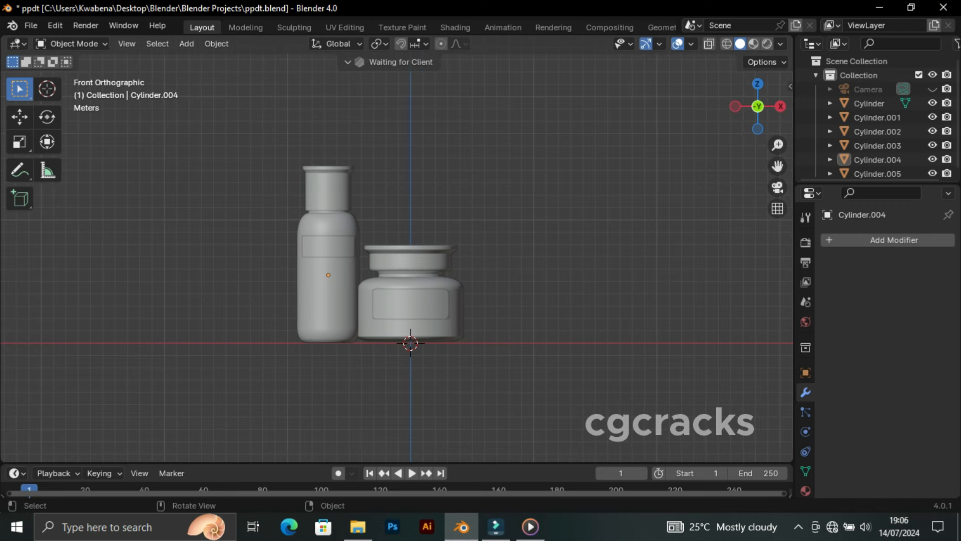
drag(368, 209, 496, 366)
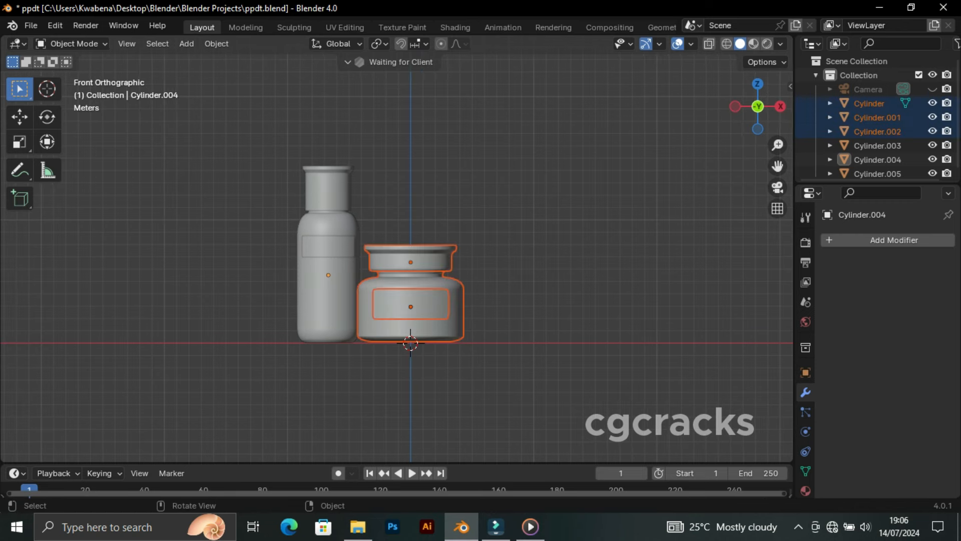
key(shift+d)
key(x)
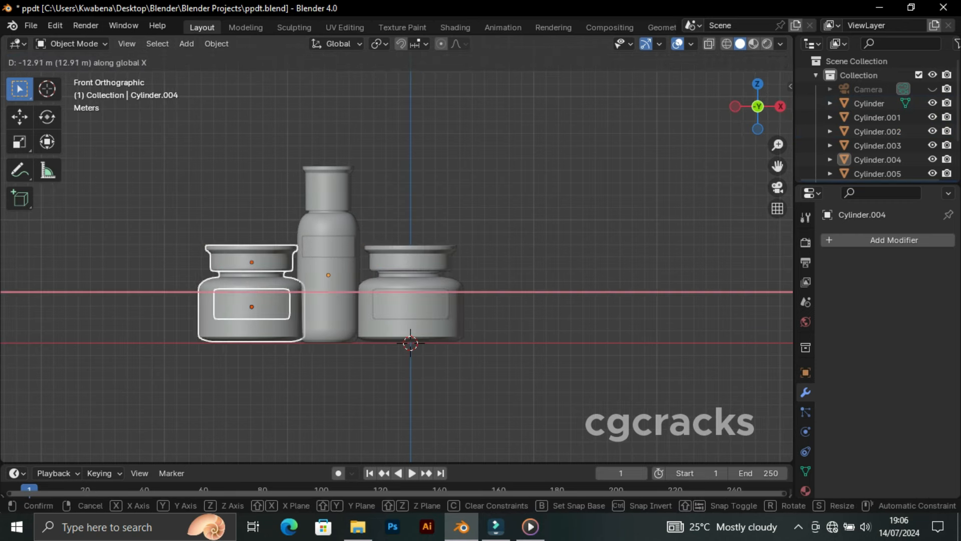
click(604, 416)
Scale the duplicated jar to about 0.754 and lower it along Z by about 0.91 m
key(s)
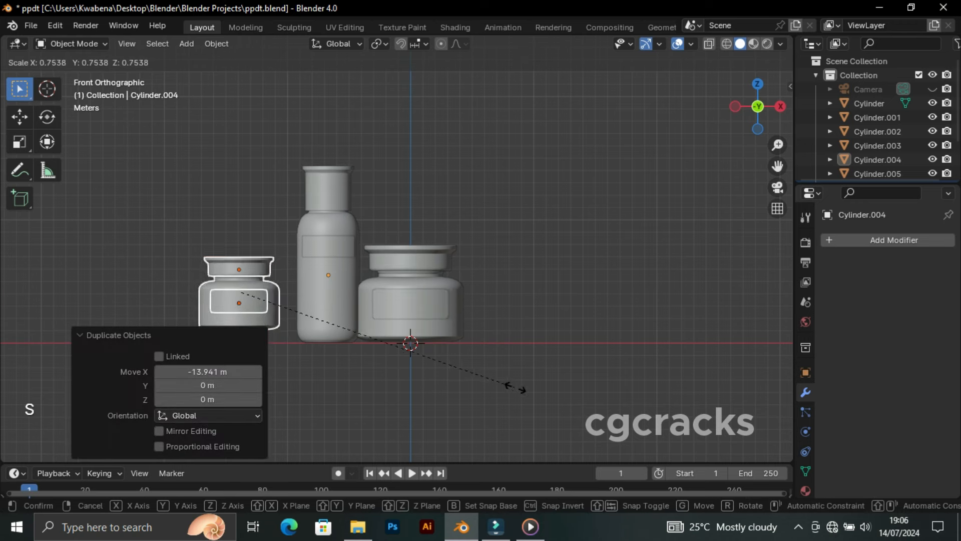
click(515, 386)
key(g)
key(z)
key(Return)
Move the small jar about 1.2 m along X toward the bottle
key(g)
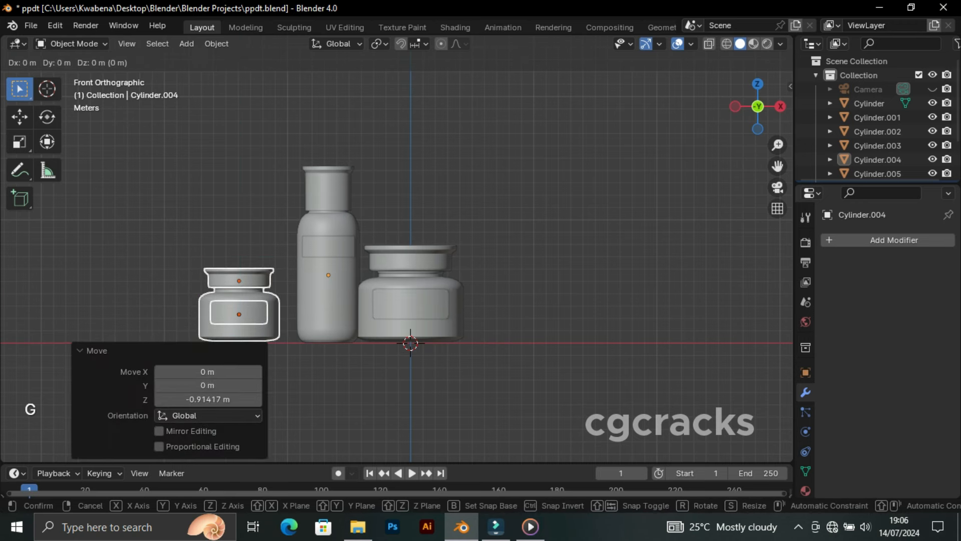
key(x)
key(Return)
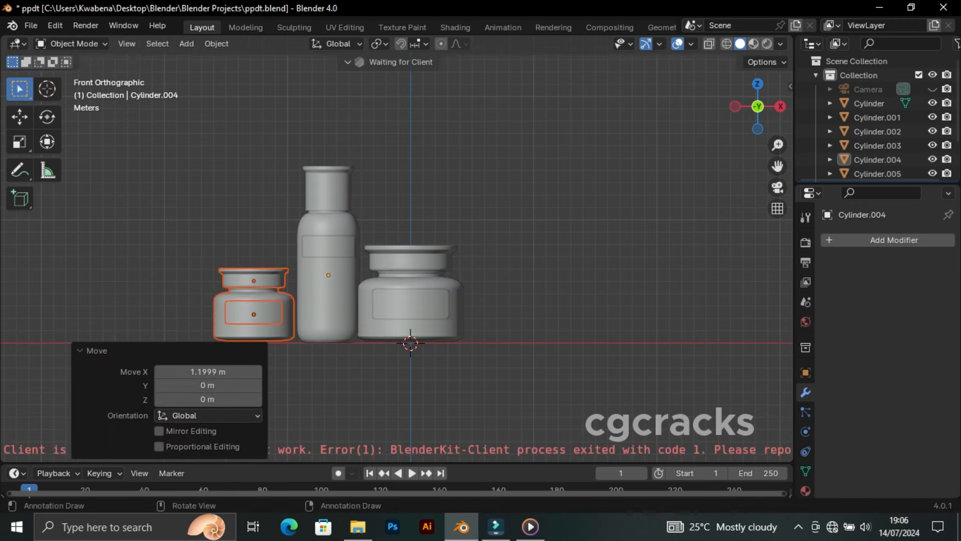
Select all parts of the small jar and lower them along Z by about 0.14 m to the ground line
click(158, 220)
scroll(159, 219, up, 1)
drag(159, 219, 247, 375)
key(g)
key(z)
key(Return)
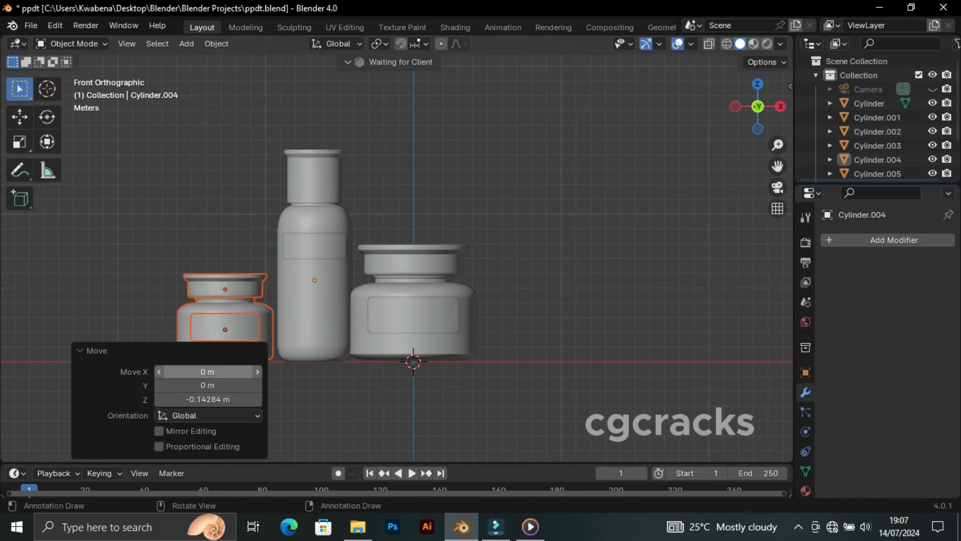
Move the whole small jar with its lid and label about 0.19 m along X toward the bottle
click(122, 230)
drag(122, 230, 244, 372)
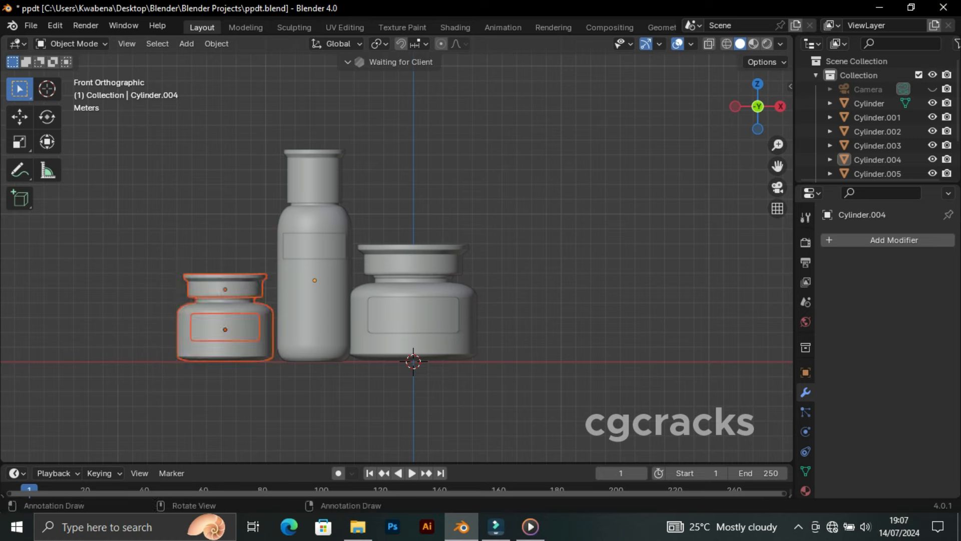
key(g)
key(x)
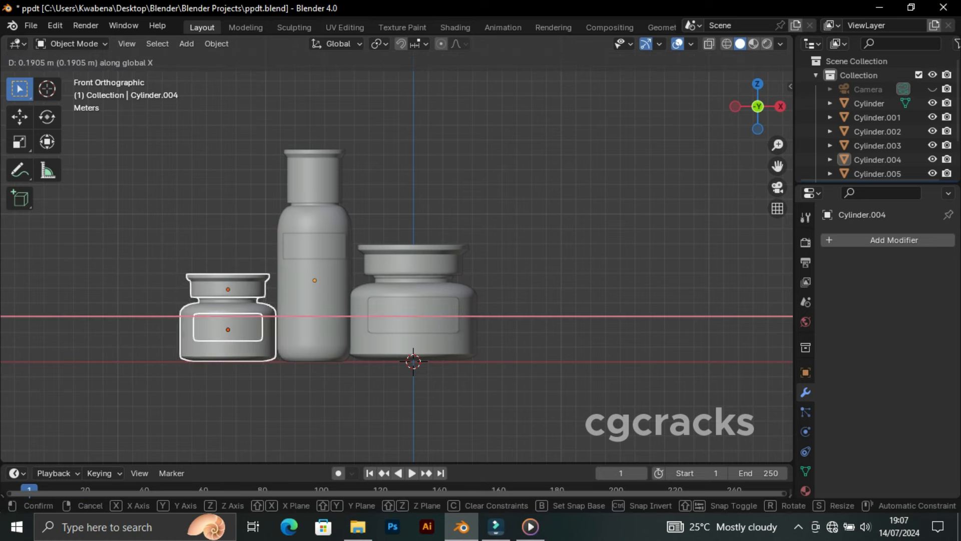
key(Return)
click(123, 230)
Select all three containers from the front and move them about 5.94 m along X to centre them on the origin
key(KP_1)
middle_drag(311, 280, 401, 282)
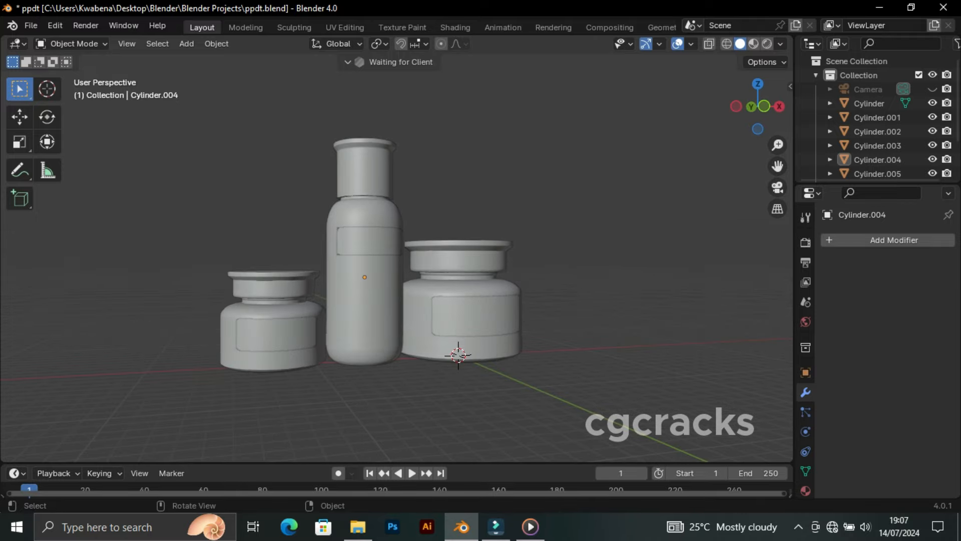
key(KP_1)
scroll(396, 280, down, 1)
drag(207, 121, 612, 350)
key(g)
key(x)
click(685, 351)
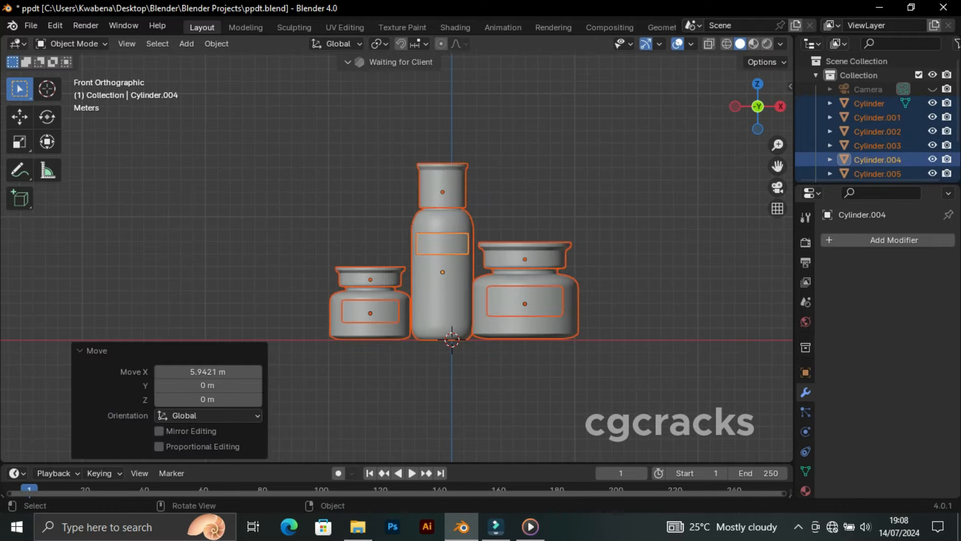
key(alt+a)
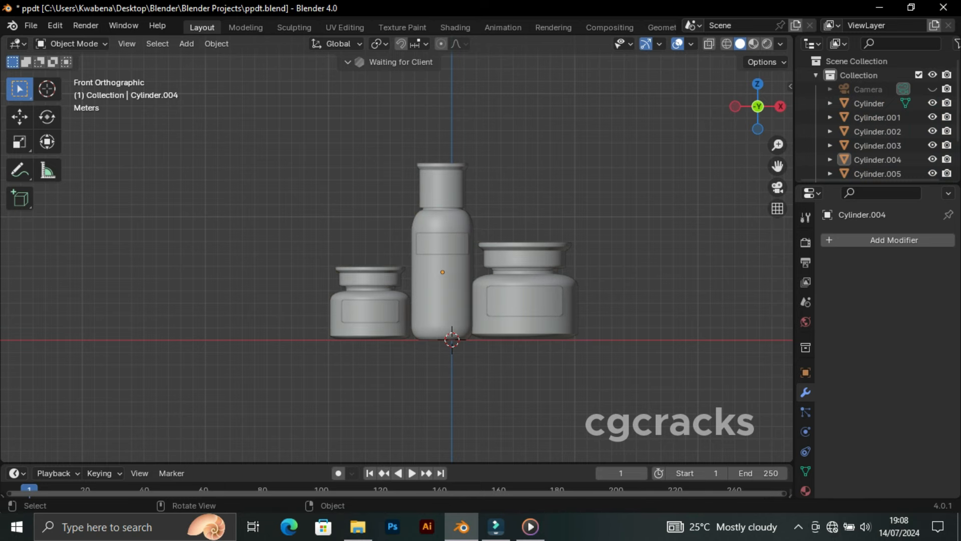
Add a plane under the containers and scale it up by about 14.18, then again by about 1.65
key(shift+a)
click(654, 234)
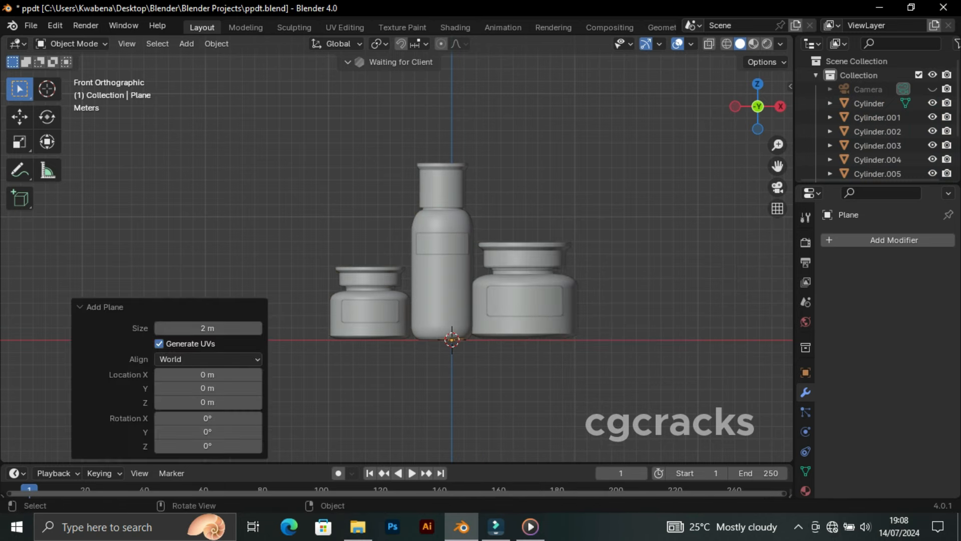
key(s)
click(535, 118)
middle_drag(536, 118, 613, 151)
key(s)
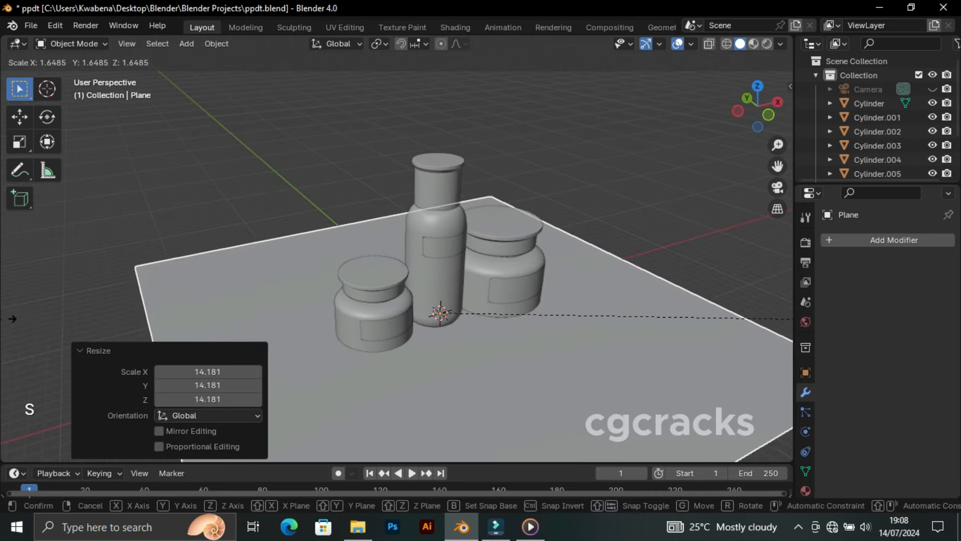
key(Return)
Extrude the plane's back edge about 29.5 m upward along Z to form a backdrop wall
key(Tab)
key(KP_1)
key(e)
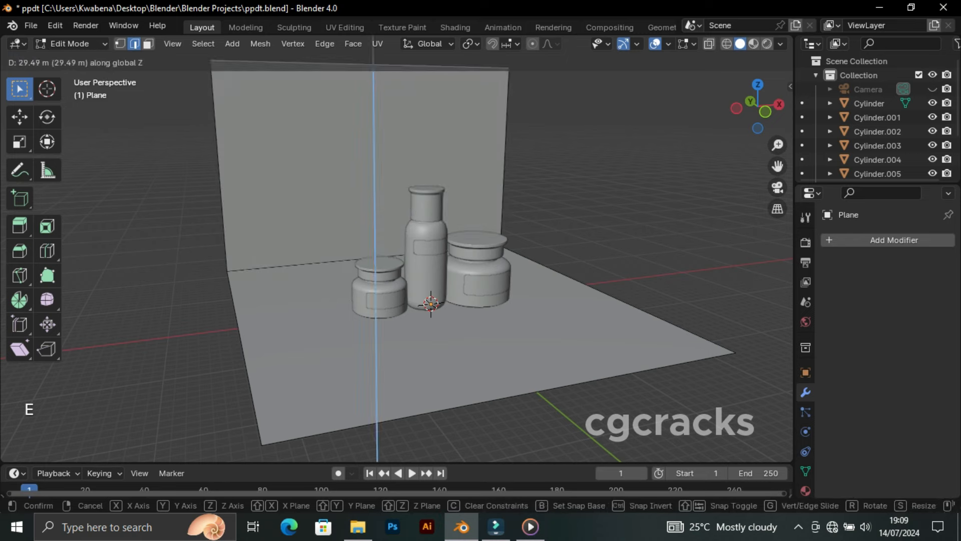
key(Return)
Bevel the edge between floor and backdrop wall with a width of about 0.787 m and 30 segments
click(309, 264)
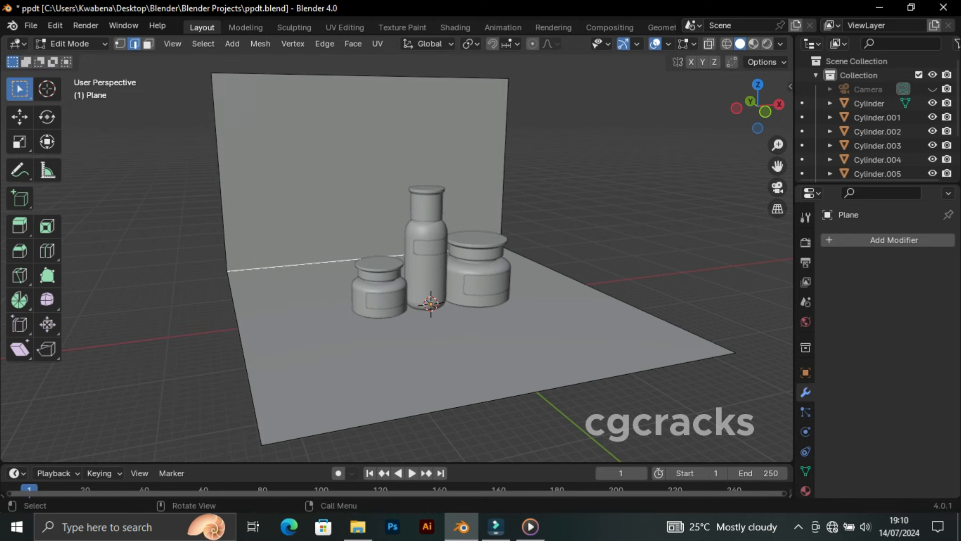
middle_drag(491, 380, 521, 393)
key(ctrl+b)
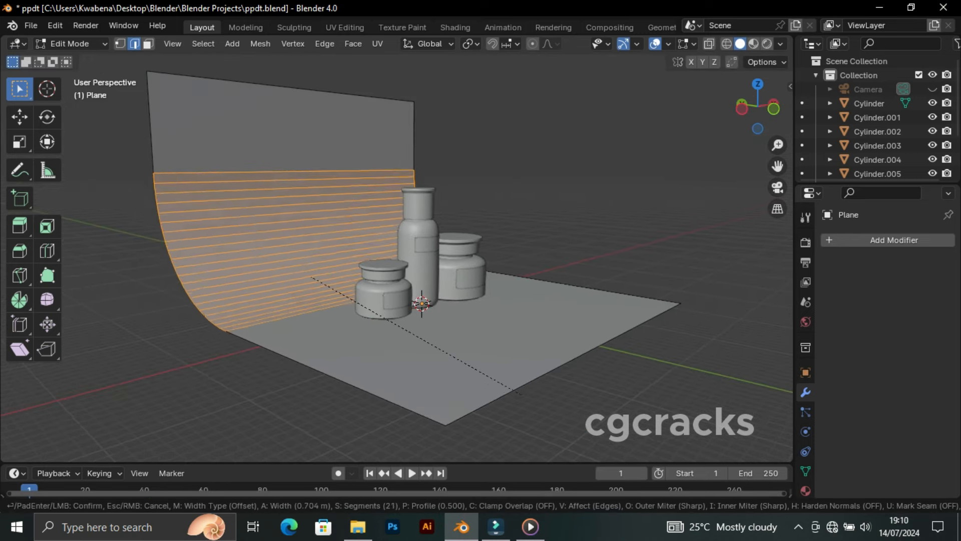
scroll(521, 393, up, 9)
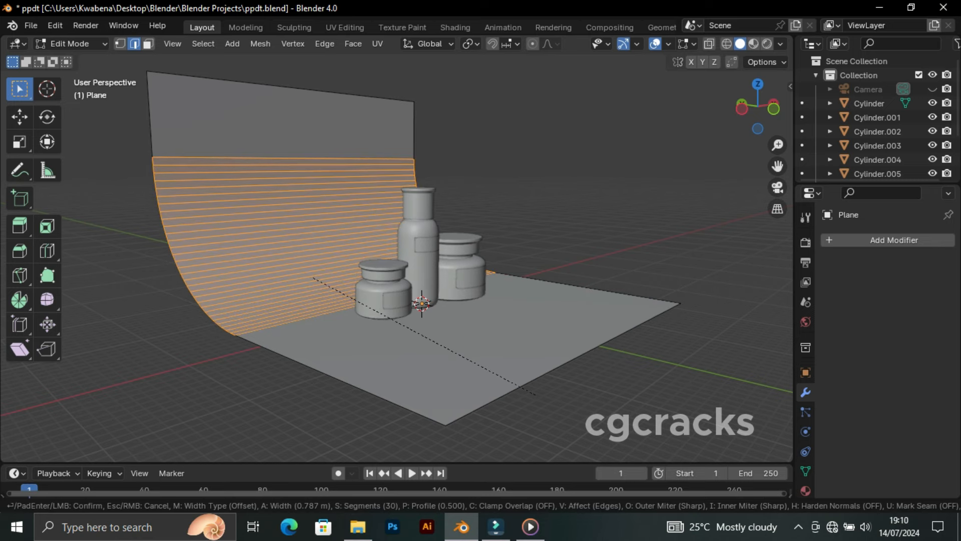
click(537, 396)
click(371, 408)
Return to Object Mode and shade the backdrop smooth with Auto Smooth at 30°
click(72, 44)
click(78, 60)
middle_drag(310, 300, 481, 293)
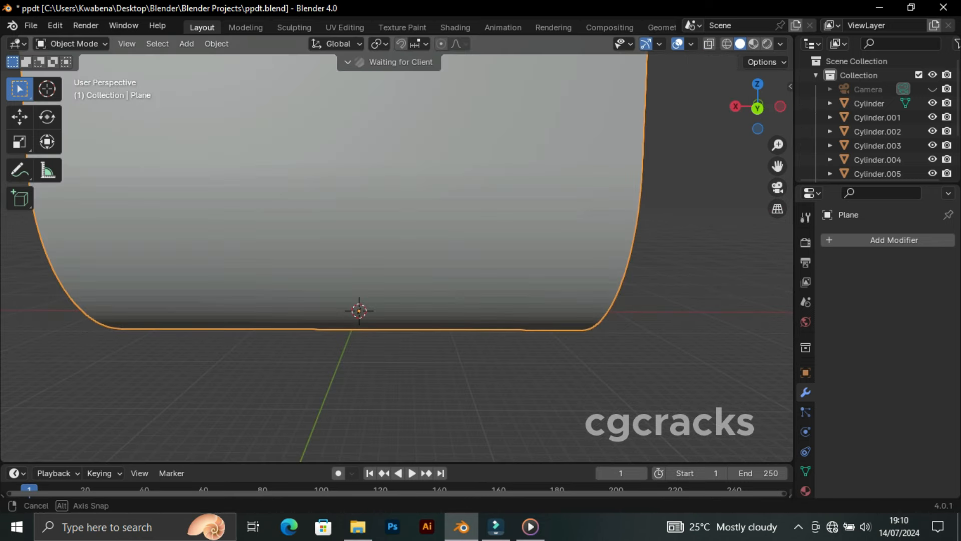
right_click(332, 185)
click(311, 186)
click(159, 431)
scroll(350, 311, up, 1)
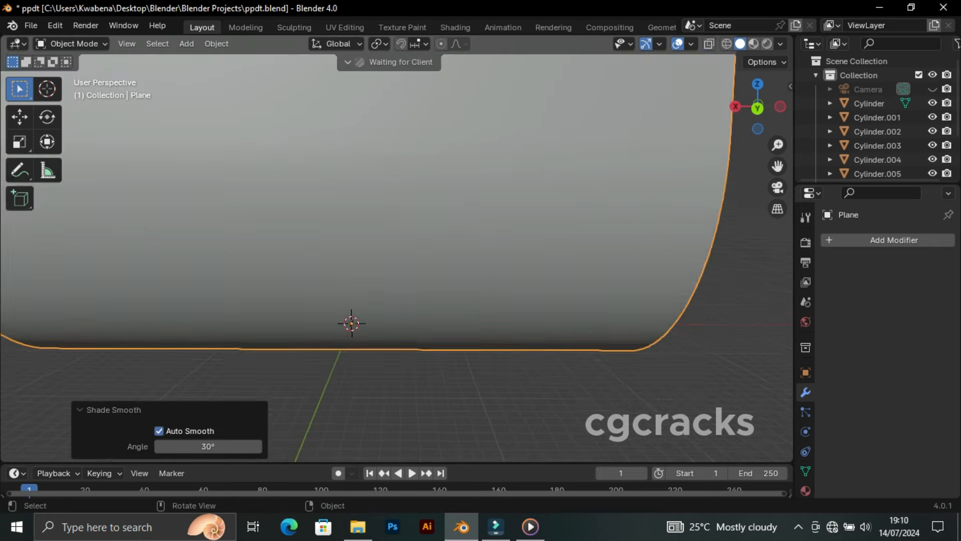
scroll(351, 310, down, 4)
middle_drag(370, 306, 112, 325)
click(126, 313)
scroll(431, 265, up, 1)
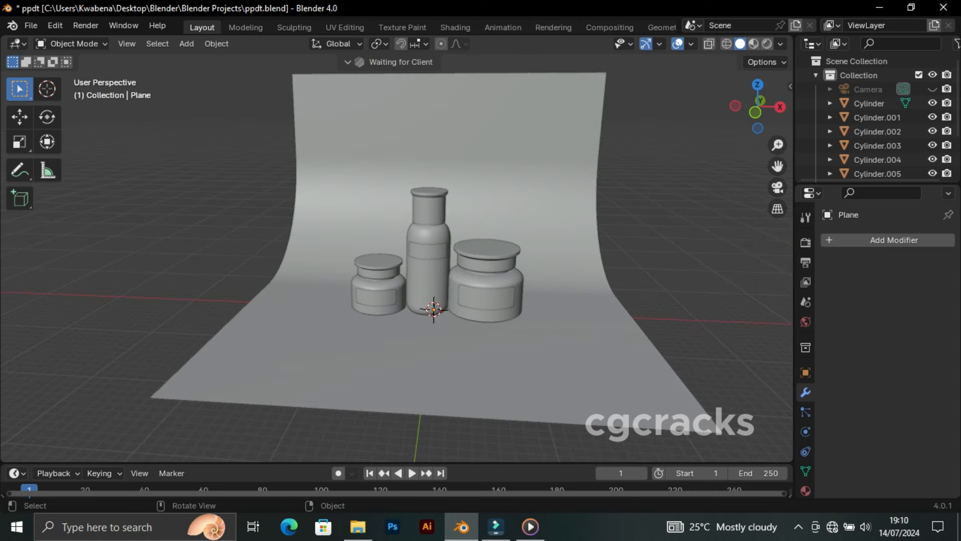
middle_drag(650, 301, 625, 303)
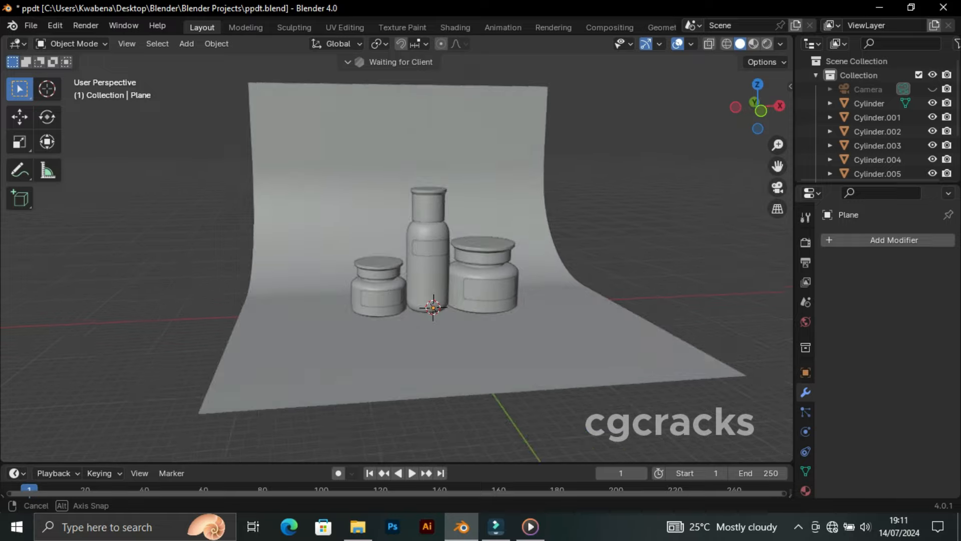
Look through the camera, enable Local Camera, and lock the view to the 3D cursor and the camera to the view
key(KP_0)
key(n)
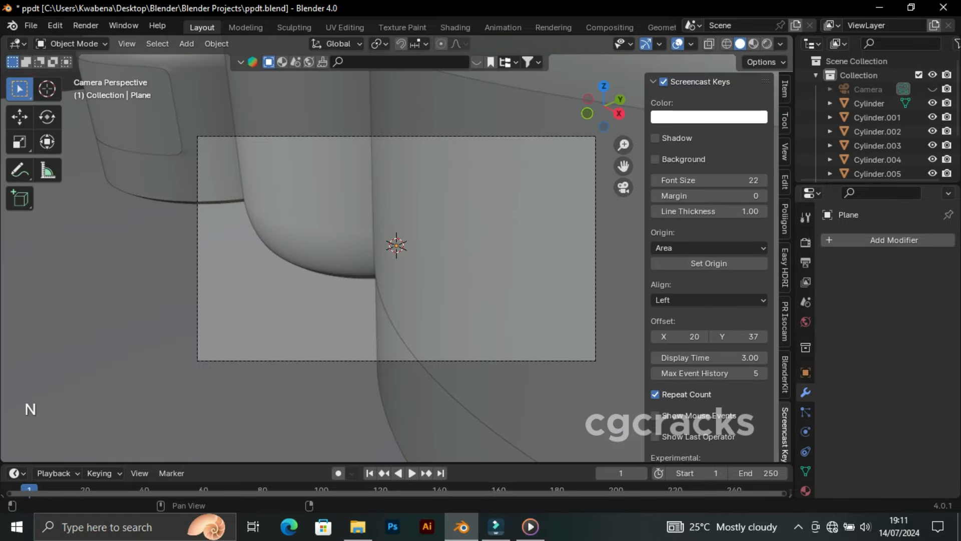
click(784, 121)
click(784, 152)
click(706, 258)
click(706, 243)
click(706, 158)
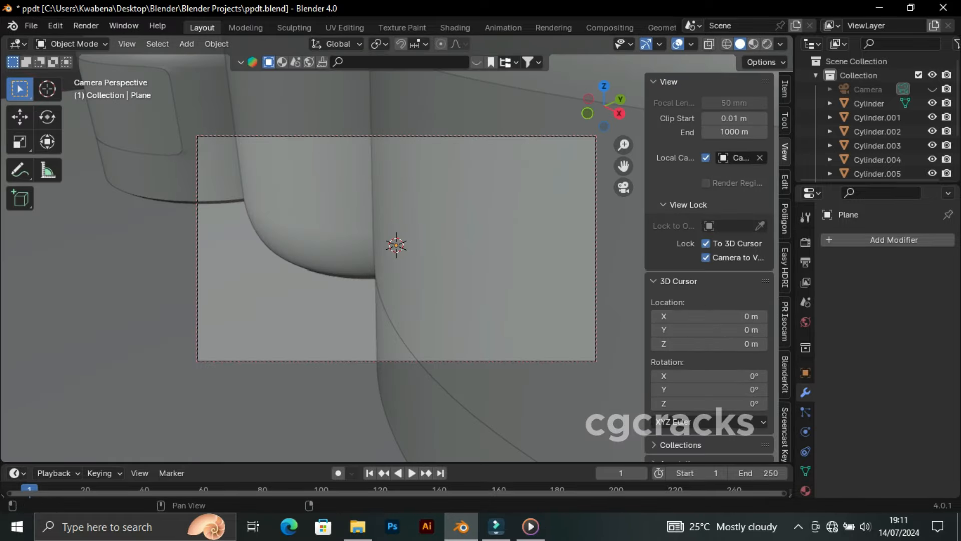
key(n)
Reposition the camera so the three containers are framed from the front against the backdrop
scroll(395, 250, down, 10)
middle_drag(396, 261, 464, 296)
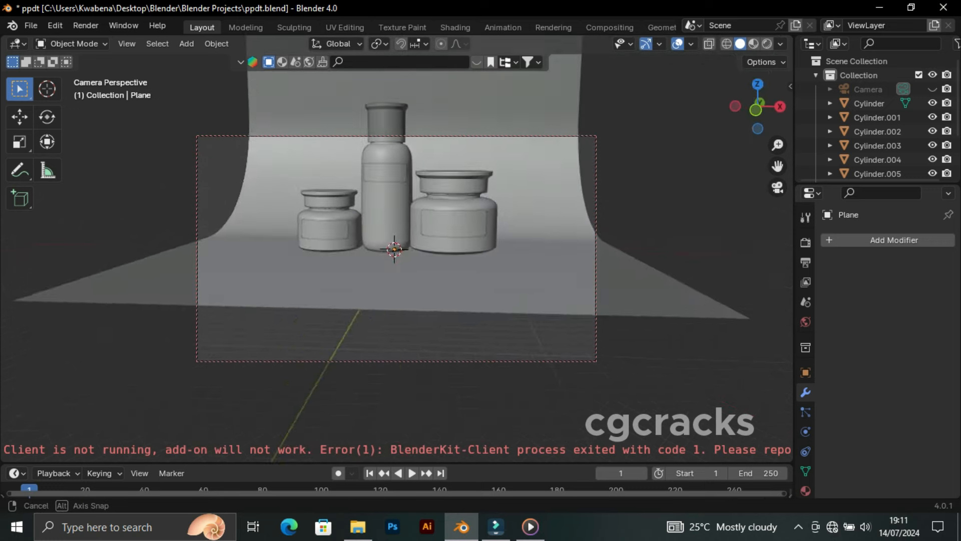
scroll(460, 242, up, 1)
scroll(459, 242, down, 1)
scroll(465, 267, up, 1)
scroll(465, 268, down, 1)
middle_drag(465, 295, 460, 302)
Scale the backdrop up by about 1.693 and refine the camera framing around the containers
click(708, 386)
key(s)
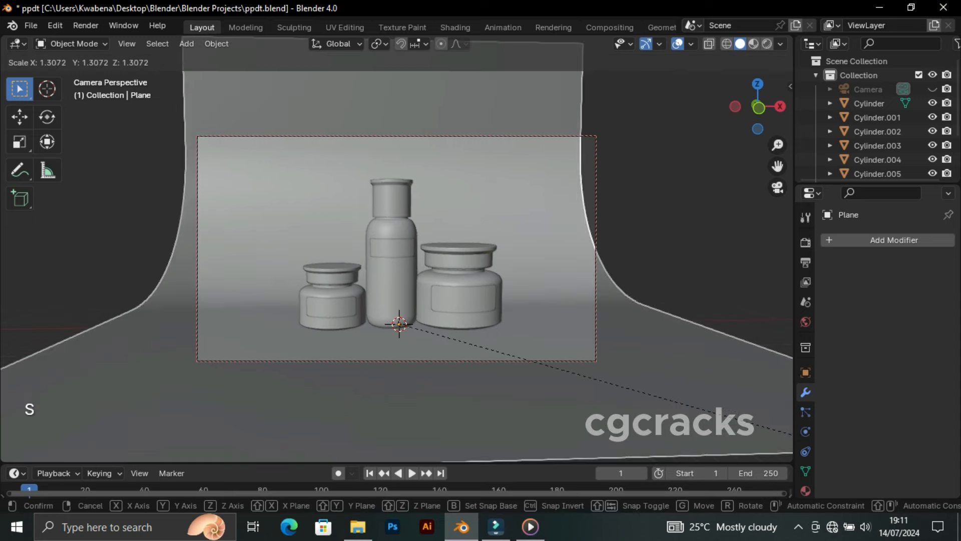
click(133, 457)
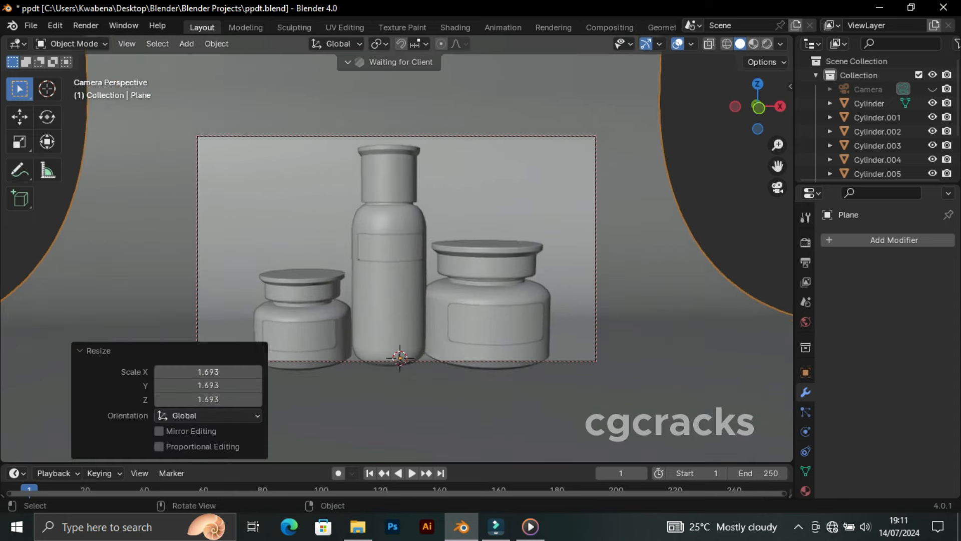
middle_drag(459, 303, 464, 334)
key(KP_0)
scroll(465, 302, down, 3)
key(KP_0)
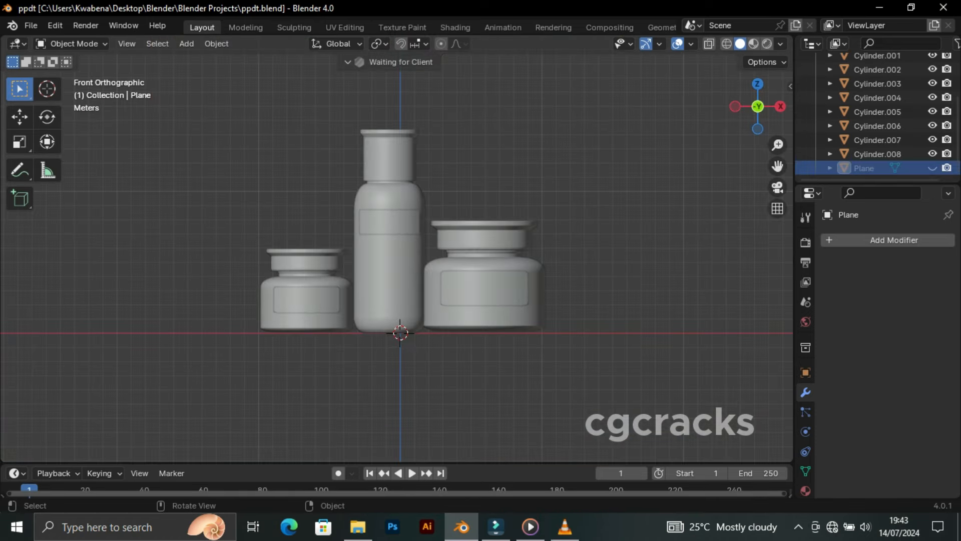
Split the viewport into two side-by-side areas, select the large jar's body, and turn the second area into a Shader Editor
scroll(400, 251, down, 3)
scroll(401, 250, up, 2)
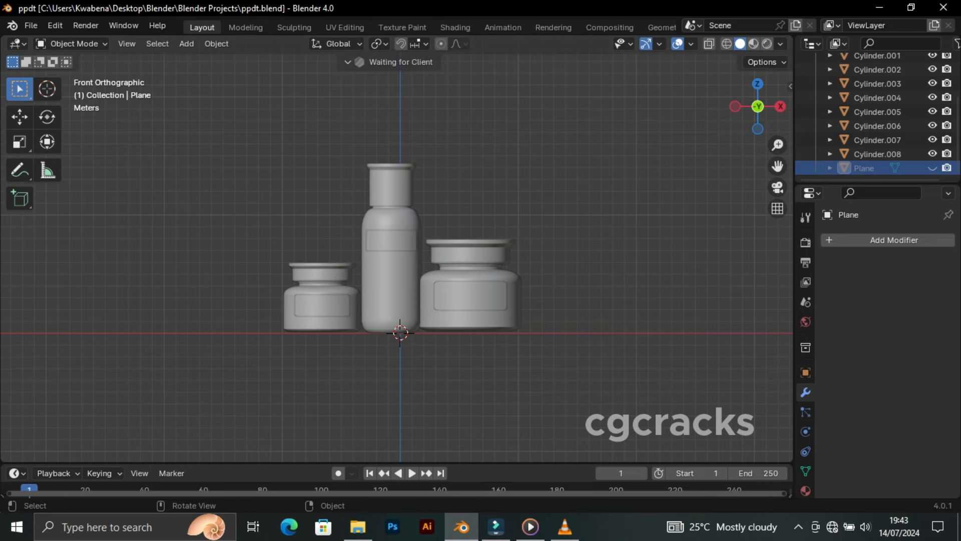
drag(791, 38, 411, 45)
scroll(206, 300, up, 2)
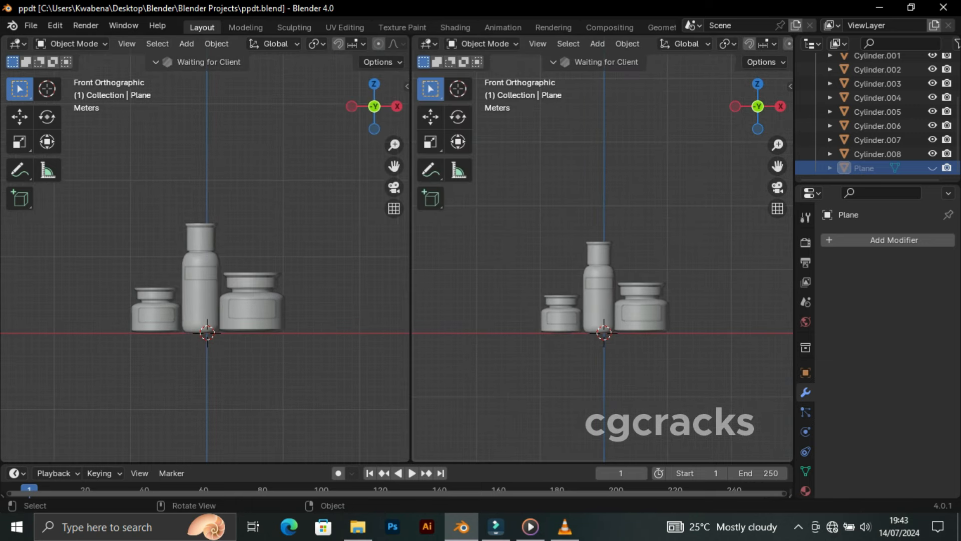
scroll(207, 300, up, 1)
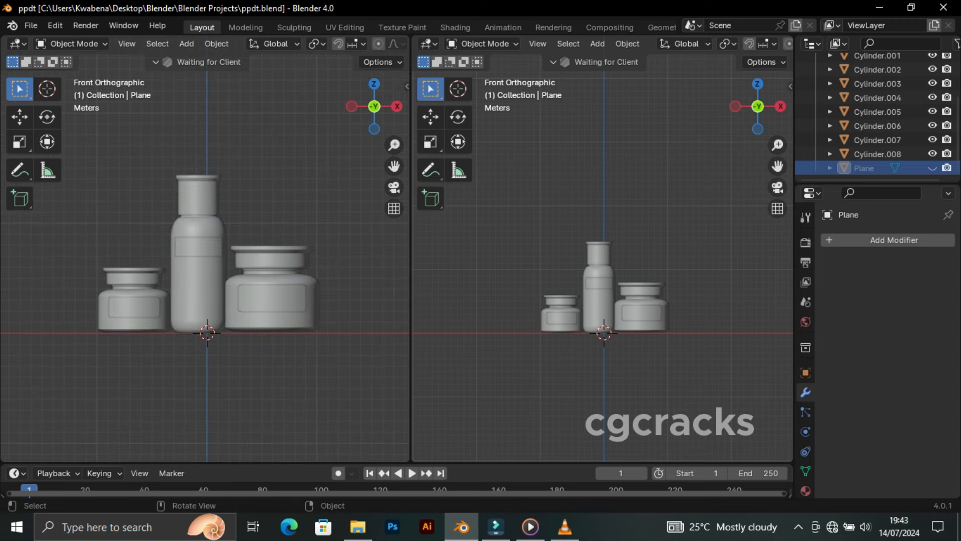
scroll(207, 300, up, 1)
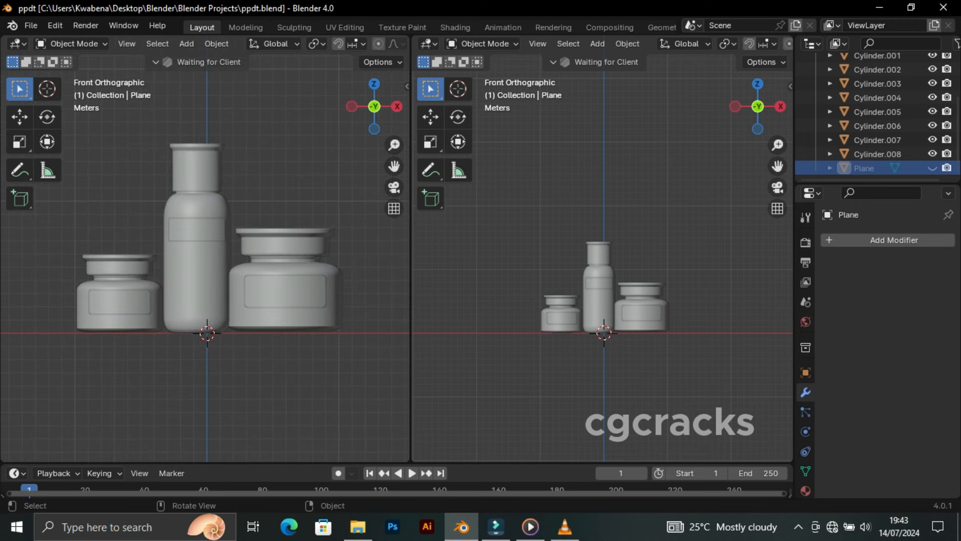
click(287, 316)
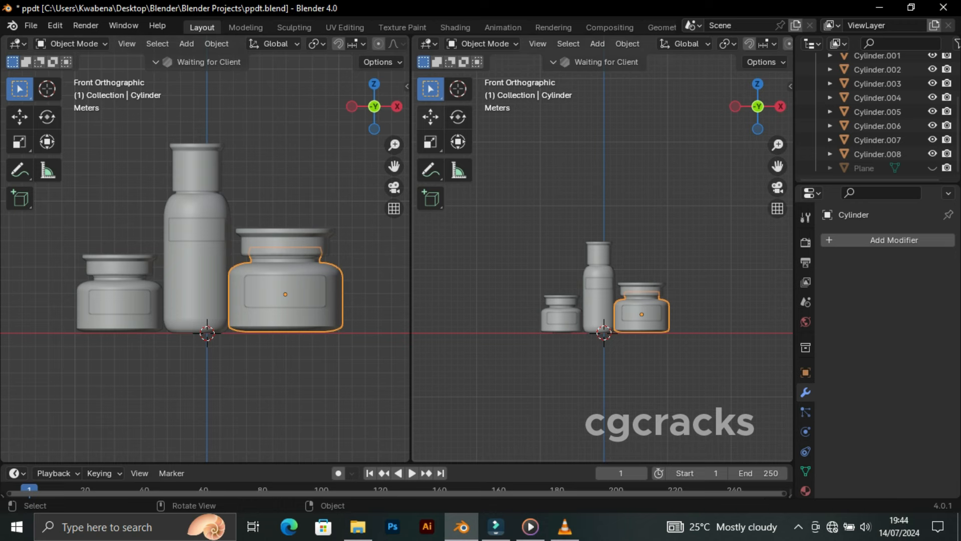
click(429, 44)
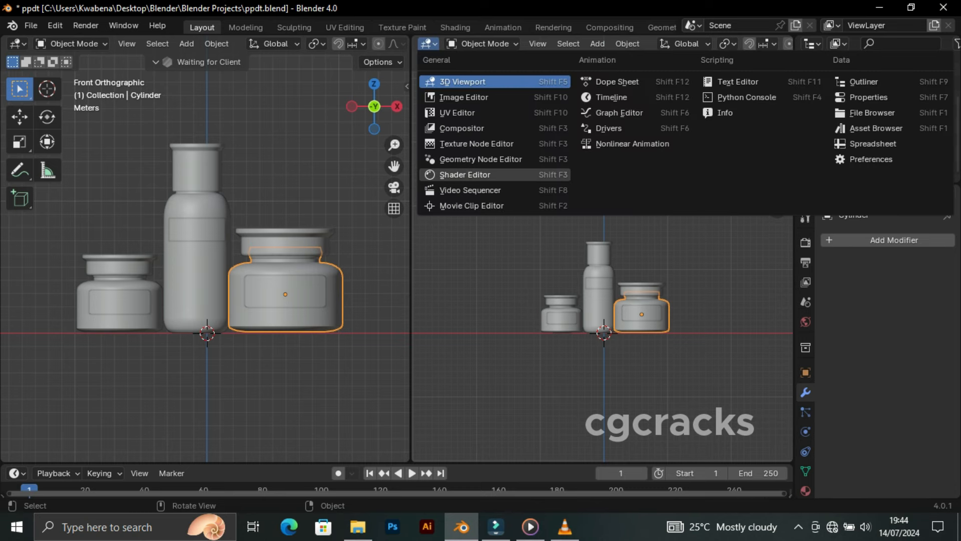
click(480, 175)
key(n)
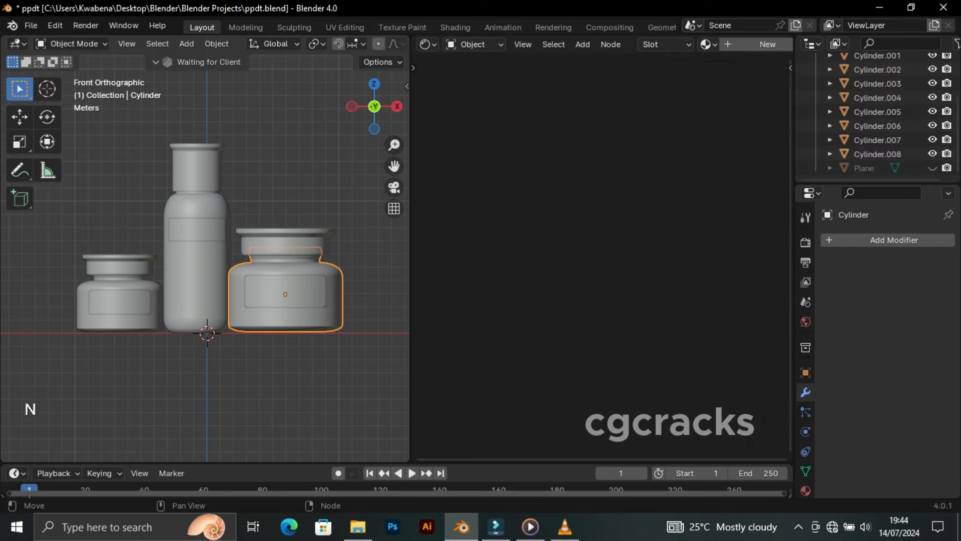
Create a new material for the large jar's body and switch the 3D view to Material Preview shading
click(767, 44)
scroll(602, 257, up, 7)
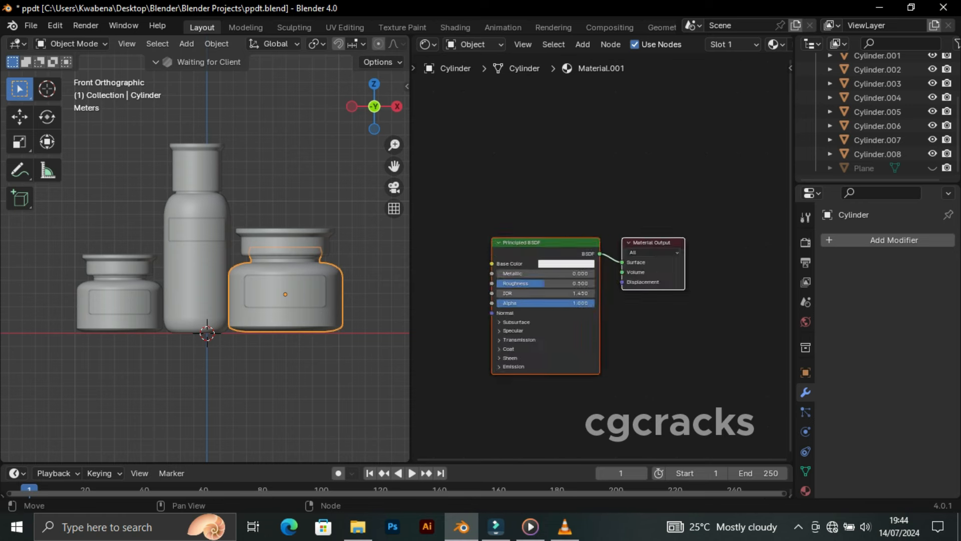
scroll(603, 257, up, 1)
key(z)
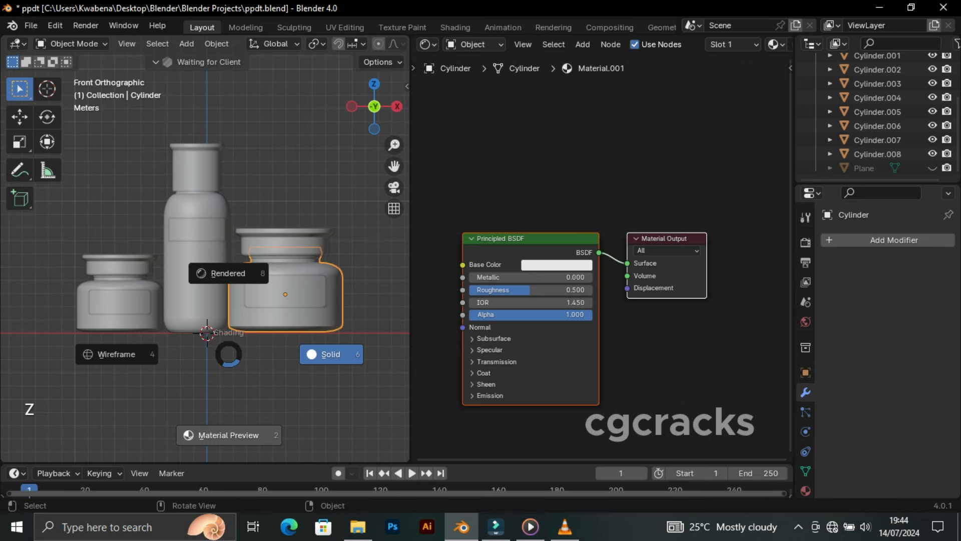
click(230, 435)
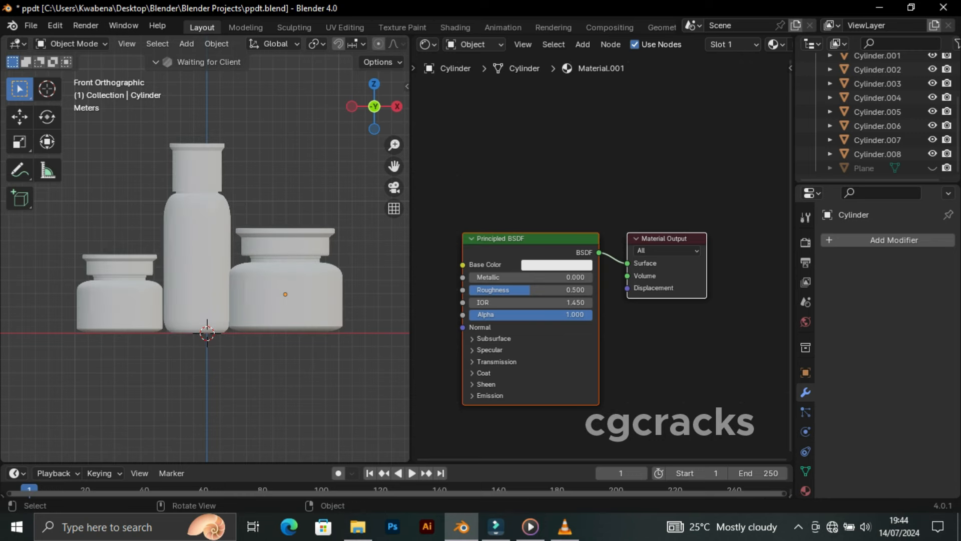
Assign an Environment Texture to the world background color and load spruit_sunrise_4k.exr from the HDIR folder
click(806, 322)
click(880, 329)
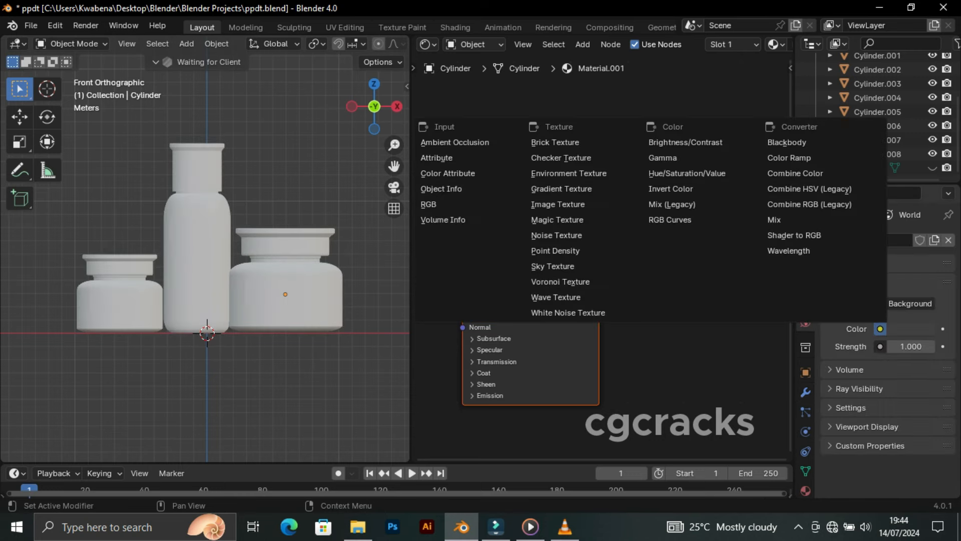
click(569, 173)
click(925, 346)
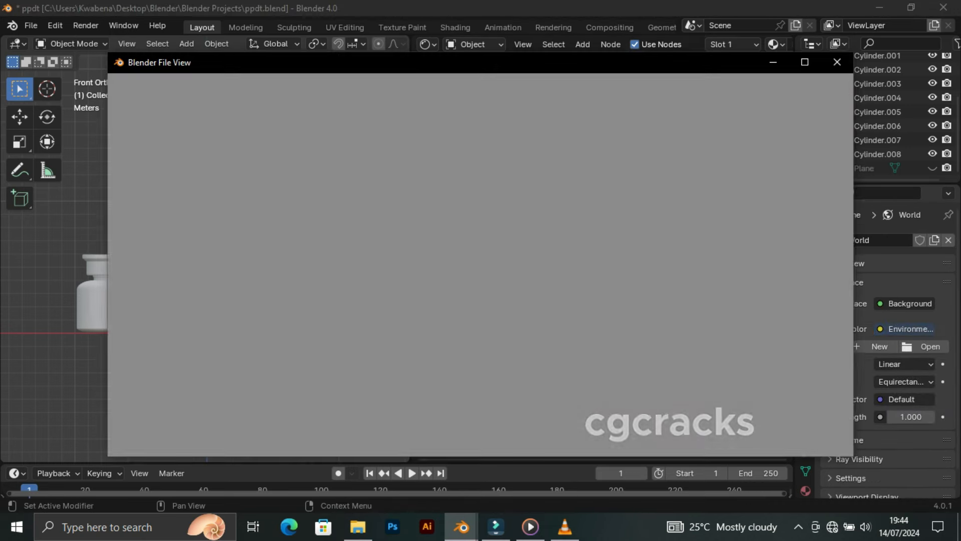
click(156, 167)
double_click(321, 156)
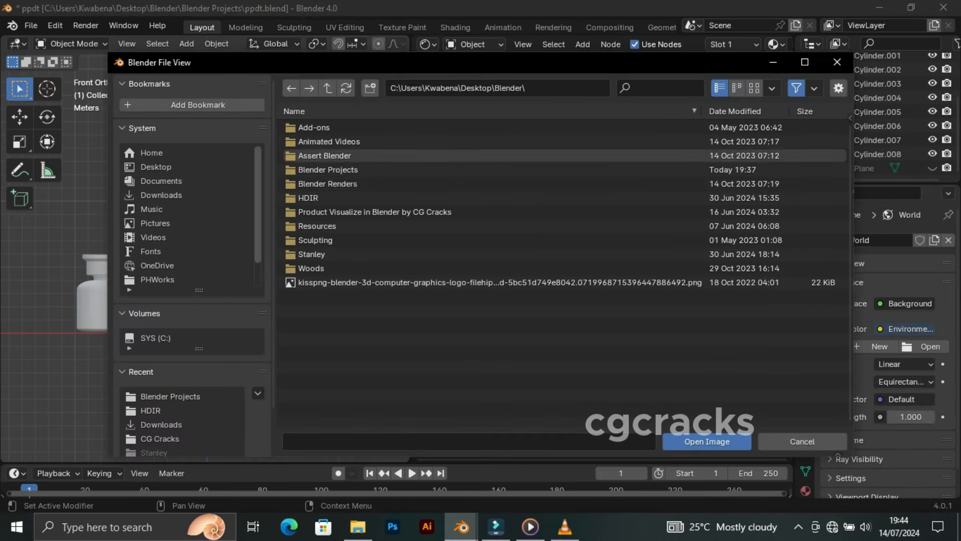
double_click(315, 197)
click(337, 198)
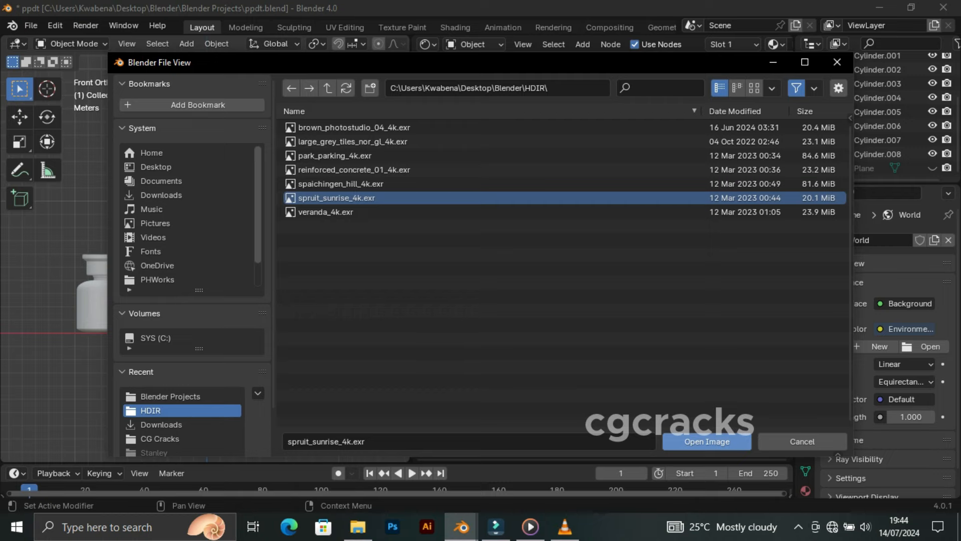
click(706, 441)
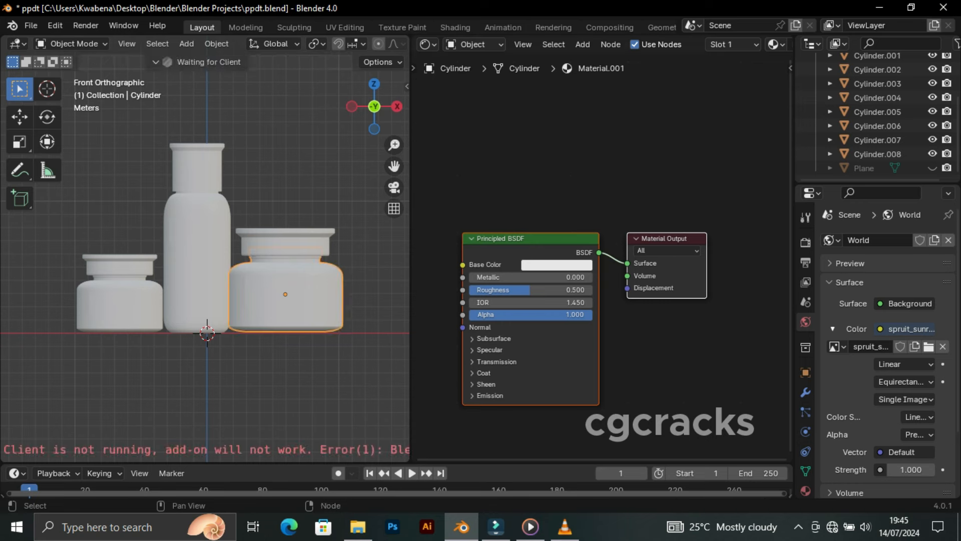
Set the roughness of the large jar body's Principled BSDF to 0.025
middle_drag(576, 325, 642, 306)
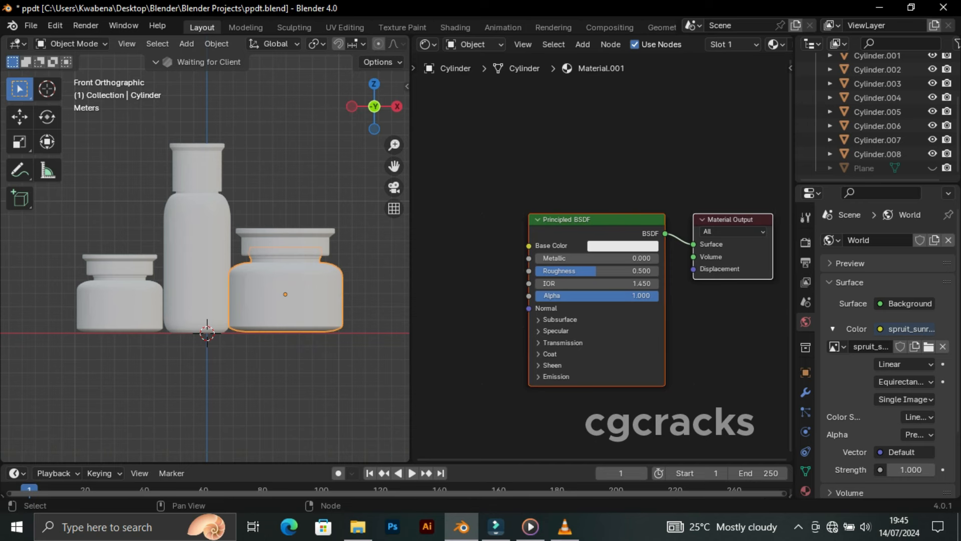
click(679, 310)
drag(595, 271, 533, 271)
click(565, 270)
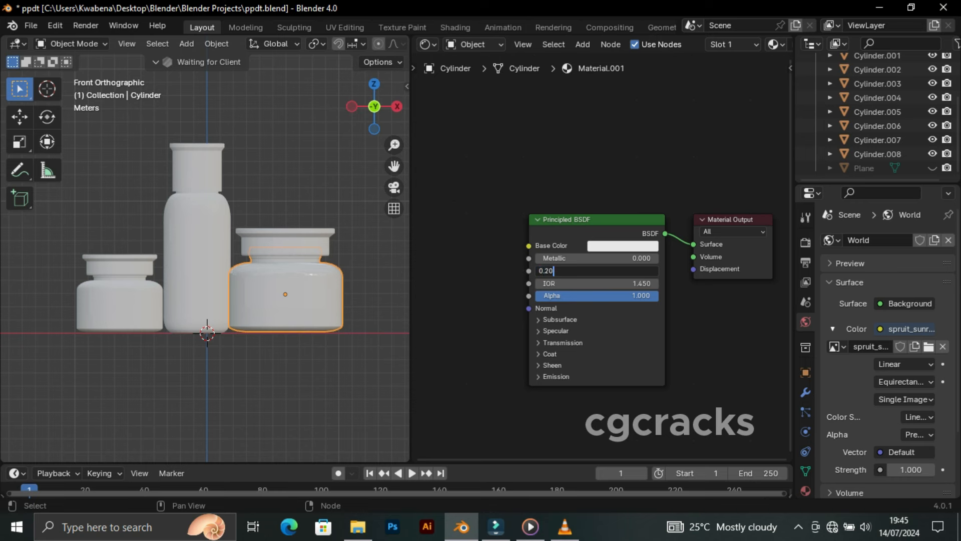
key(Return)
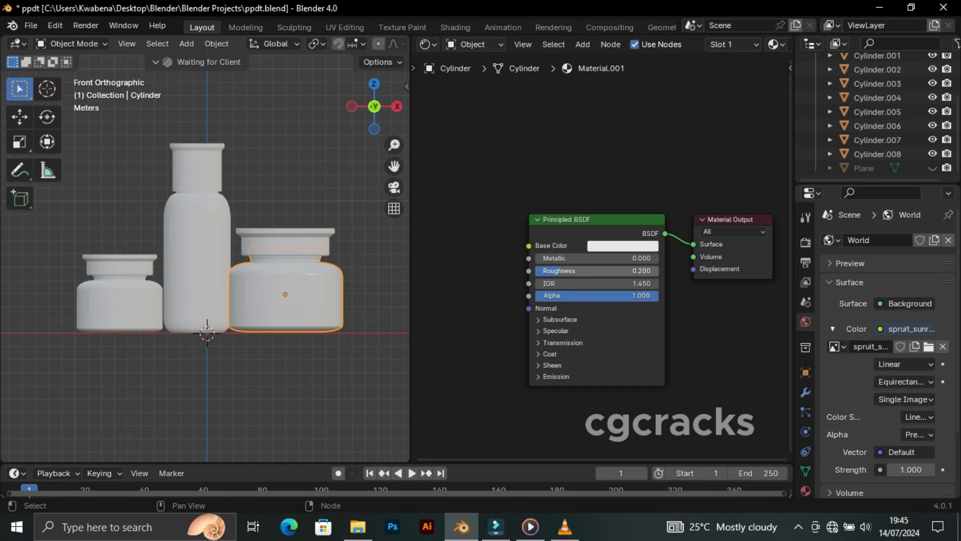
click(595, 271)
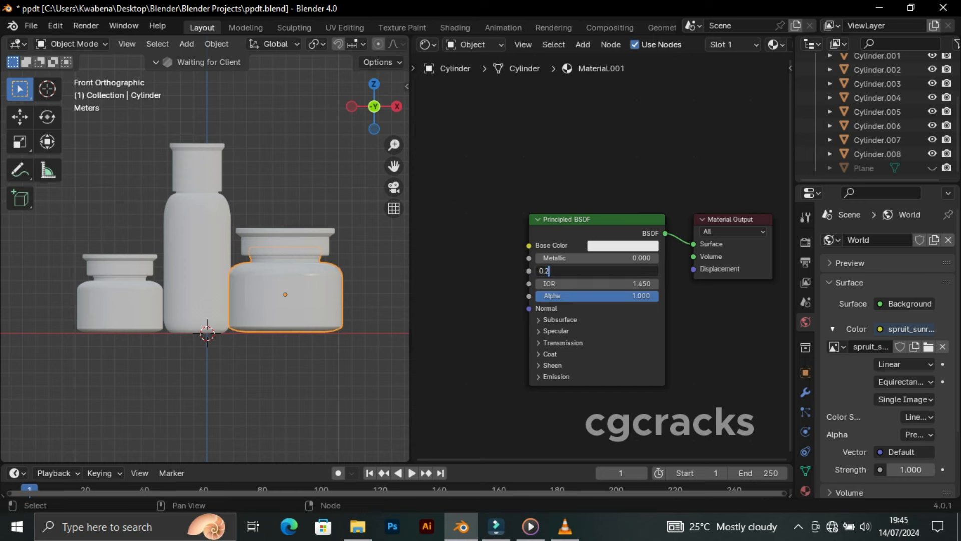
key(Return)
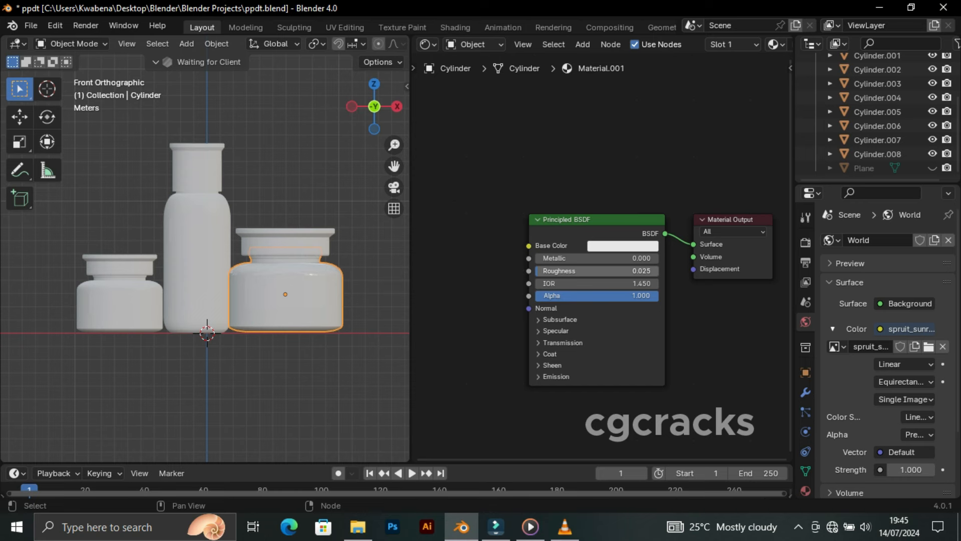
Set the transmission weight of the jar's Principled BSDF to 1.000
scroll(603, 258, up, 1)
click(521, 364)
drag(546, 383, 696, 382)
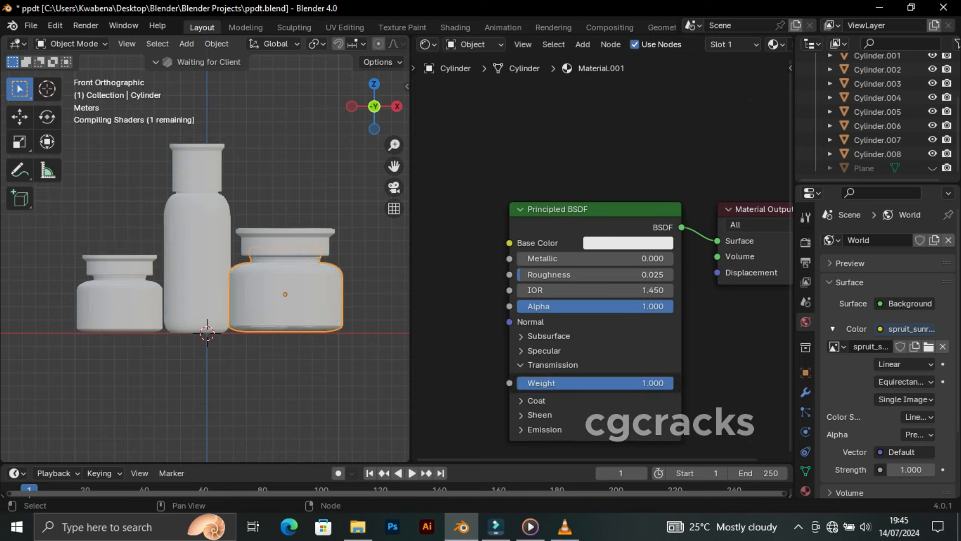
Brighten the jar material's base color to pure white with value 1.000 and set its IOR to 1.5
click(628, 243)
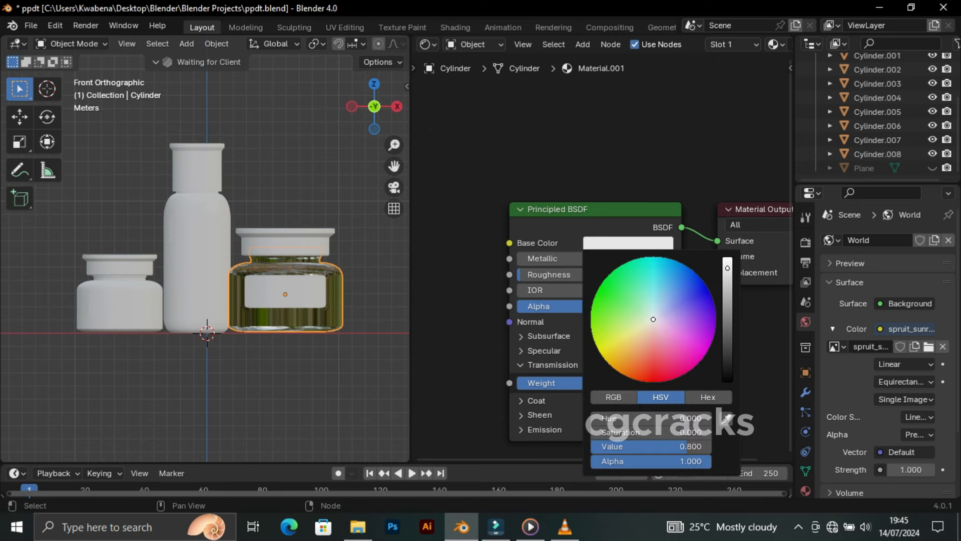
drag(728, 268, 727, 256)
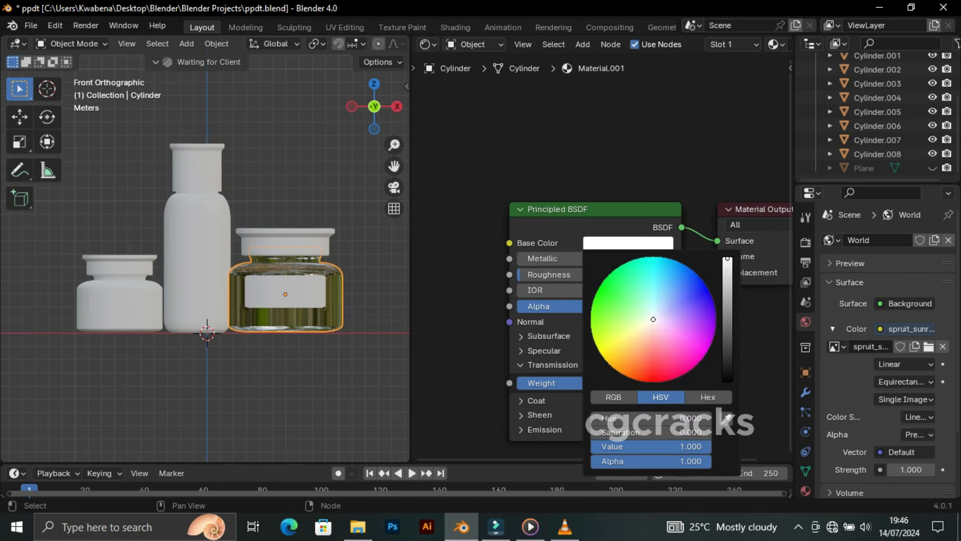
click(595, 290)
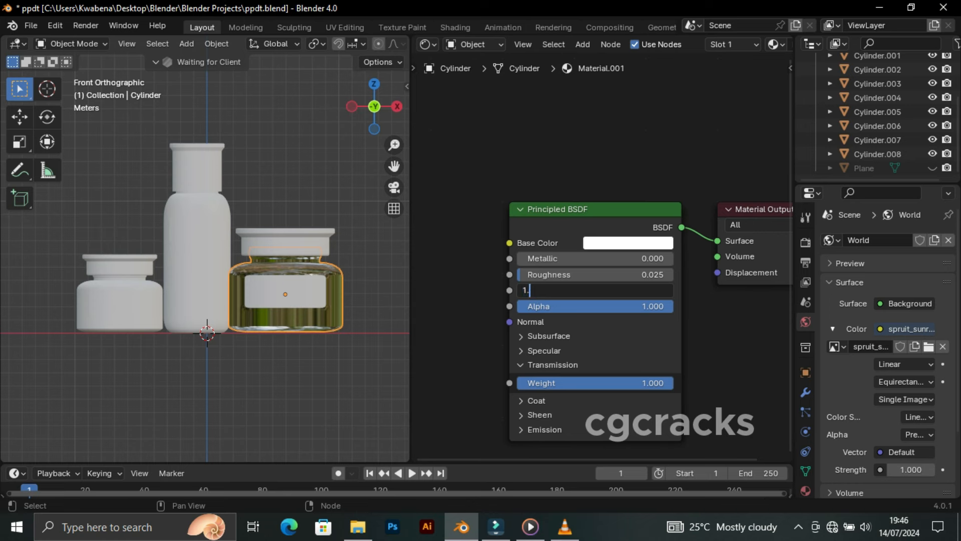
text(1.5)
key(Return)
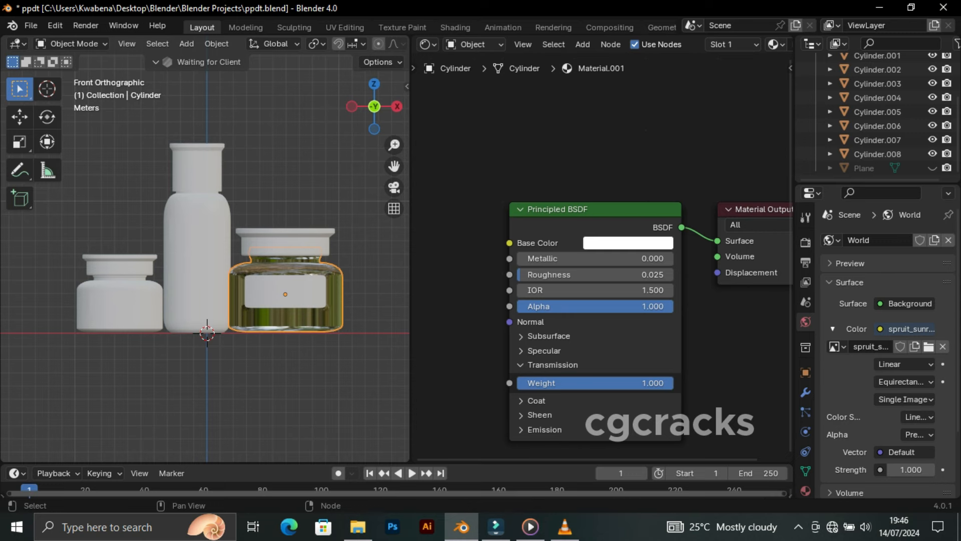
Add a linked Texture Coordinate, Mapping and Image Texture setup to the Principled BSDF's base color
scroll(596, 260, down, 2)
middle_drag(597, 261, 746, 243)
click(726, 199)
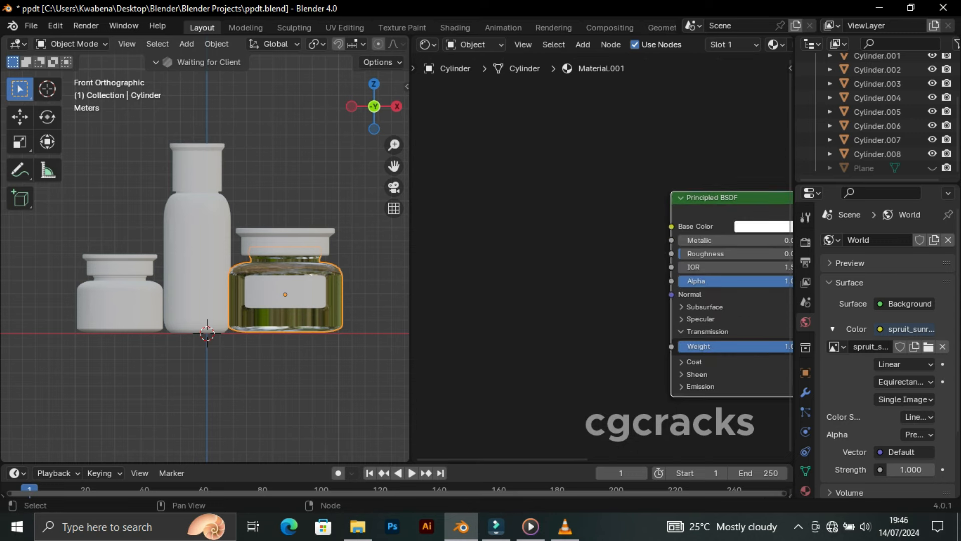
key(ctrl+t)
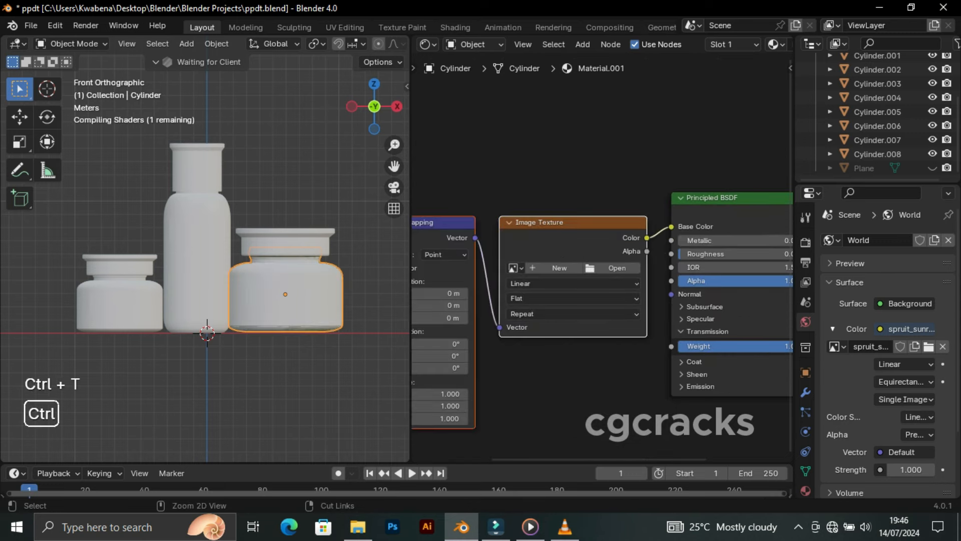
key(Home)
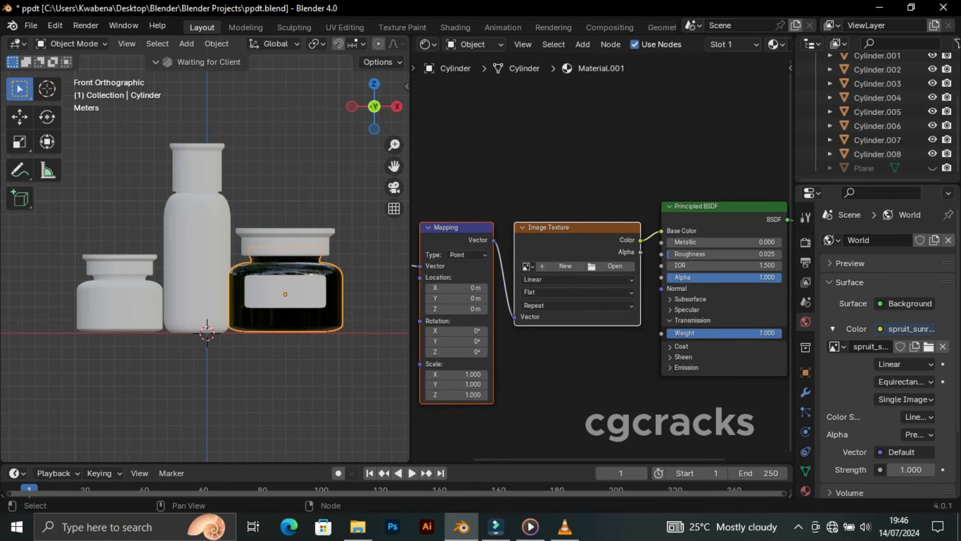
scroll(601, 281, down, 4)
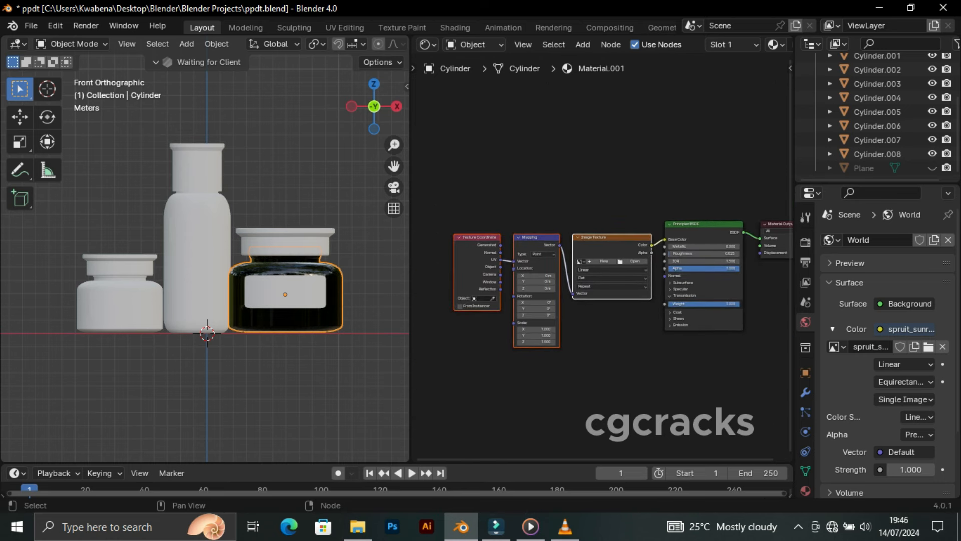
scroll(602, 259, up, 3)
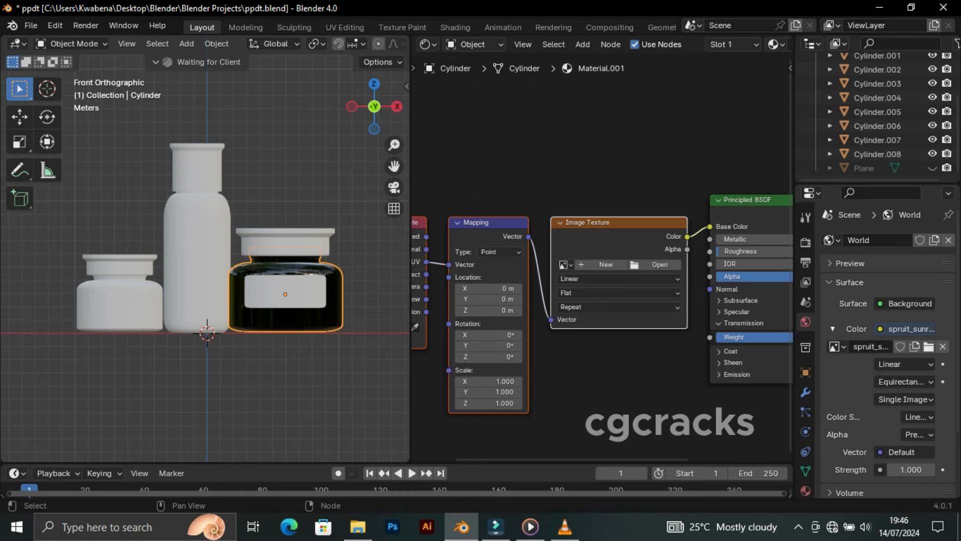
Add a Color Ramp node between the Gradient Texture and the Principled BSDF
drag(509, 458, 607, 458)
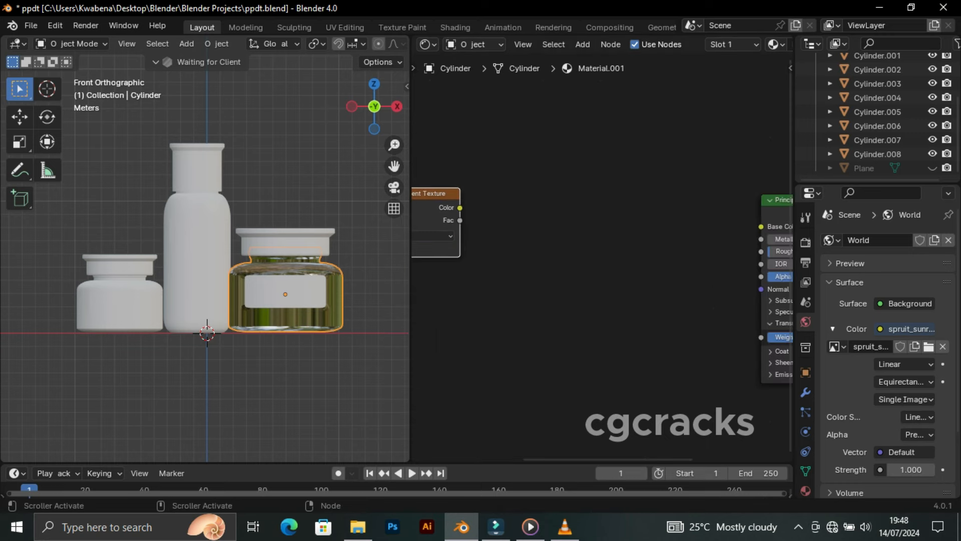
key(shift+a)
click(556, 206)
click(632, 286)
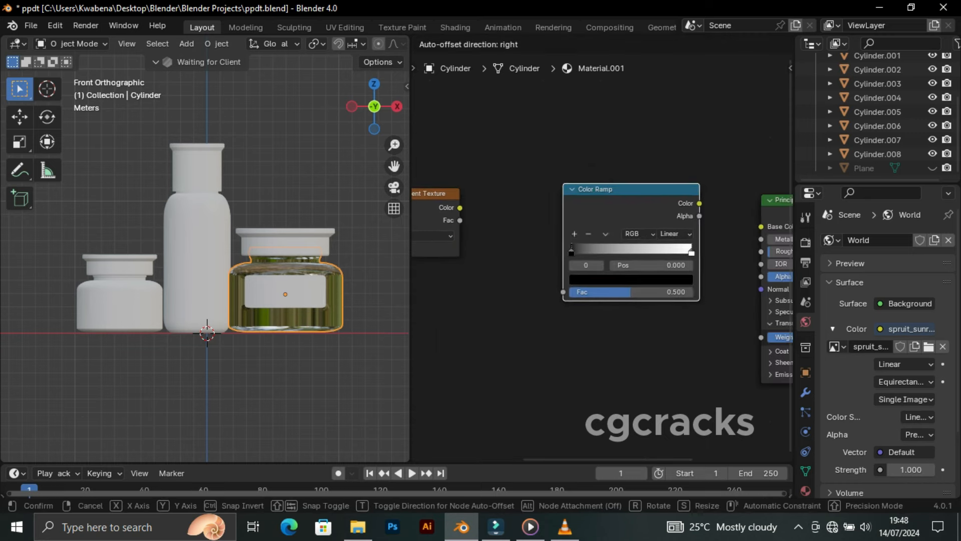
click(549, 186)
Move the mapping and Gradient Texture nodes closer to the Color Ramp, and link the ramp's Color to Base Color
drag(596, 458, 551, 458)
drag(586, 422, 350, 137)
key(g)
click(488, 160)
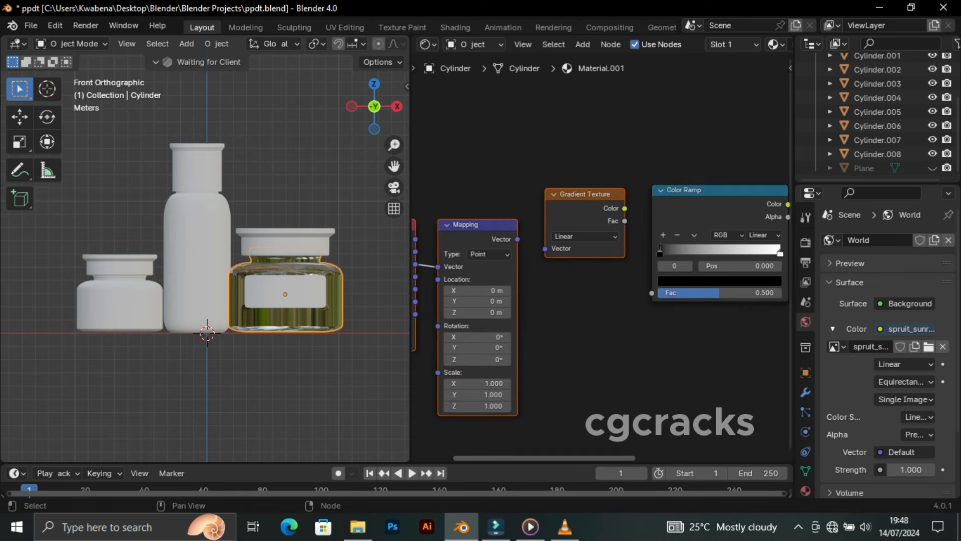
drag(545, 459, 607, 458)
drag(659, 204, 734, 227)
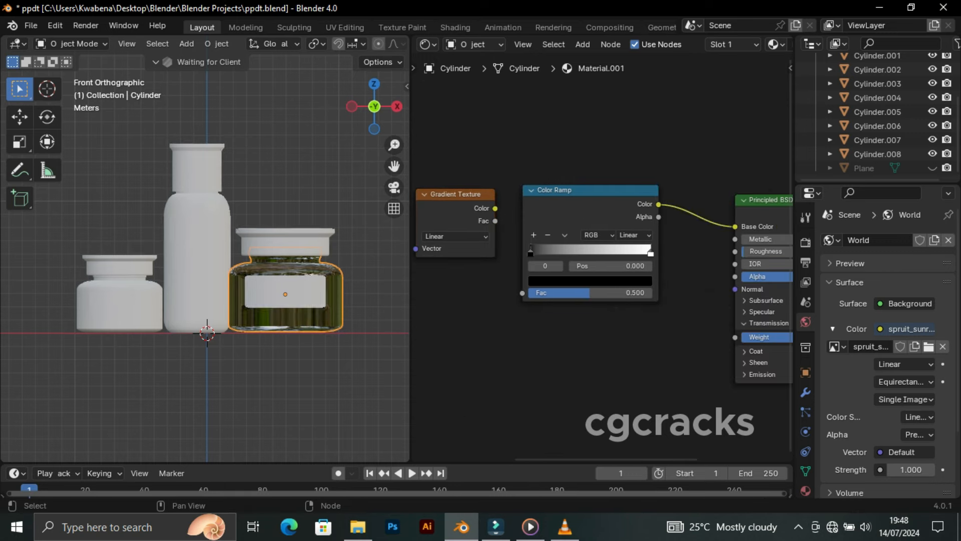
Switch to VLC media player, check the gradient node setup in the reference video at 04:54, and return to Blender
key(alt+Tab)
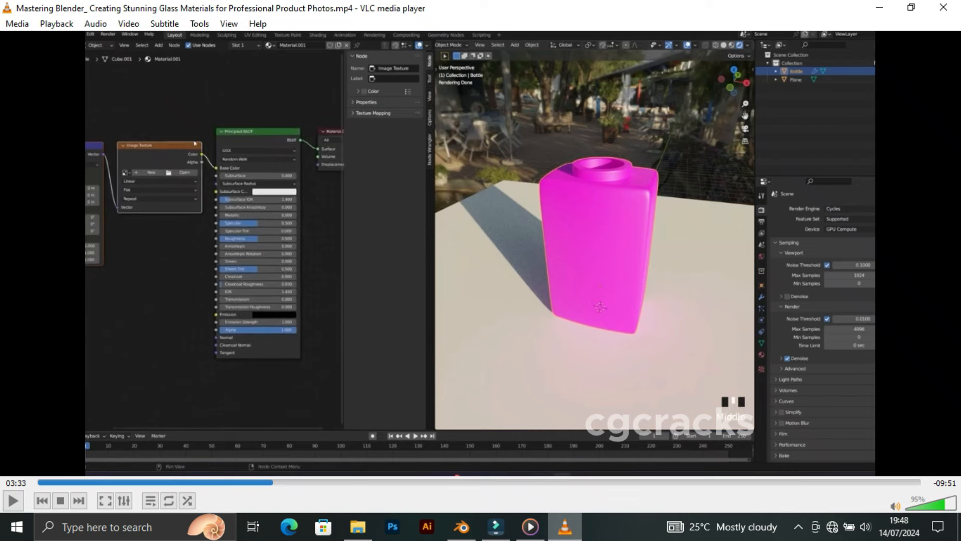
drag(273, 481, 360, 481)
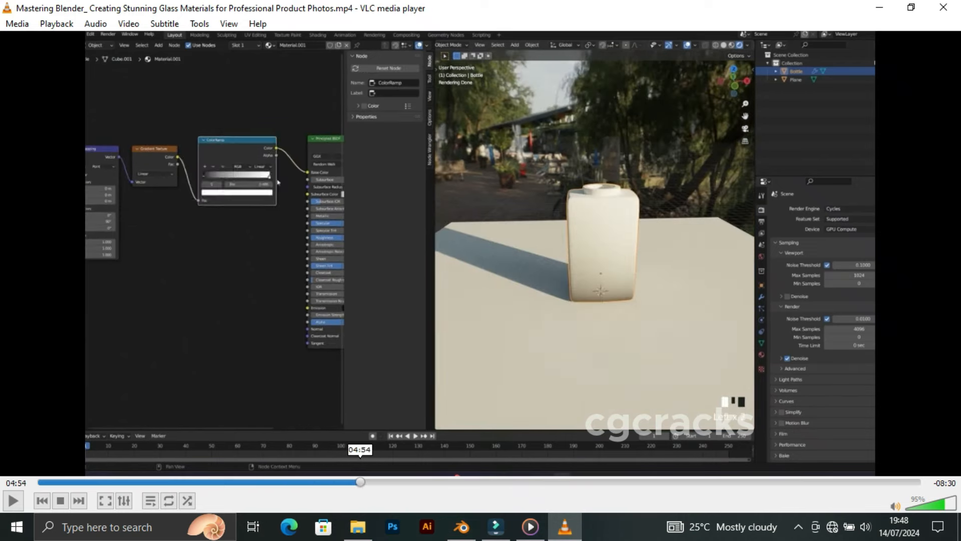
click(461, 527)
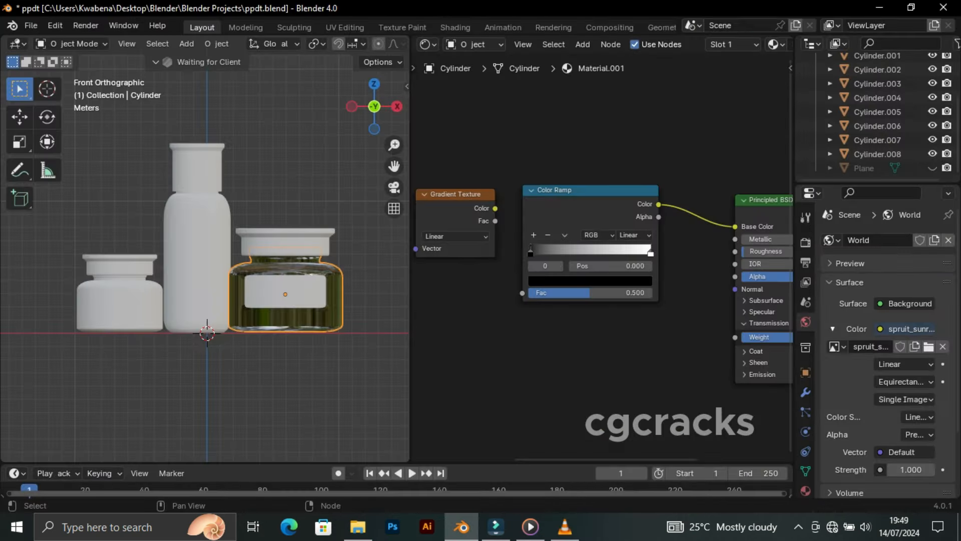
Link the Gradient Texture's Color to the Color Ramp's Fac and the Mapping node's Vector to the Gradient Texture
drag(495, 208, 522, 292)
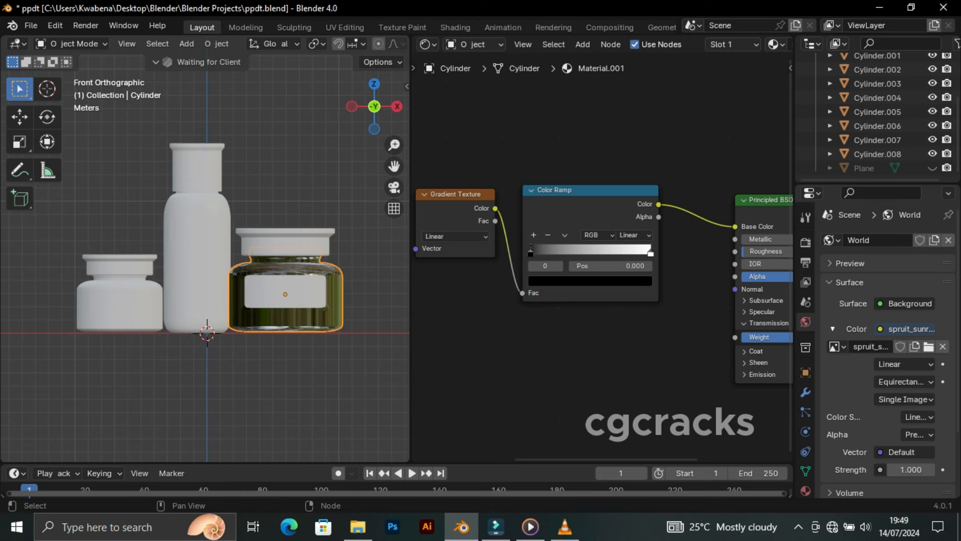
drag(585, 458, 530, 459)
drag(503, 239, 531, 249)
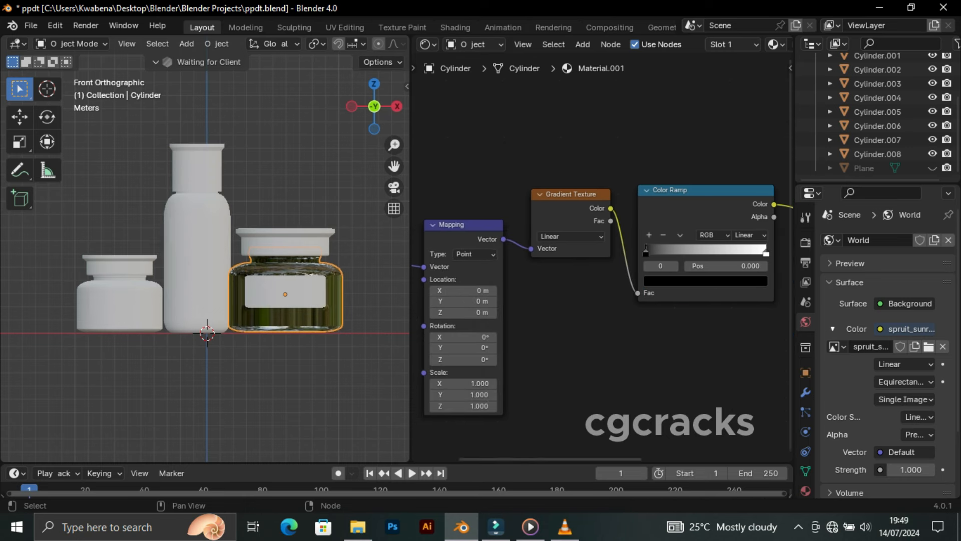
Feed the Mapping node from the Generated coordinates instead of UV and set its Y rotation to 90°
drag(552, 458, 474, 458)
drag(586, 267, 575, 280)
drag(564, 239, 586, 267)
double_click(626, 348)
key(BackSpace)
key(BackSpace)
text(90)
key(Return)
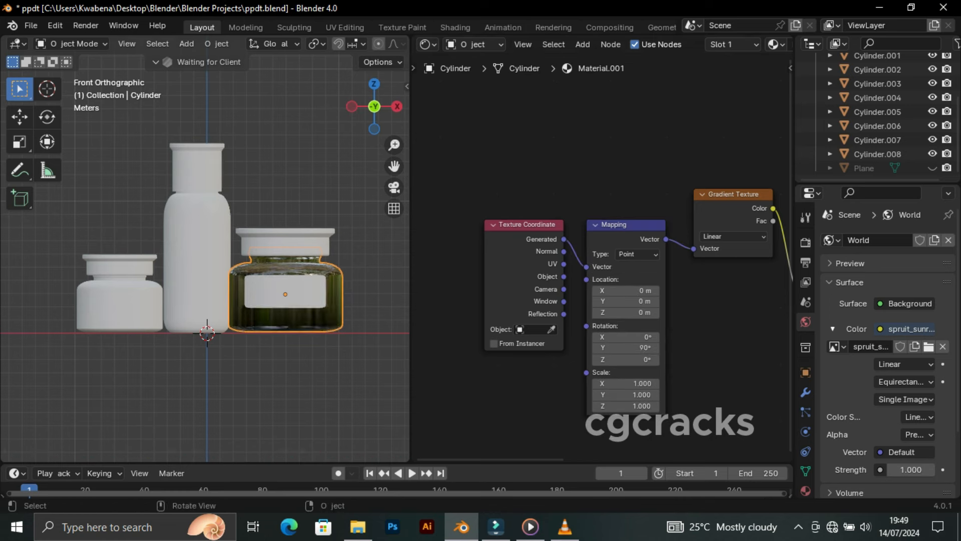
Switch the 3D view to Rendered shading, then recolor the Color Ramp's white stop blue and nudge its black stop slightly inward
key(z)
click(268, 92)
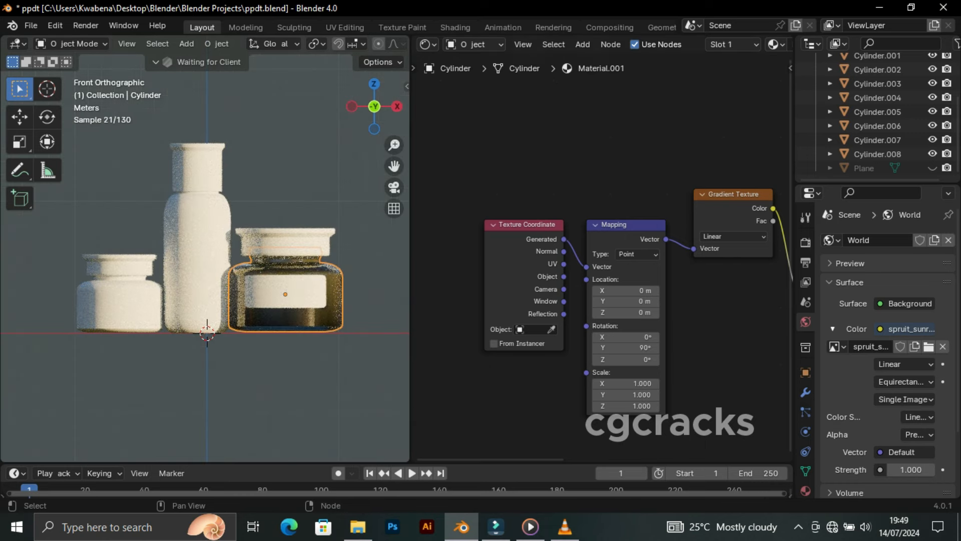
drag(501, 459, 653, 459)
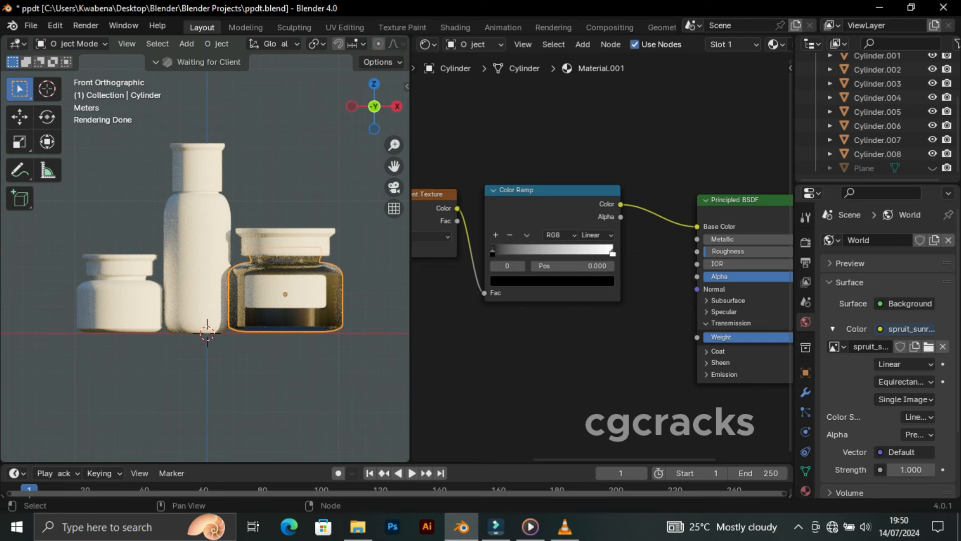
click(612, 253)
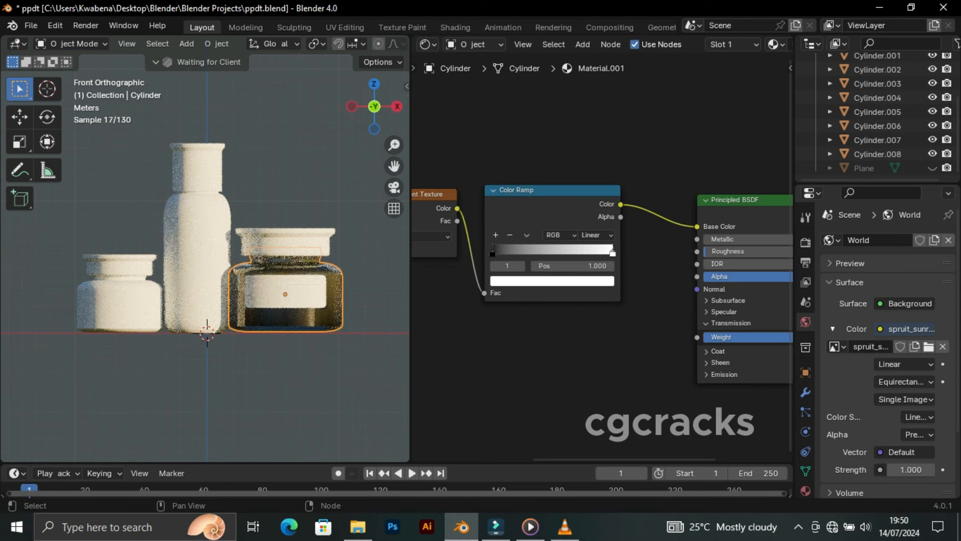
click(552, 281)
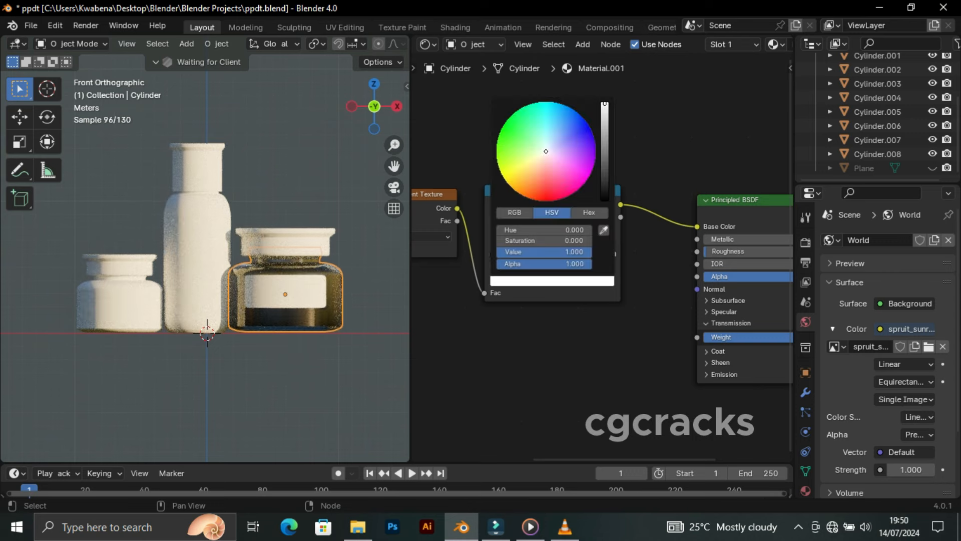
click(577, 131)
mouse_move(492, 253)
mouse_down()
mouse_move(505, 253)
mouse_move(495, 253)
mouse_up()
middle_drag(351, 280, 292, 290)
click(613, 253)
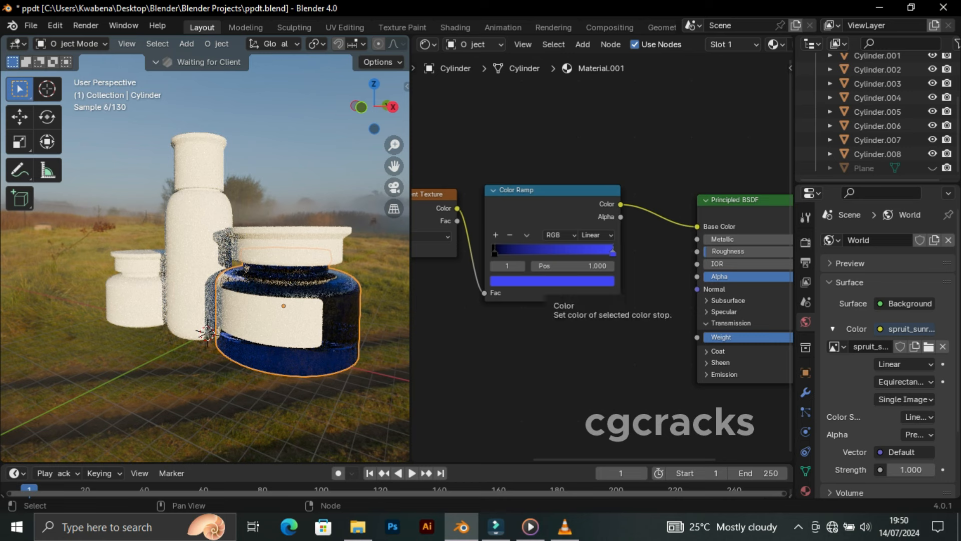
Lighten the Color Ramp's blue stop and move the stops inward, the black one to 0.055 and the blue one to 0.941
click(552, 281)
drag(559, 133, 561, 140)
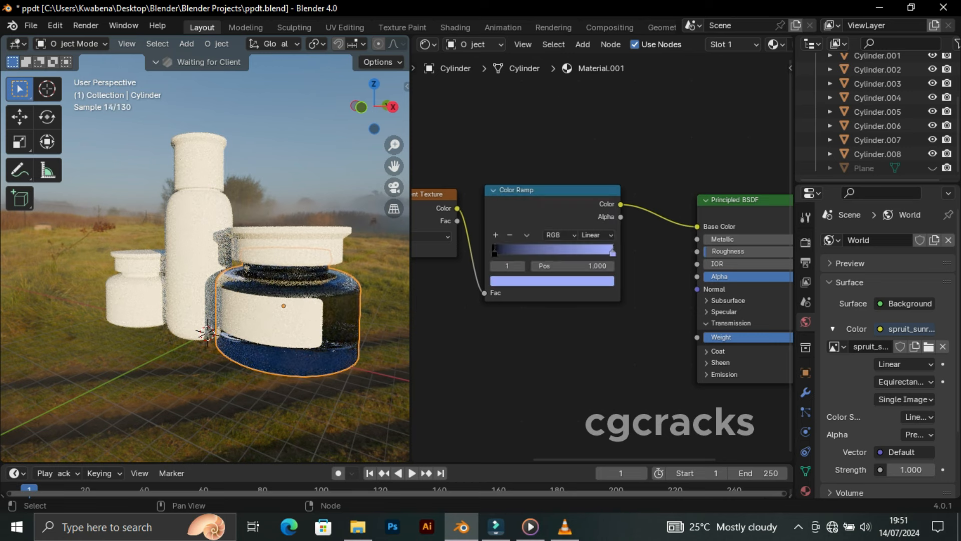
click(503, 253)
drag(613, 252, 605, 251)
middle_drag(225, 301, 304, 282)
drag(507, 253, 498, 250)
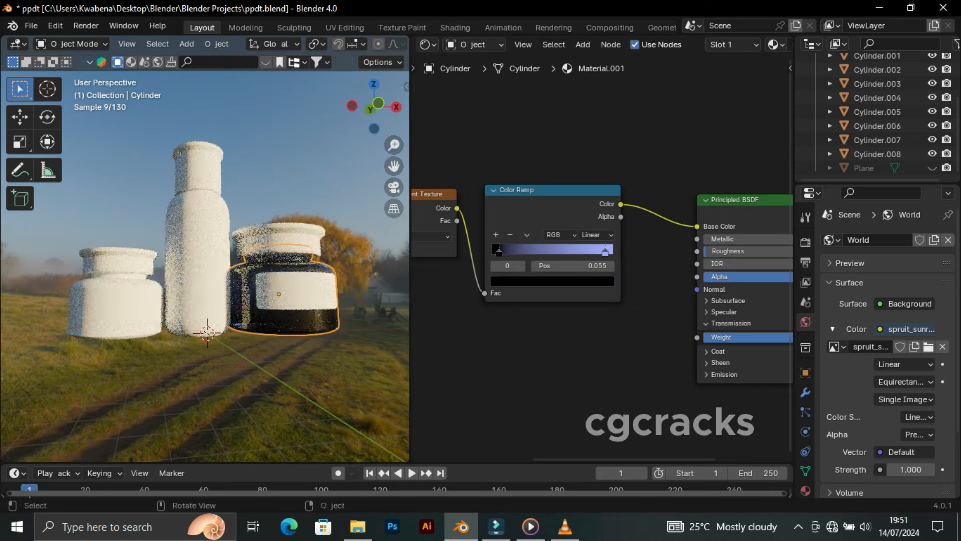
key(KP_1)
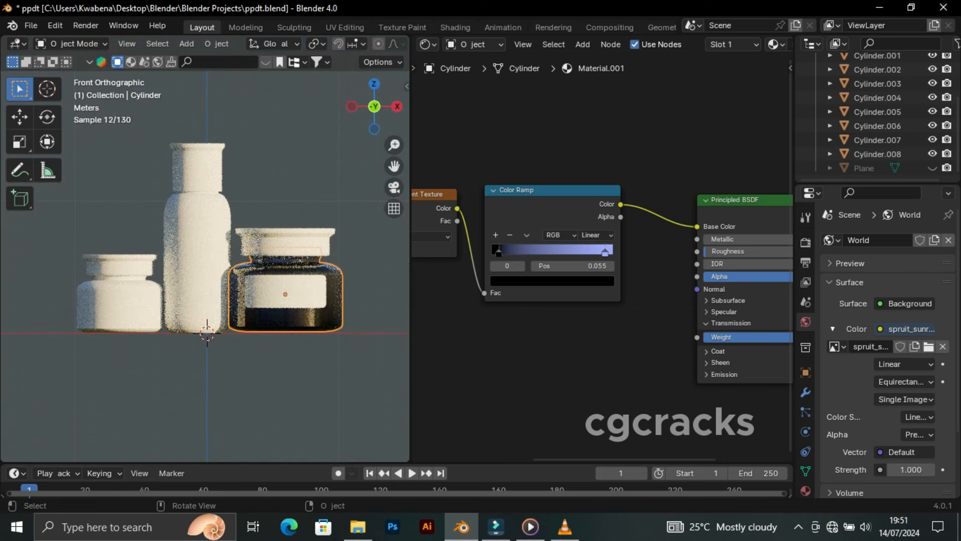
Desaturate the Color Ramp's light blue stop and darken it to near black
middle_drag(500, 346, 626, 324)
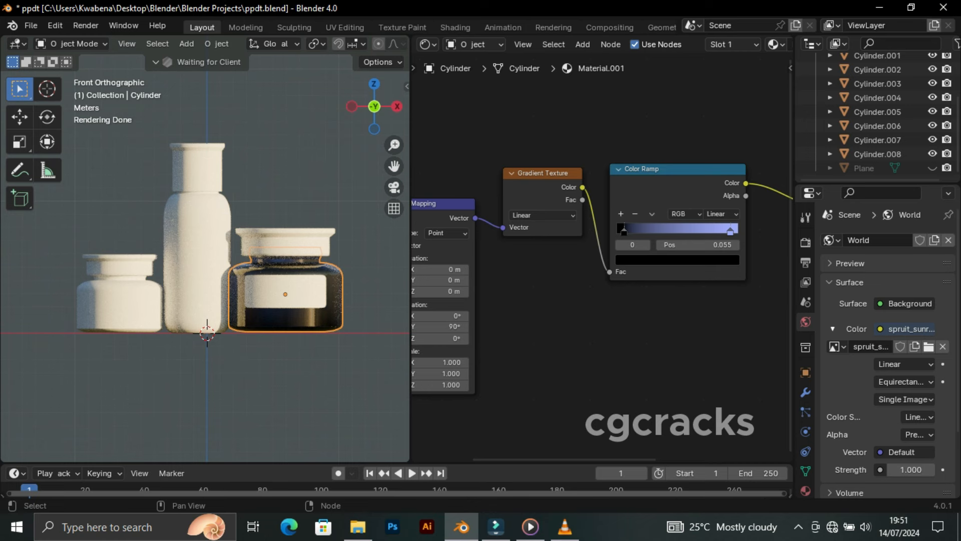
click(730, 232)
click(677, 260)
click(671, 132)
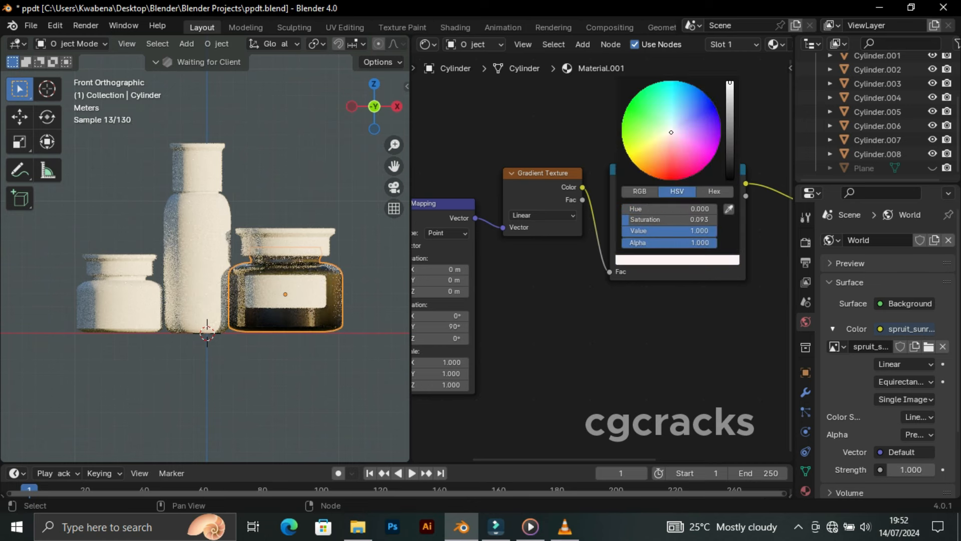
click(730, 162)
Recolor the Color Ramp stop at 0.055 blue with hue 0.663, saturation 0.676 and value 0.693
click(624, 232)
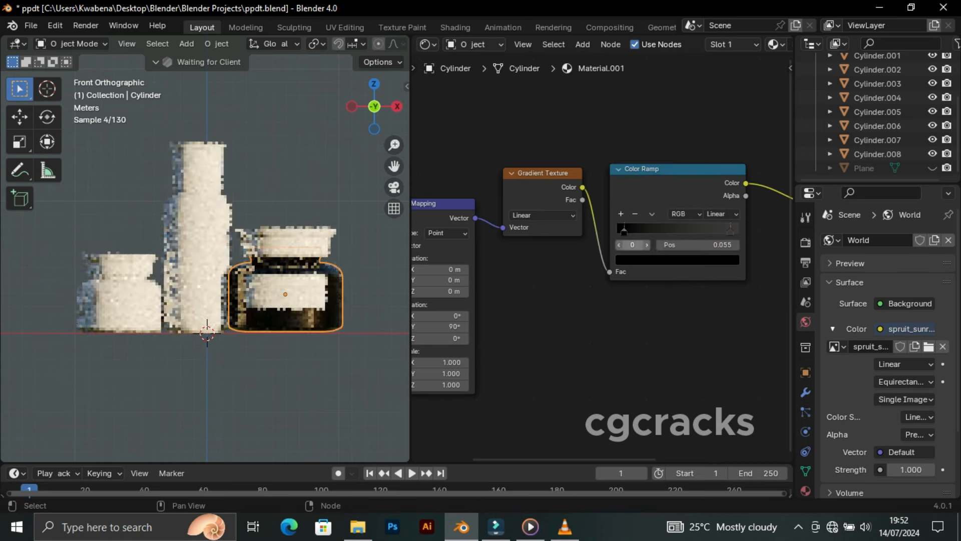
click(677, 260)
click(730, 95)
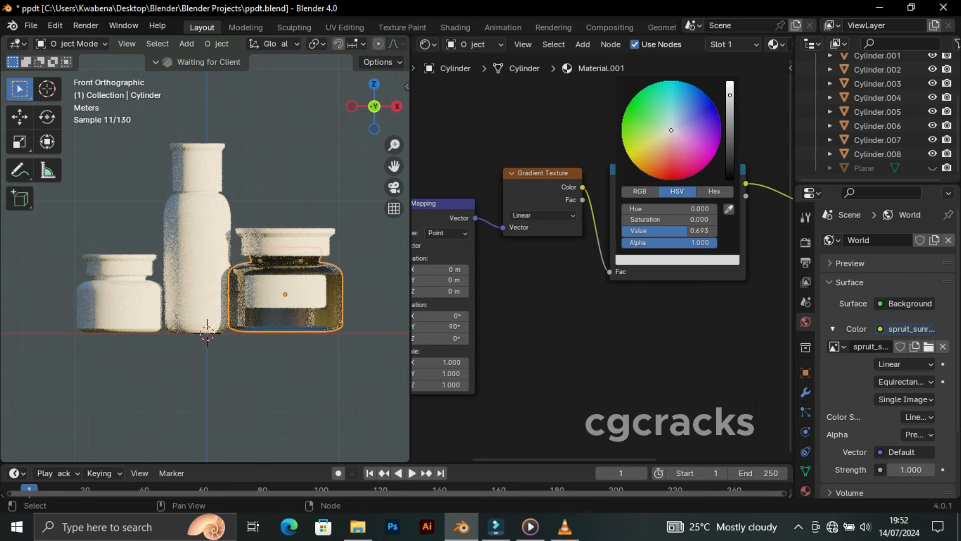
click(687, 120)
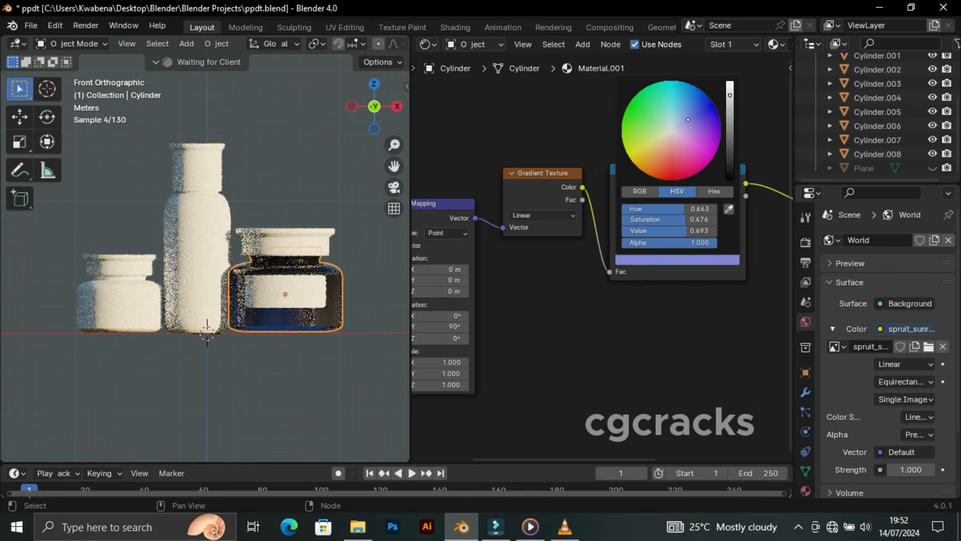
Try a dark blue, a teal and a dark reddish tint on the Color Ramp stop at 0.055
middle_drag(358, 346, 163, 328)
click(677, 260)
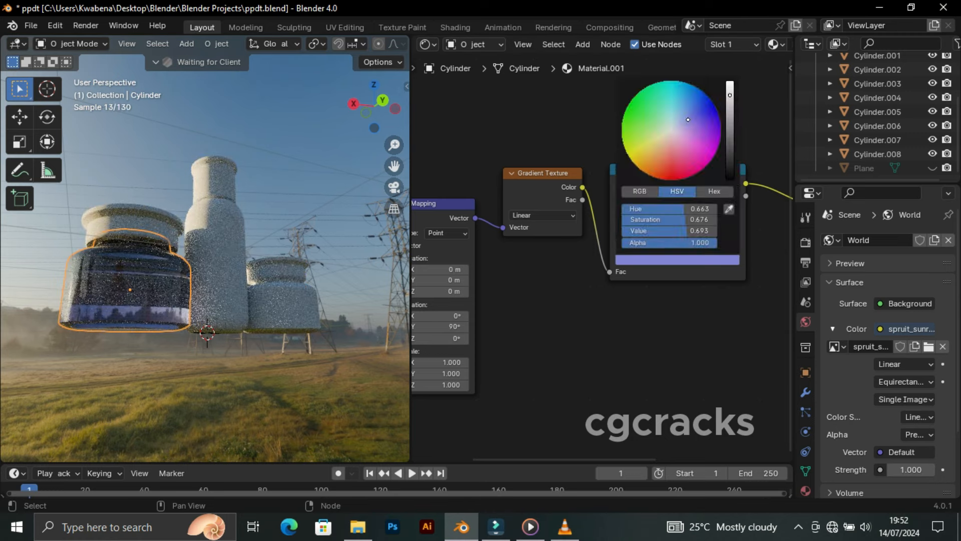
click(713, 108)
click(729, 133)
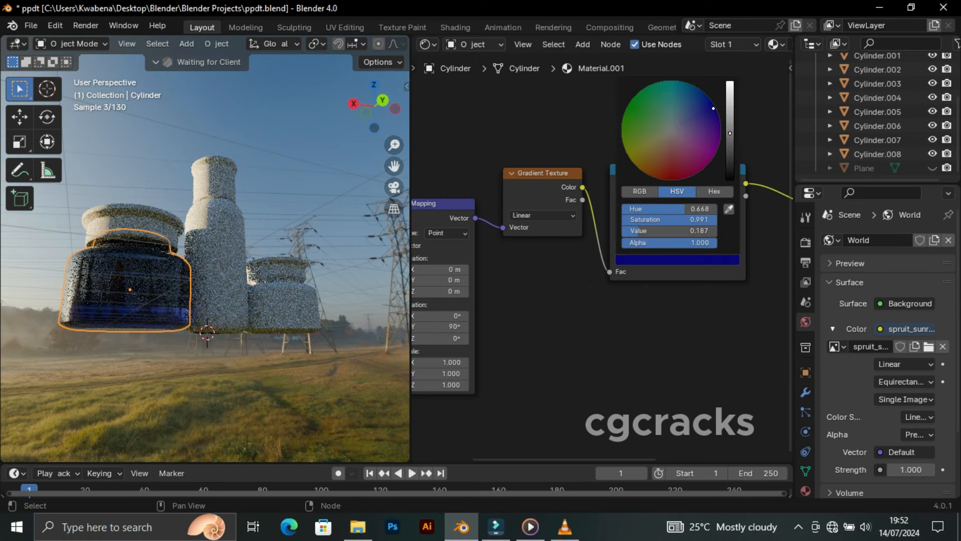
click(681, 97)
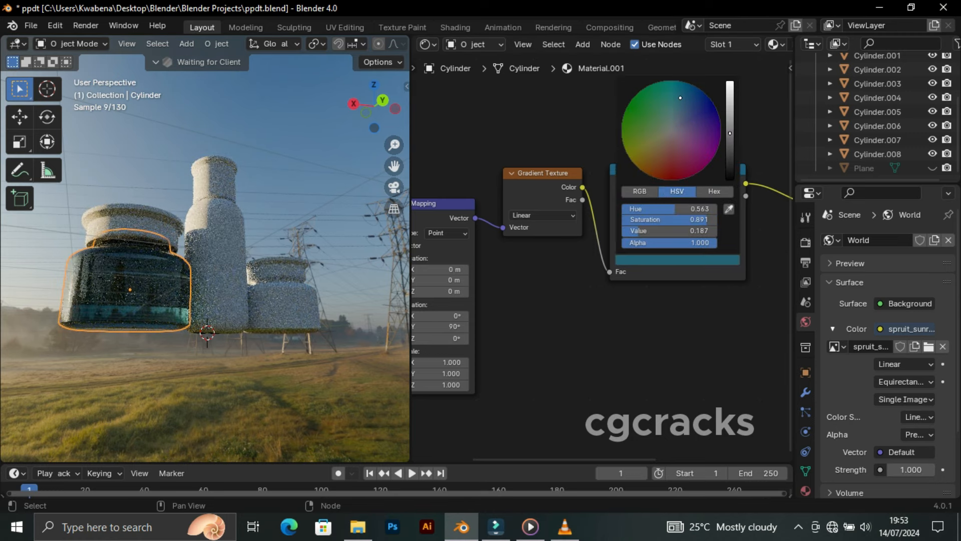
click(679, 151)
key(KP_1)
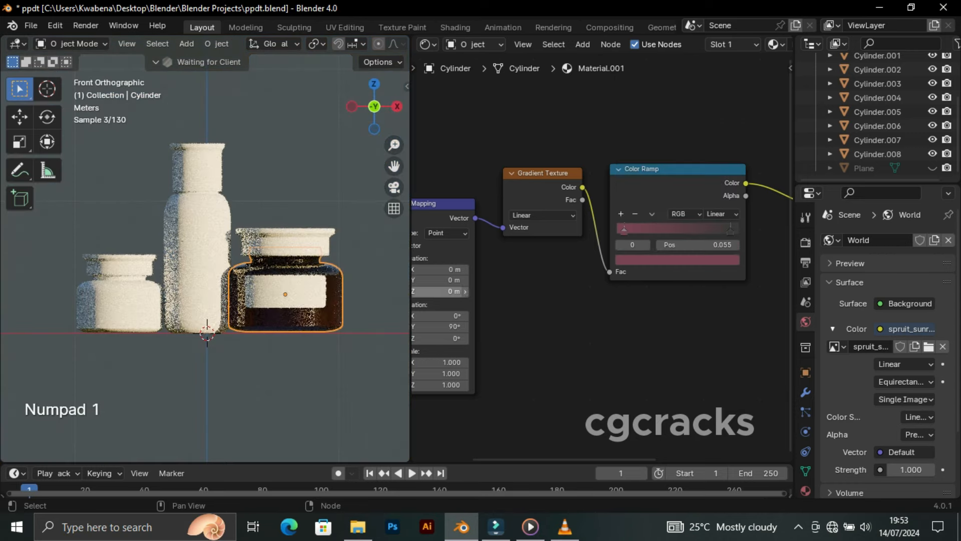
Set the Color Ramp stop at 0.941 to a neutral near-black
scroll(603, 257, down, 9)
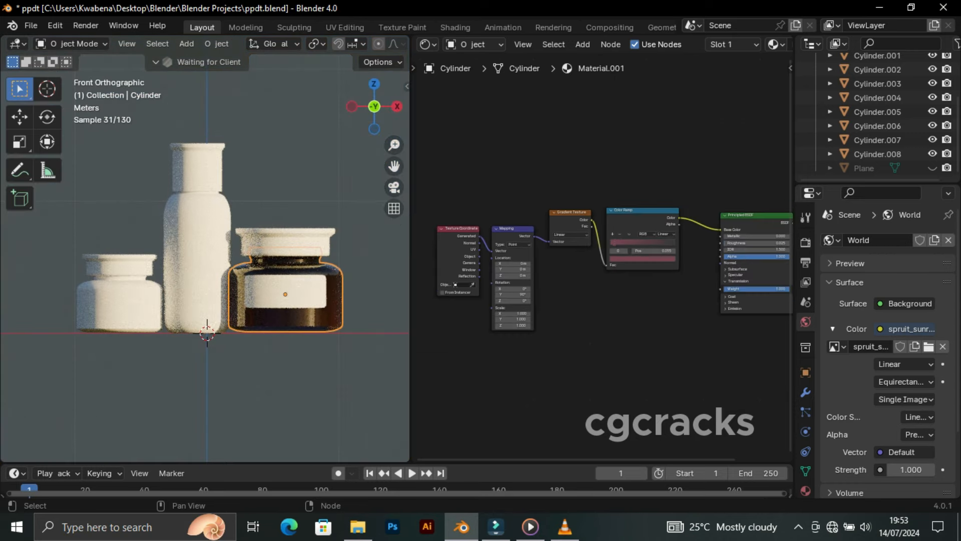
scroll(602, 256, up, 10)
click(752, 227)
click(691, 259)
click(684, 109)
click(752, 158)
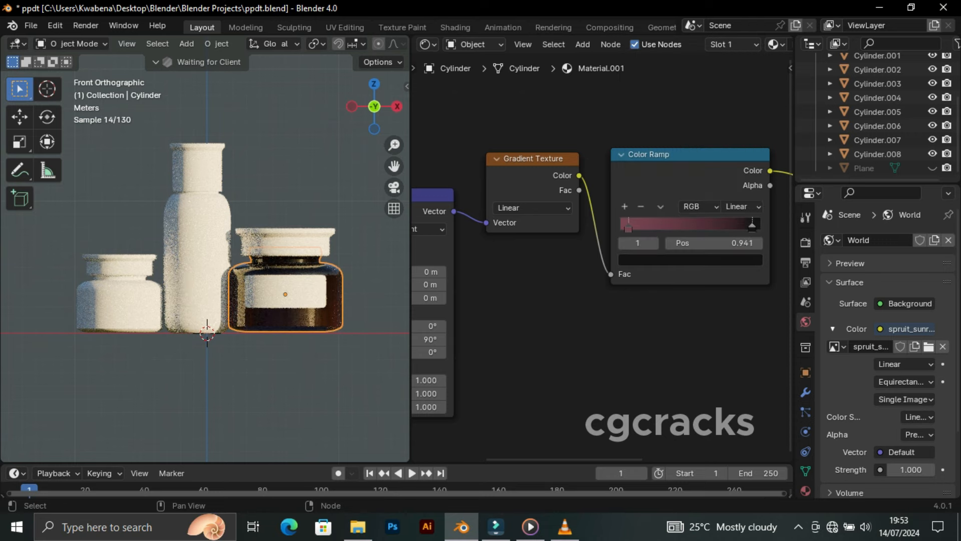
Recolor the Color Ramp's reddish stop a bright medium blue and move both stops out to the ends of the ramp
click(626, 227)
click(690, 259)
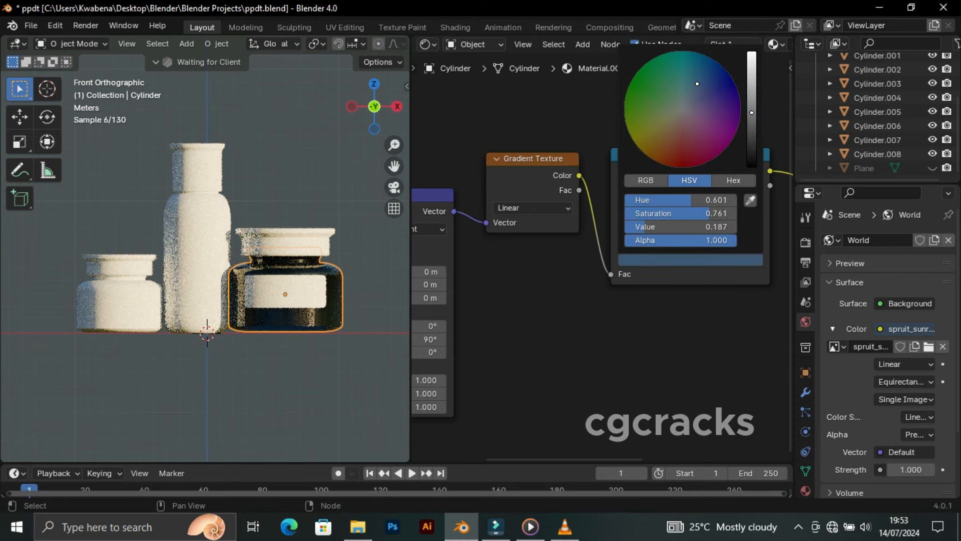
click(751, 75)
click(700, 77)
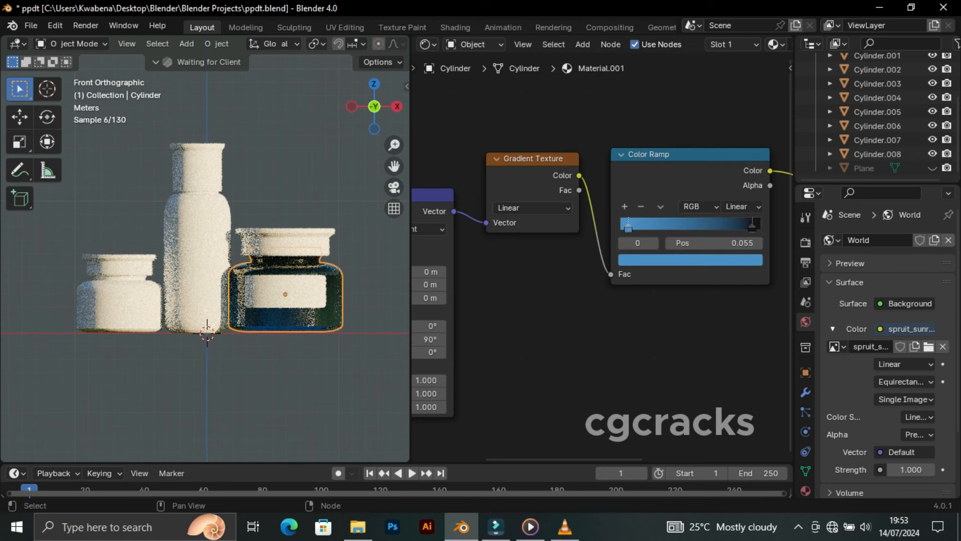
drag(690, 155, 689, 155)
drag(628, 234, 619, 228)
drag(752, 228, 761, 227)
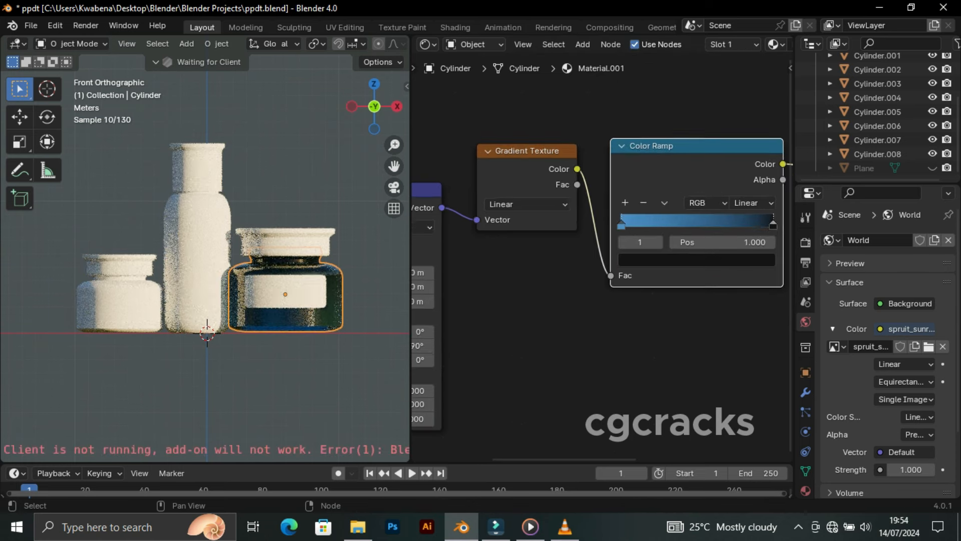
Assign the existing Material.001 to the tall bottle's body and to the small jar's body
scroll(603, 257, down, 5)
middle_drag(604, 257, 544, 224)
click(197, 235)
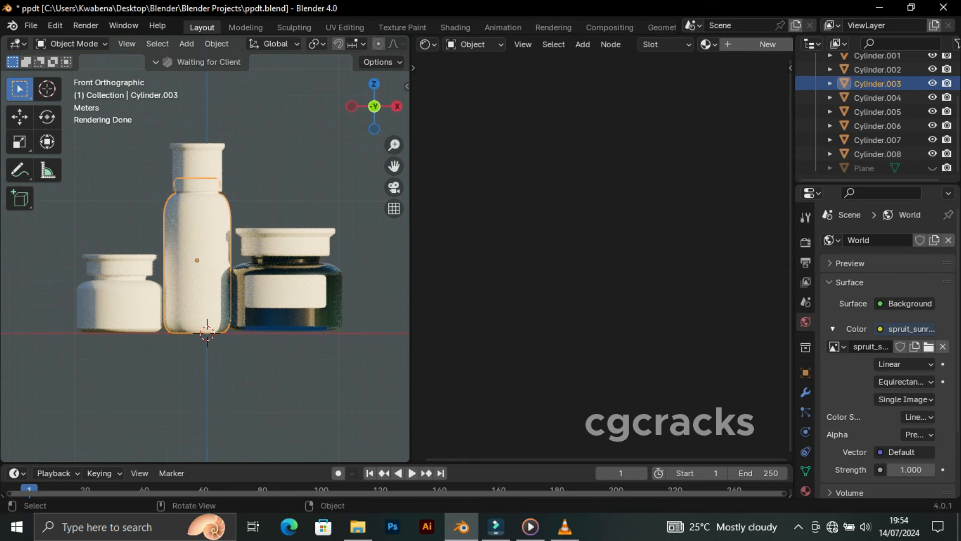
click(805, 490)
click(830, 300)
click(715, 334)
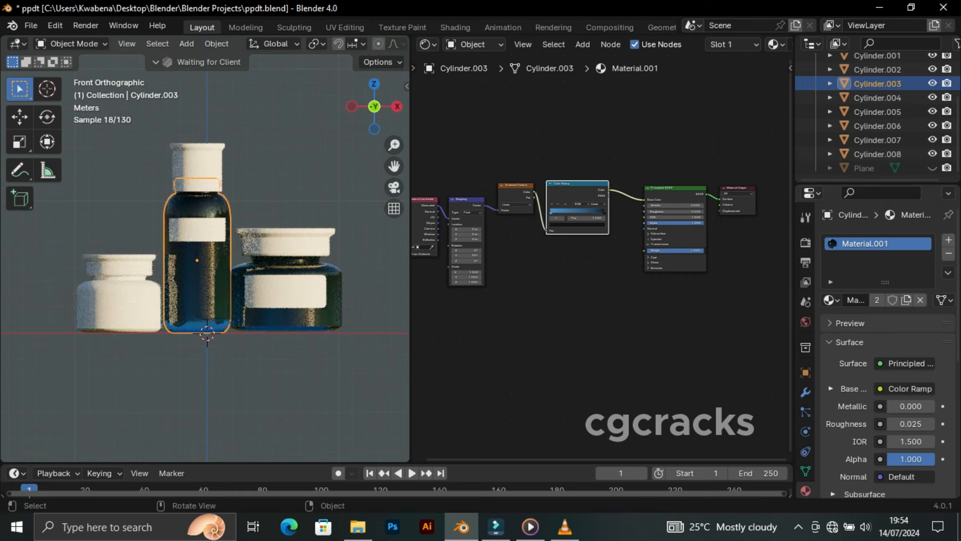
click(119, 295)
click(829, 299)
click(711, 333)
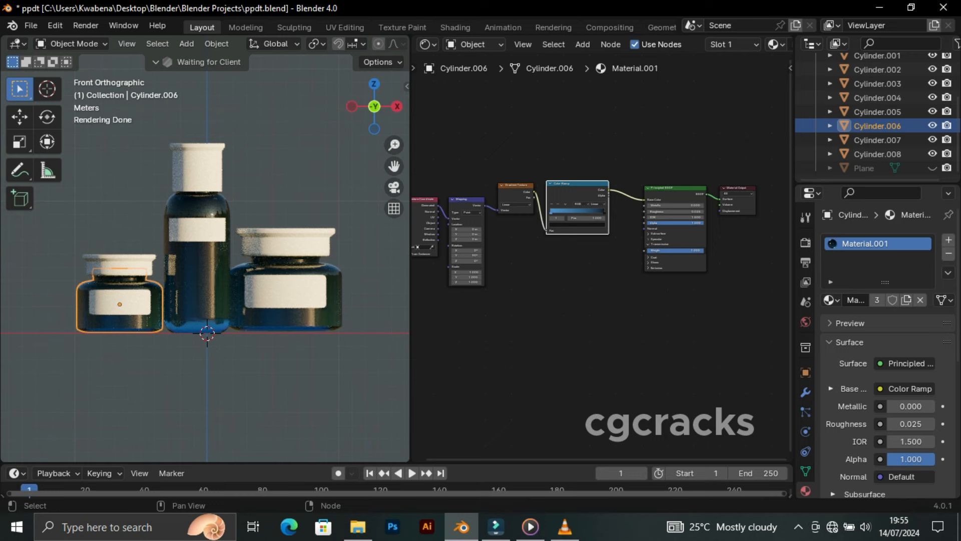
Copy all nodes of Material.001 and paste them into a new material on the large jar's label
drag(414, 136, 731, 289)
right_click(633, 194)
click(591, 195)
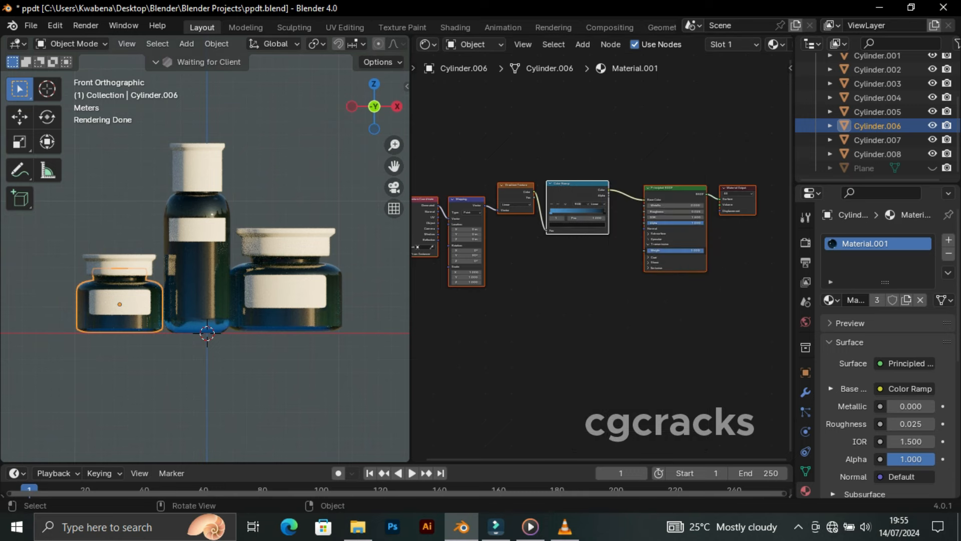
click(285, 293)
key(ctrl+v)
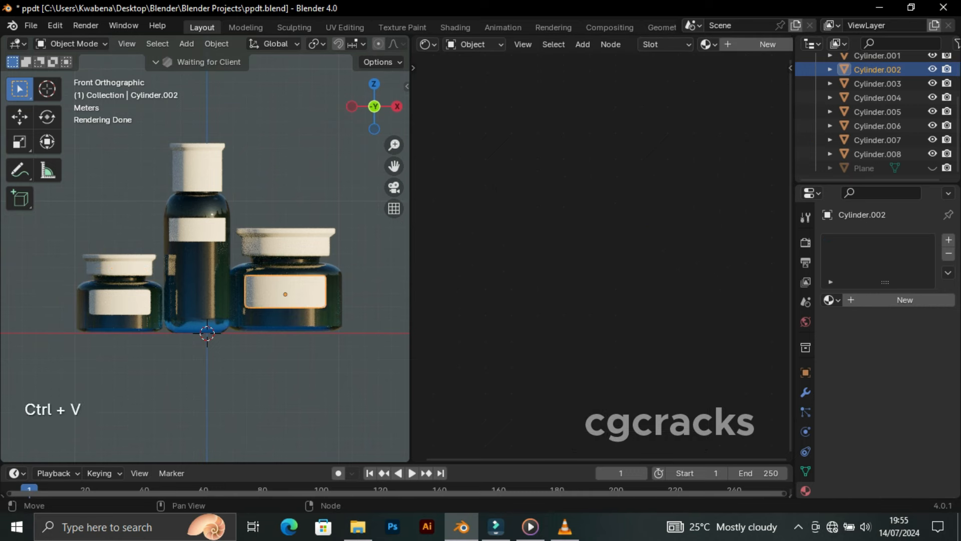
click(905, 300)
key(ctrl+v)
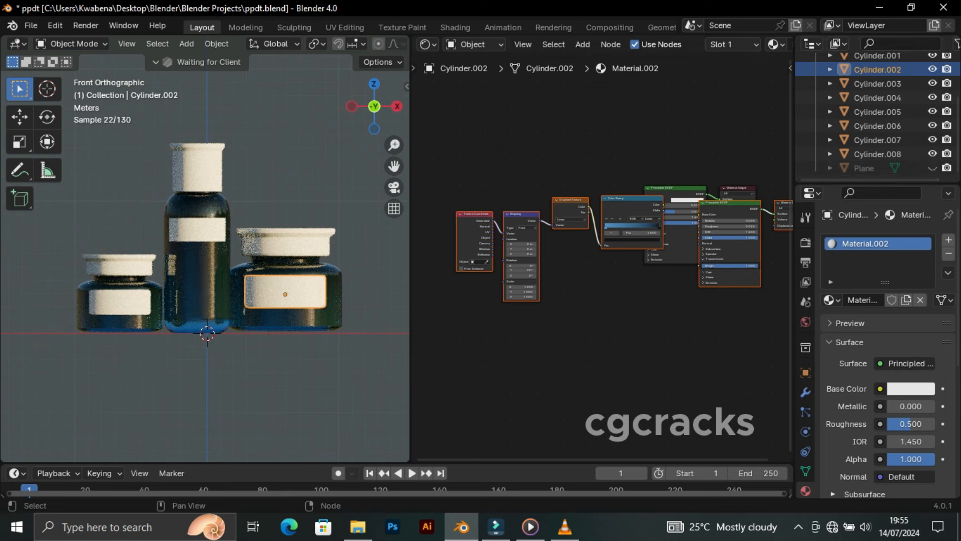
Place the pasted nodes clear of the default ones and delete the label material's original Principled BSDF and Material Output
key(g)
click(556, 328)
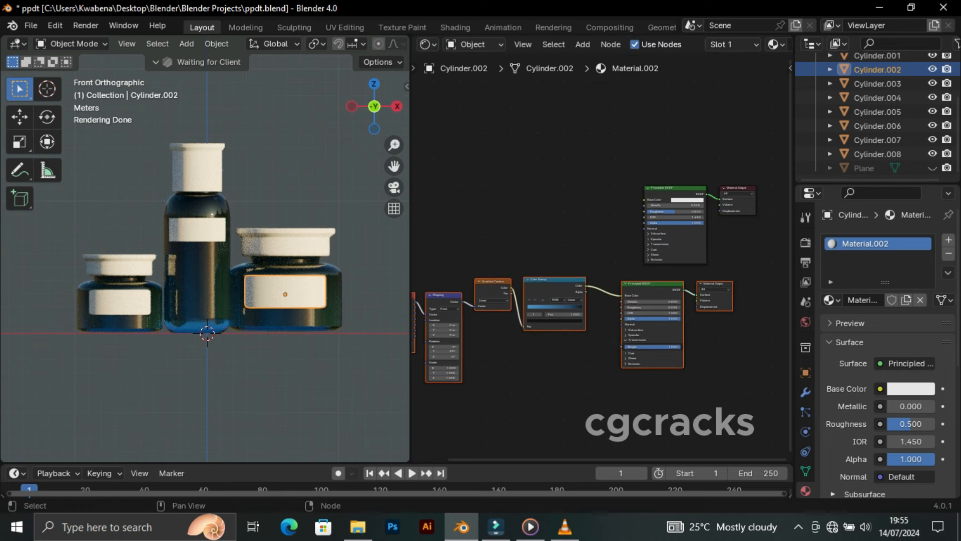
drag(626, 155, 756, 265)
key(Delete)
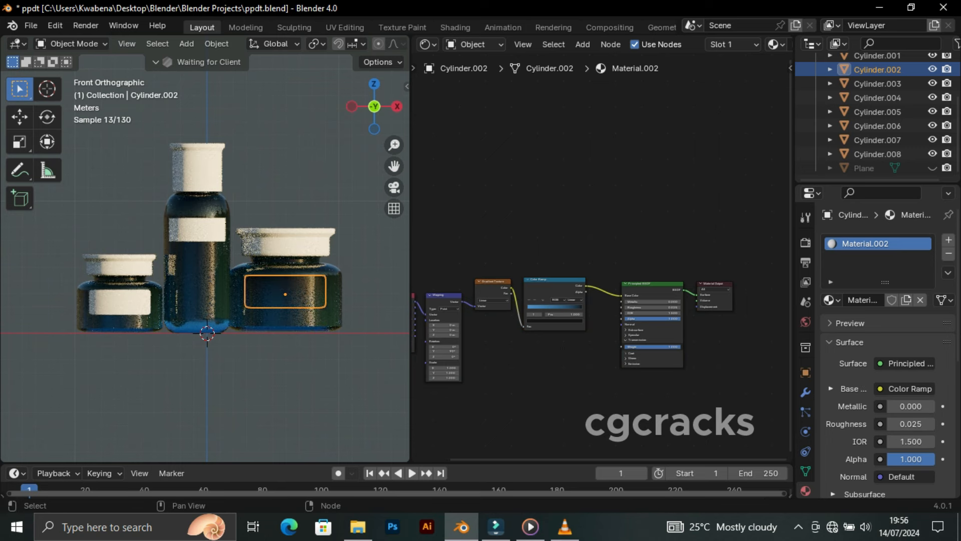
Move the Material Output farther away and insert a Mix Shader on the link from the Principled BSDF
middle_drag(726, 386, 601, 324)
scroll(603, 262, up, 2)
scroll(601, 258, up, 1)
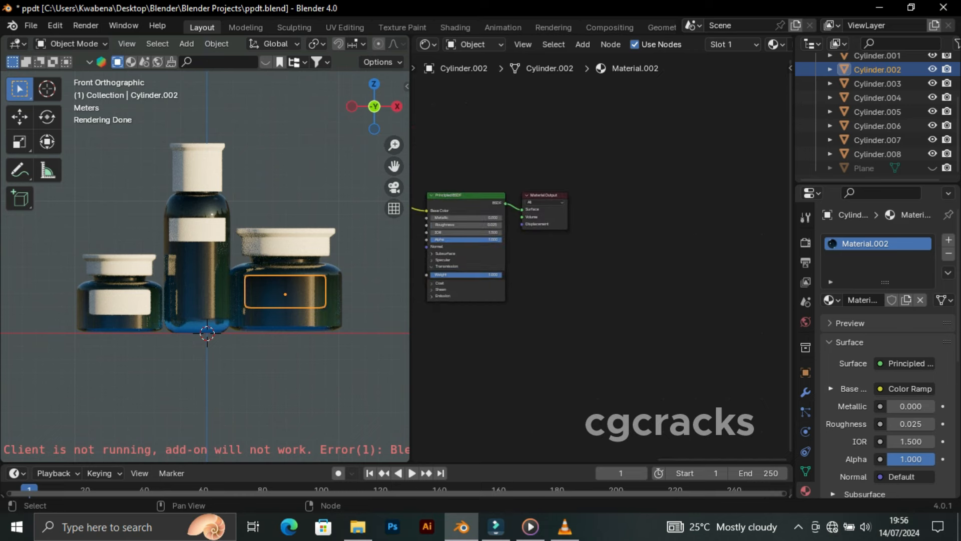
drag(546, 196, 676, 217)
mouse_move(741, 459)
mouse_down()
mouse_move(626, 459)
mouse_move(730, 458)
mouse_up()
scroll(609, 255, up, 7)
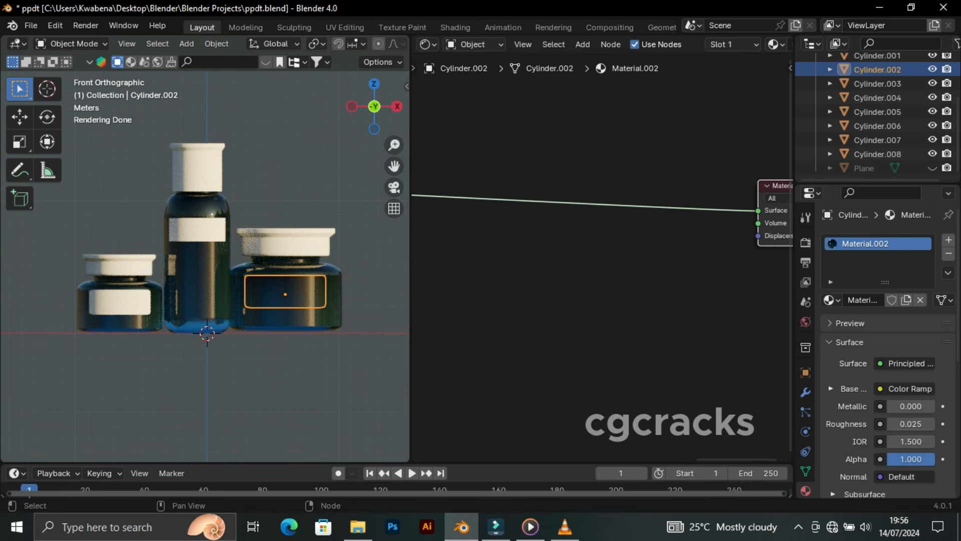
key(shift+a)
click(545, 275)
click(601, 354)
click(593, 180)
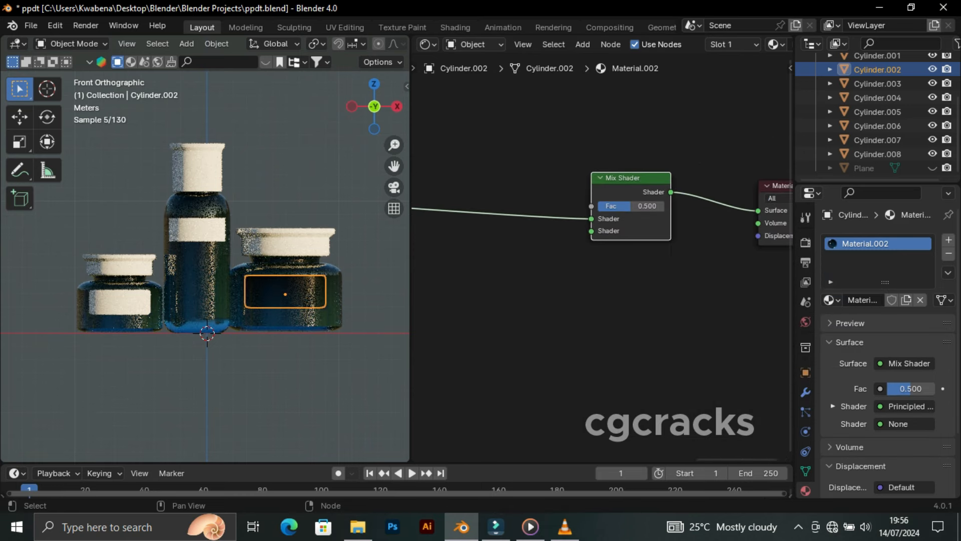
Add a Glossy BSDF above the shader link and connect its BSDF output to the Mix Shader's second Shader input
middle_drag(471, 312, 601, 306)
key(shift+a)
click(591, 306)
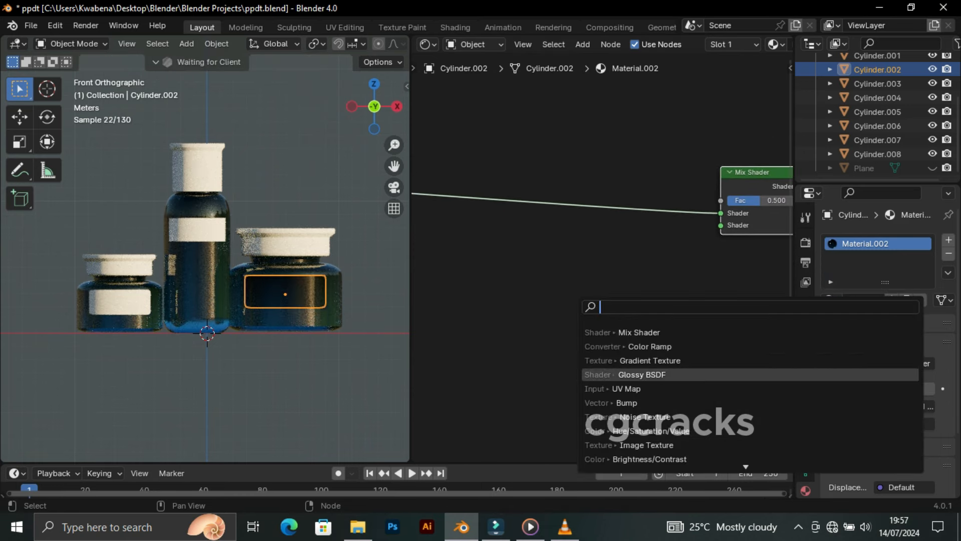
click(646, 374)
click(592, 288)
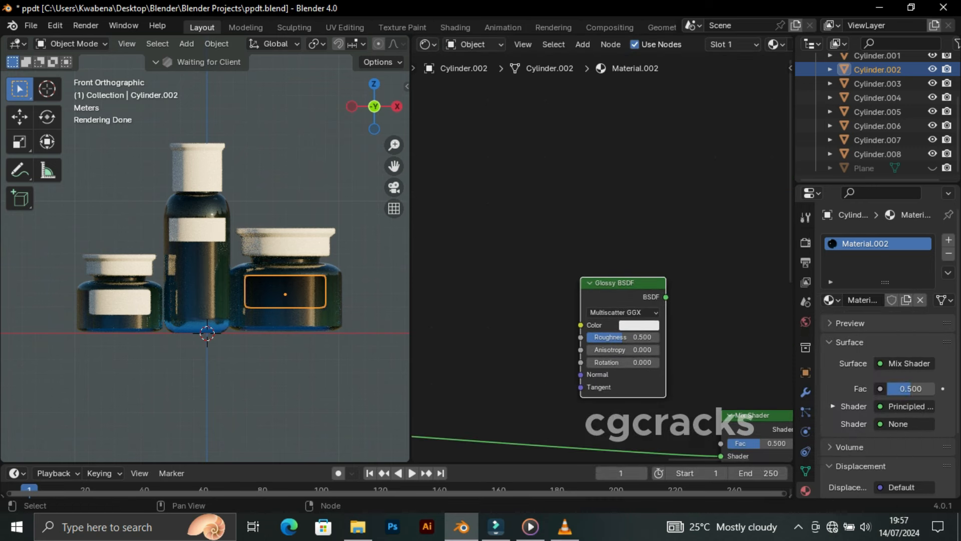
scroll(607, 254, up, 1)
scroll(606, 254, down, 4)
scroll(606, 254, up, 7)
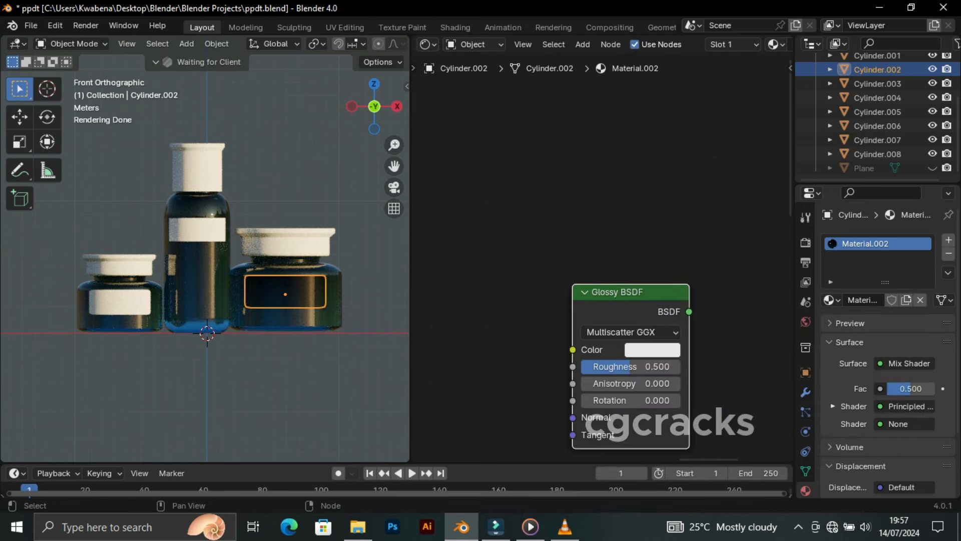
scroll(607, 254, down, 3)
middle_drag(606, 254, 606, 89)
drag(670, 135, 730, 319)
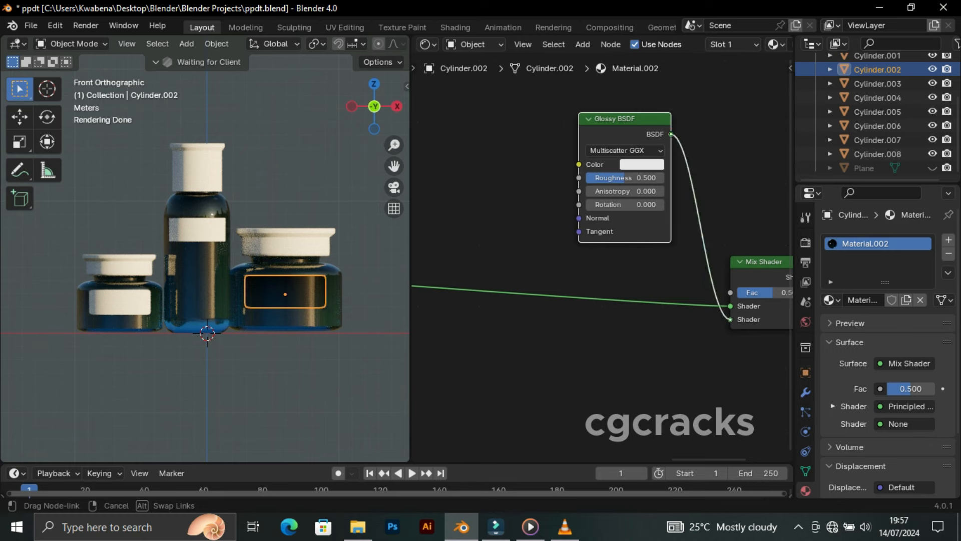
Add a UV Map node between the Principled BSDF and the Glossy BSDF, above the shader link
drag(709, 458, 624, 458)
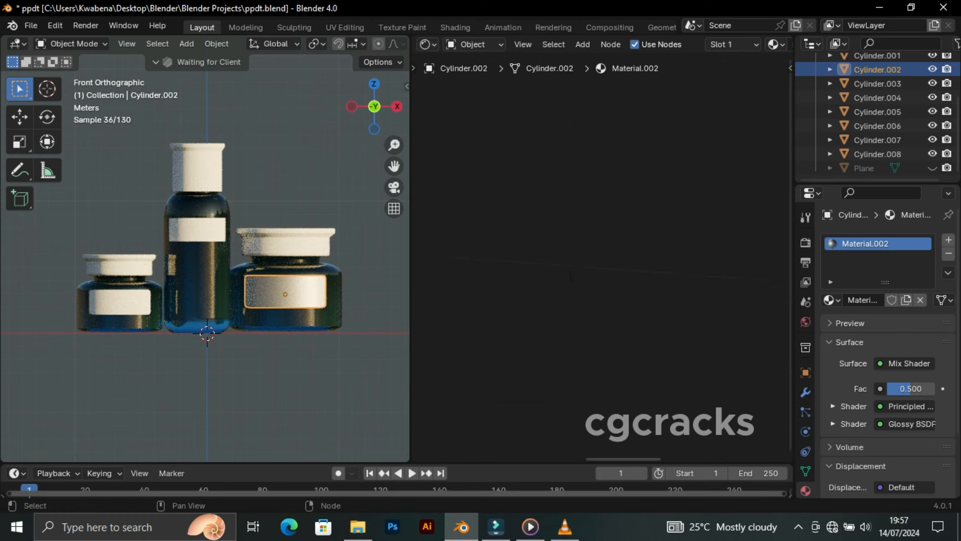
scroll(601, 250, down, 6)
key(shift+a)
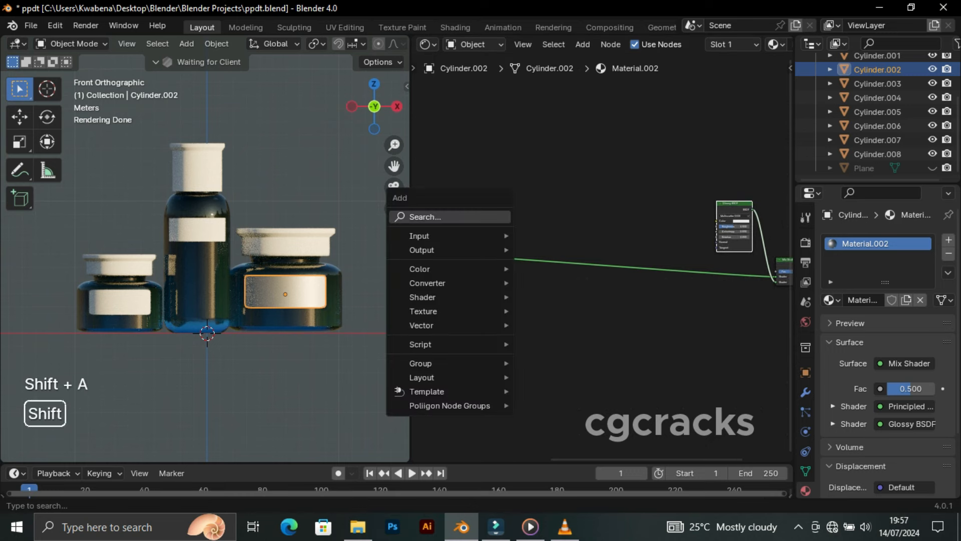
click(480, 217)
click(624, 299)
click(490, 206)
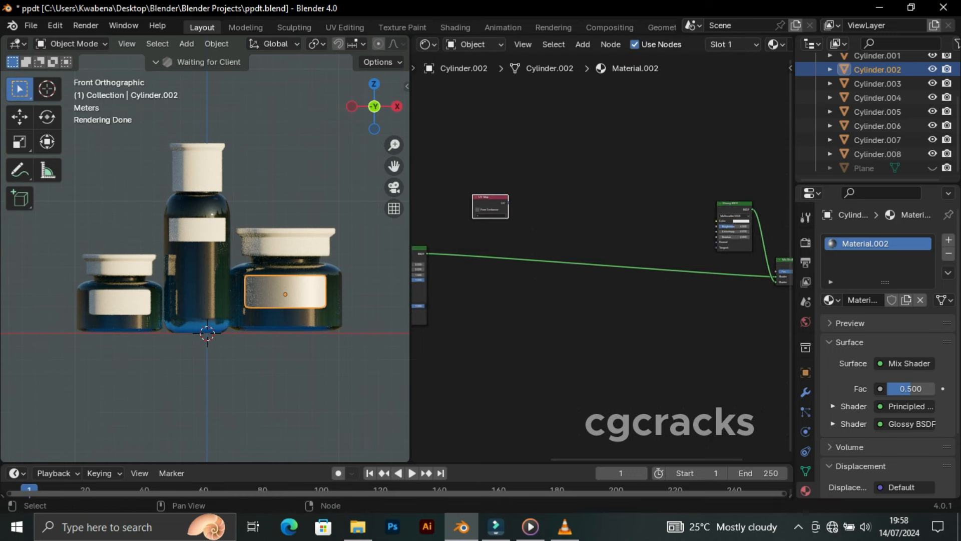
Add a second UV map to the label and place the 5.png image texture between the UV Map and Glossy BSDF nodes
click(805, 471)
click(849, 454)
key(alt+Tab)
click(467, 159)
drag(464, 167, 611, 236)
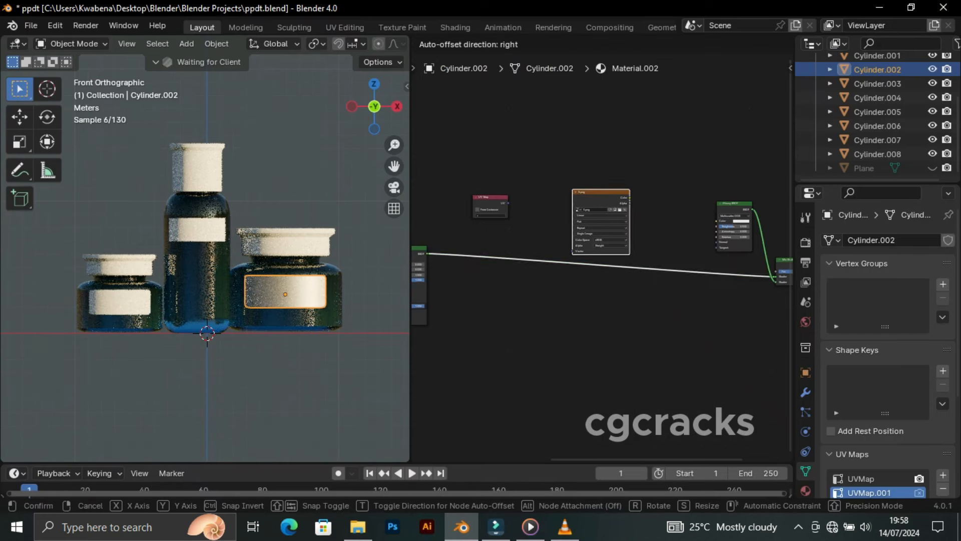
click(601, 223)
Set the UV Map node to UVMap.001 and connect its UV output to the 5.png texture's Vector input
scroll(583, 299, up, 3)
click(423, 185)
click(429, 207)
drag(440, 164, 565, 215)
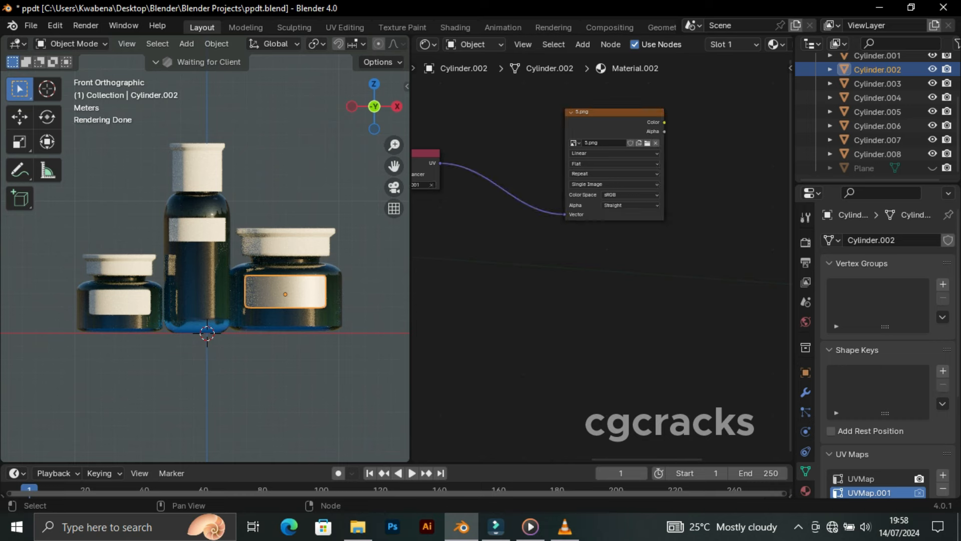
Connect the 5.png texture's Color to the Glossy BSDF Color and its Alpha to the Mix Shader's Fac
middle_drag(646, 250, 458, 285)
drag(476, 157, 611, 229)
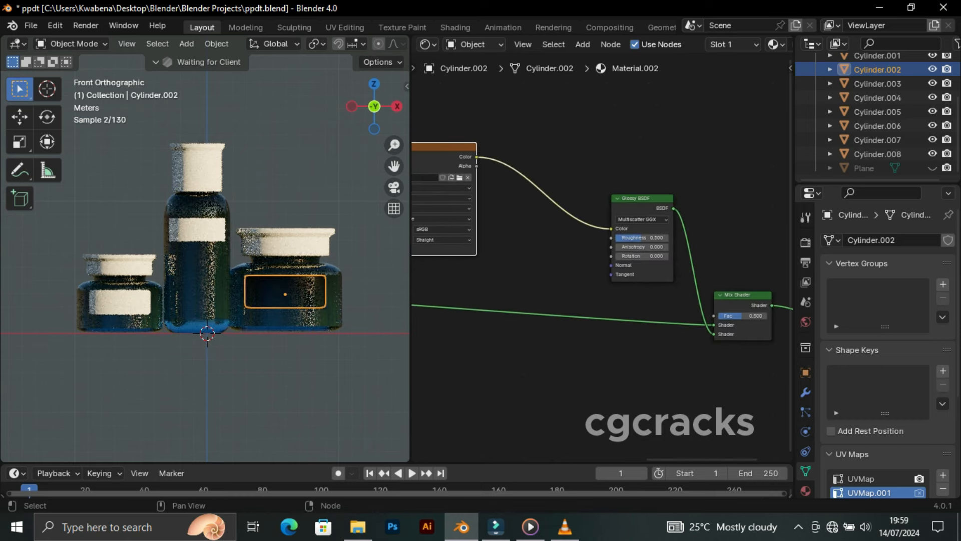
drag(476, 166, 714, 316)
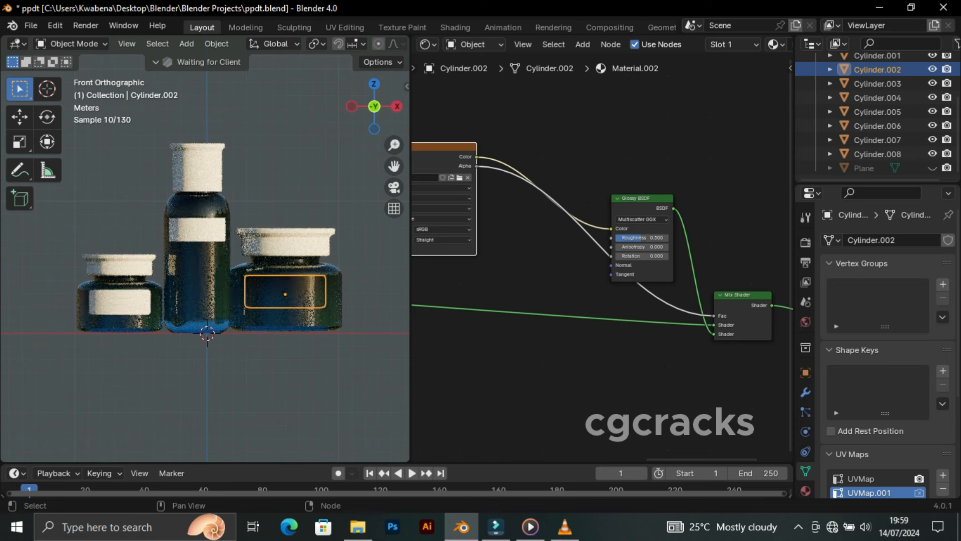
scroll(788, 239, down, 5)
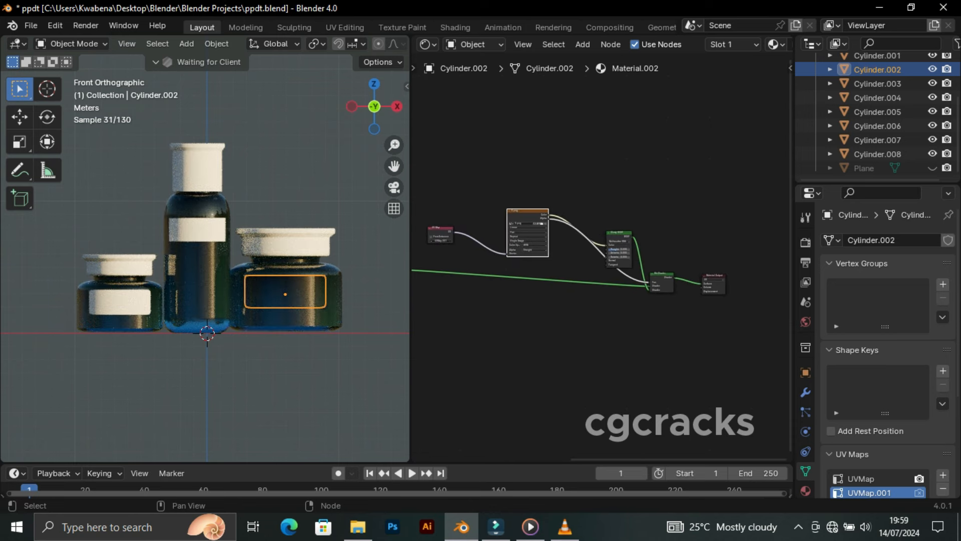
middle_drag(505, 276, 688, 239)
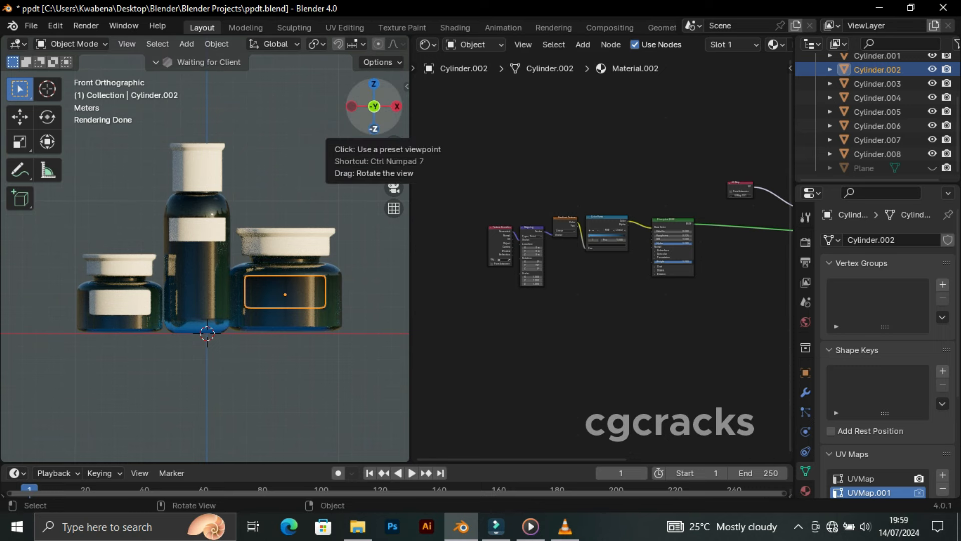
Open the large jar label's mesh in Edit Mode with the UV Editor and fit all its UVs around the OPAL ESSENCE text
click(424, 45)
click(453, 98)
click(70, 43)
click(65, 75)
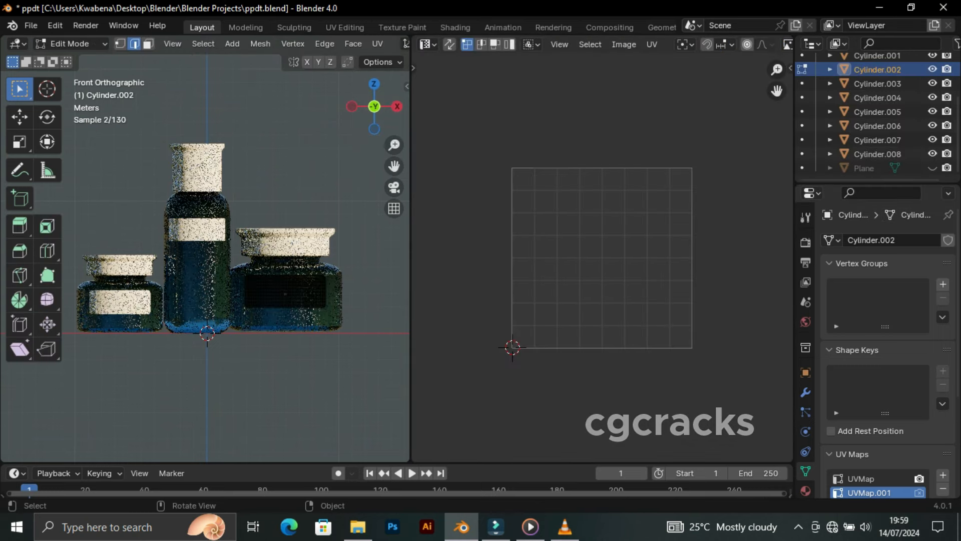
key(a)
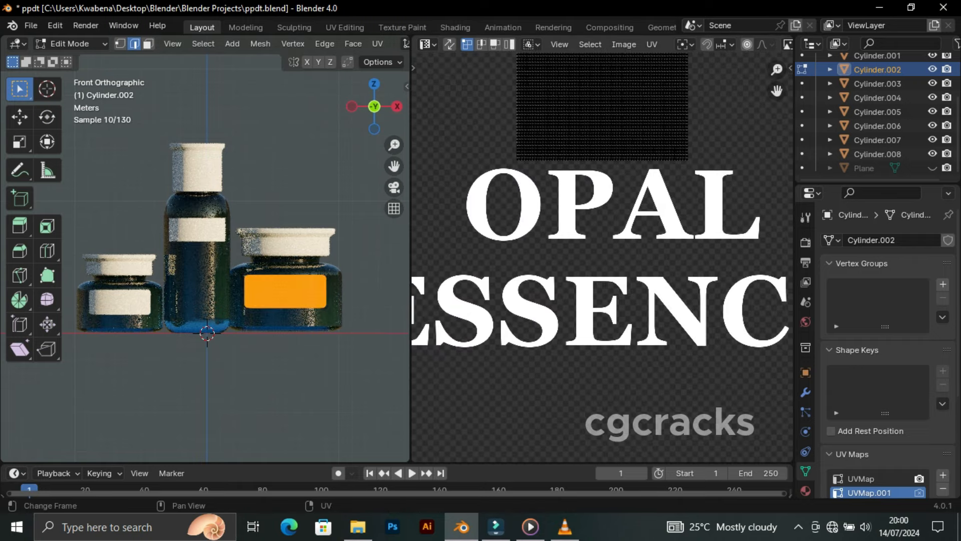
scroll(601, 251, down, 3)
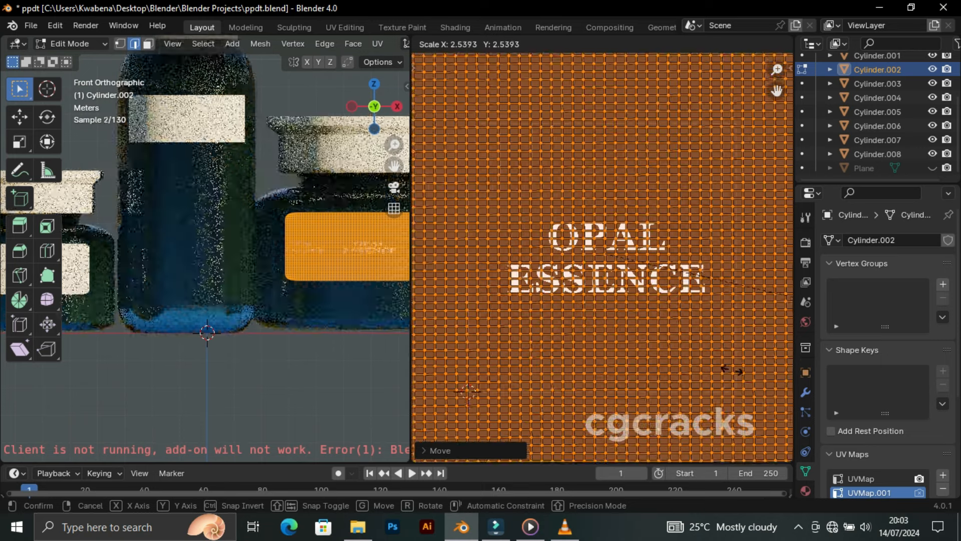
key(Escape)
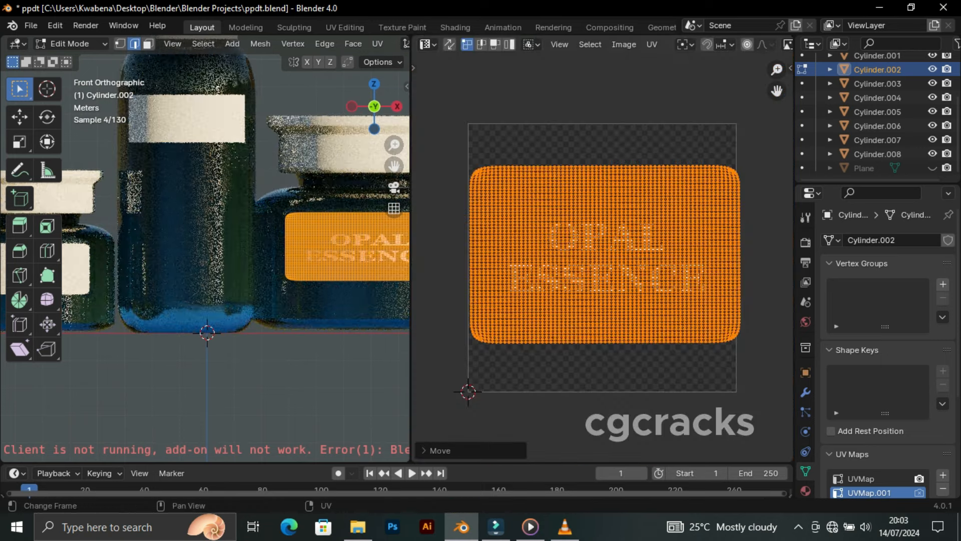
Switch the UV Editor back to the Shader Editor and return the large jar's label to Object Mode
click(427, 44)
click(458, 175)
click(70, 44)
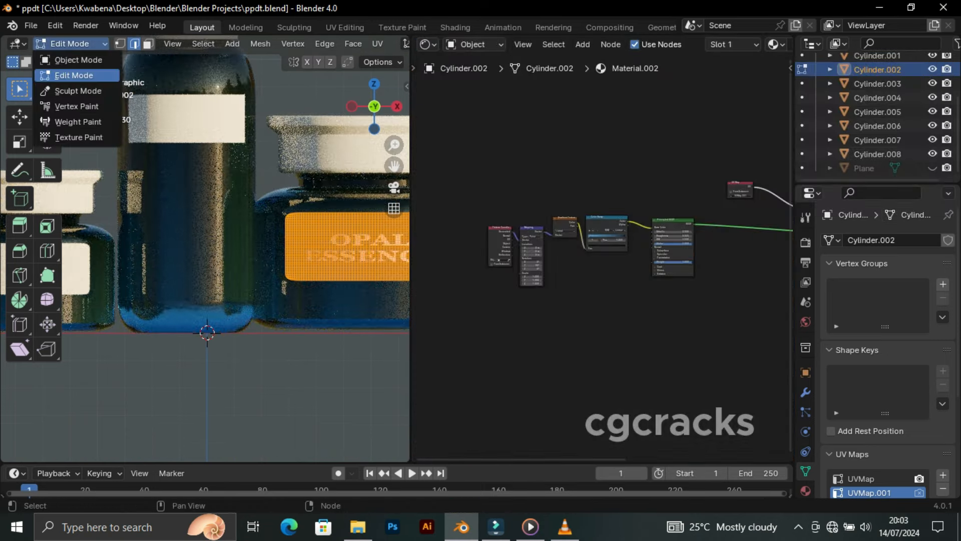
click(76, 60)
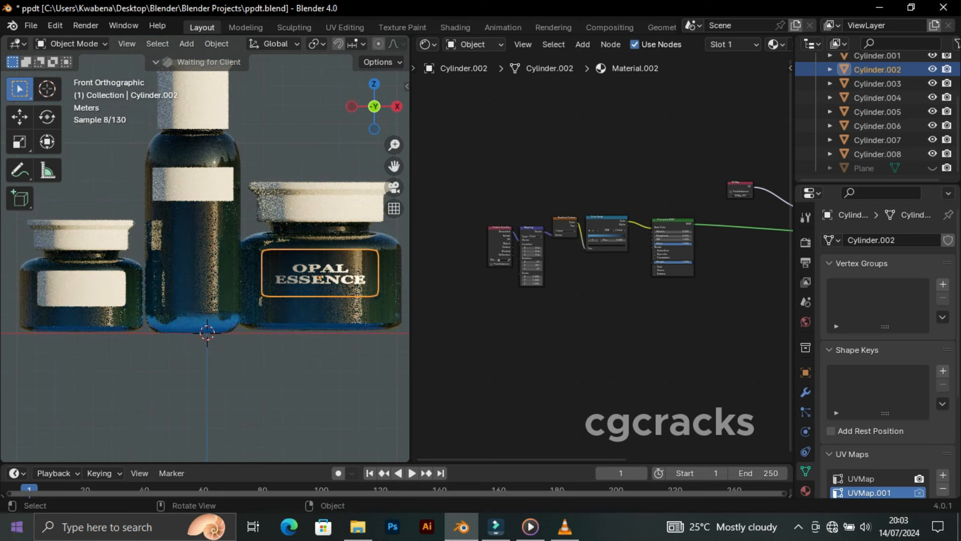
Select and copy all nodes of the large jar's label material
middle_drag(726, 270, 532, 251)
scroll(603, 258, down, 3)
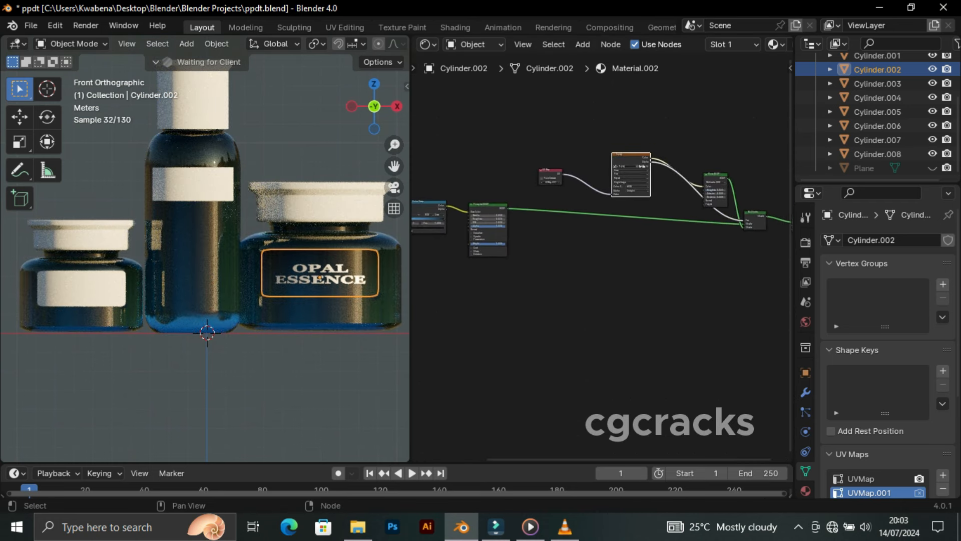
drag(422, 173, 745, 281)
right_click(521, 186)
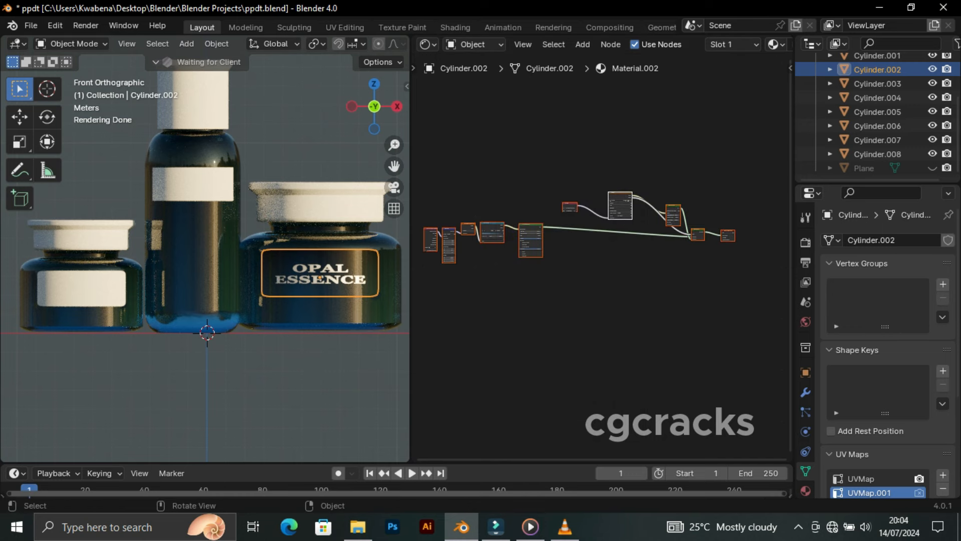
Shade the viewport in Material Preview and create a new material for the tall bottle's label
click(200, 184)
key(z)
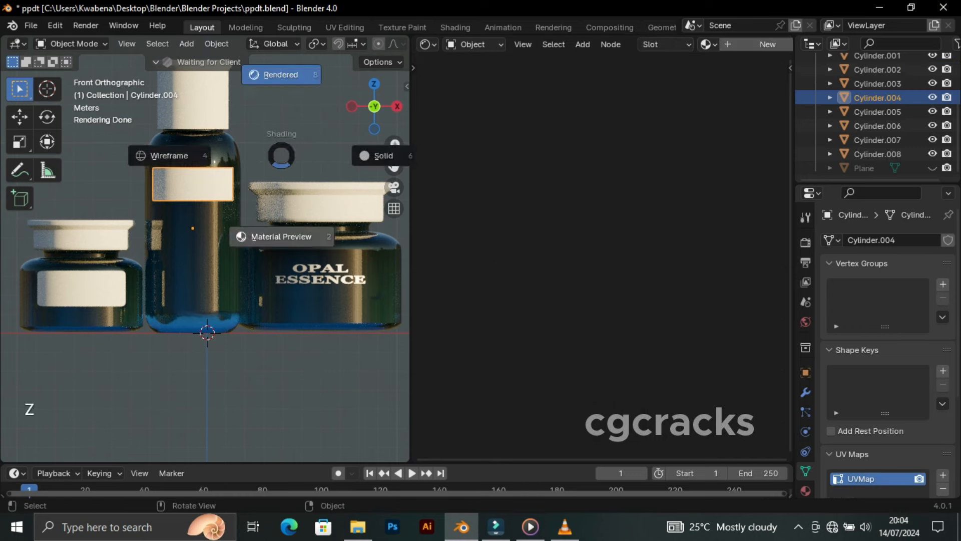
click(281, 236)
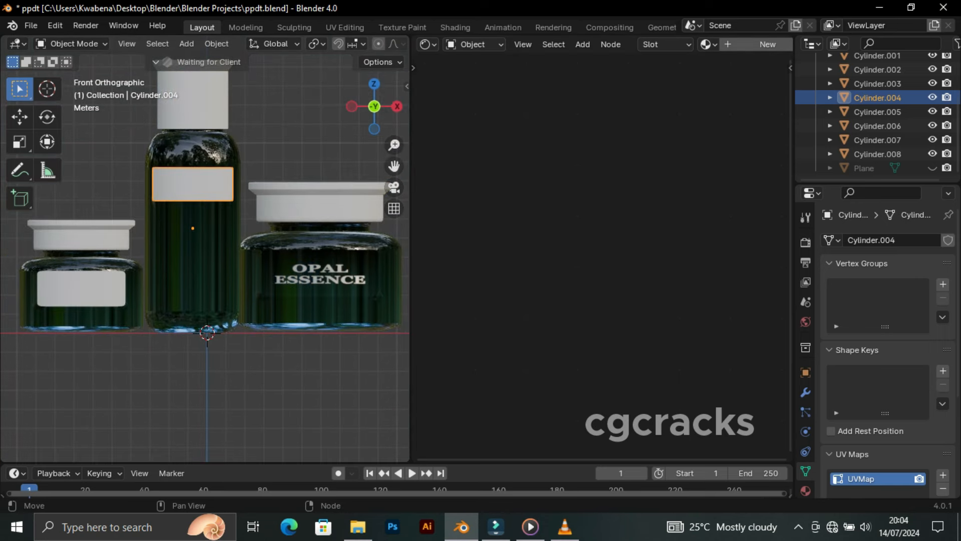
click(805, 491)
click(761, 44)
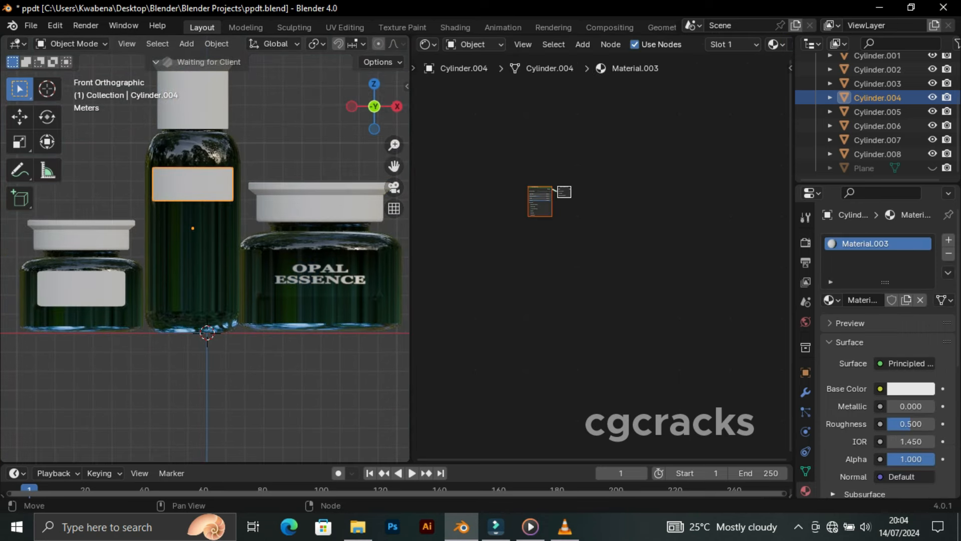
Paste the copied label nodes into the bottle label's material and delete its default Principled BSDF and Material Output
scroll(607, 262, up, 2)
middle_drag(607, 263, 708, 306)
click(709, 306)
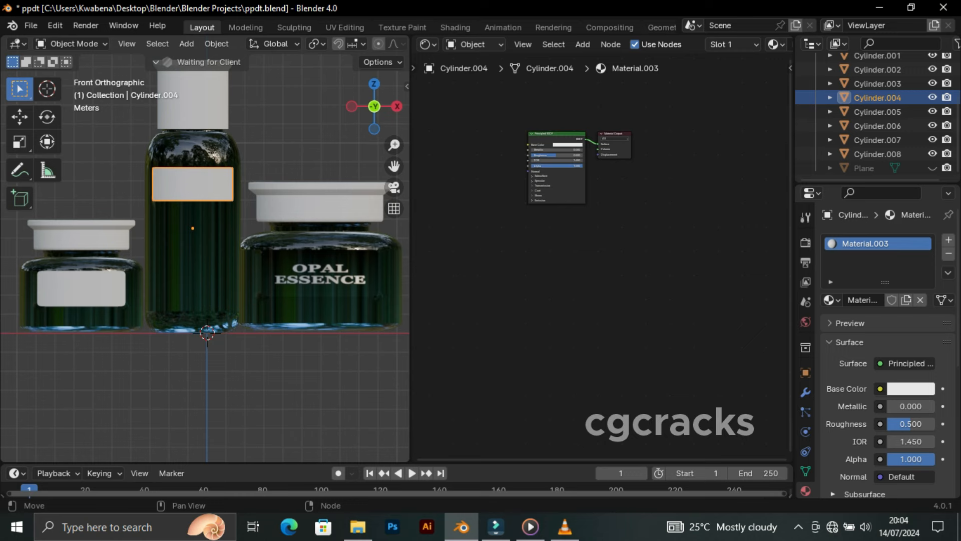
key(ctrl+v)
drag(495, 104, 645, 169)
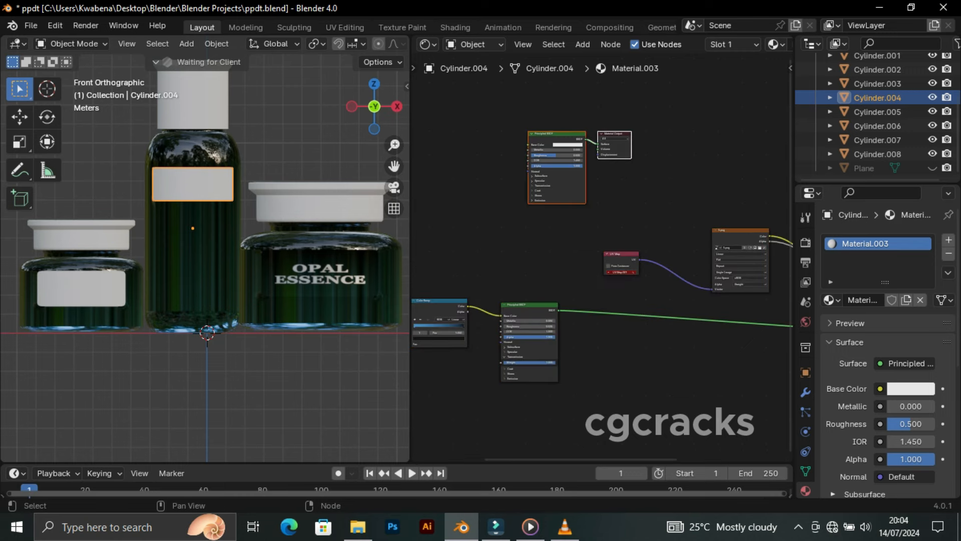
key(Delete)
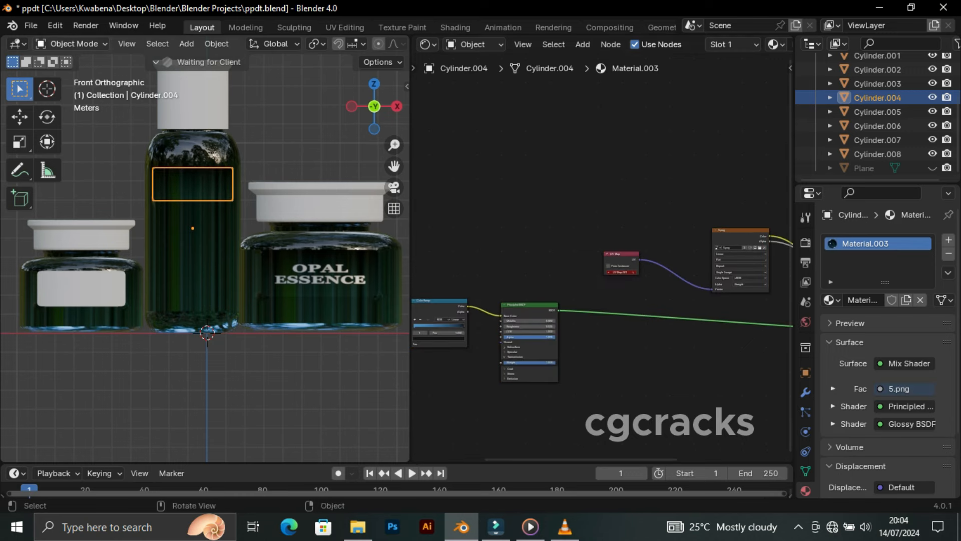
Open the tall bottle label's mesh in Edit Mode with the UV Editor and select all of it
click(72, 43)
click(70, 75)
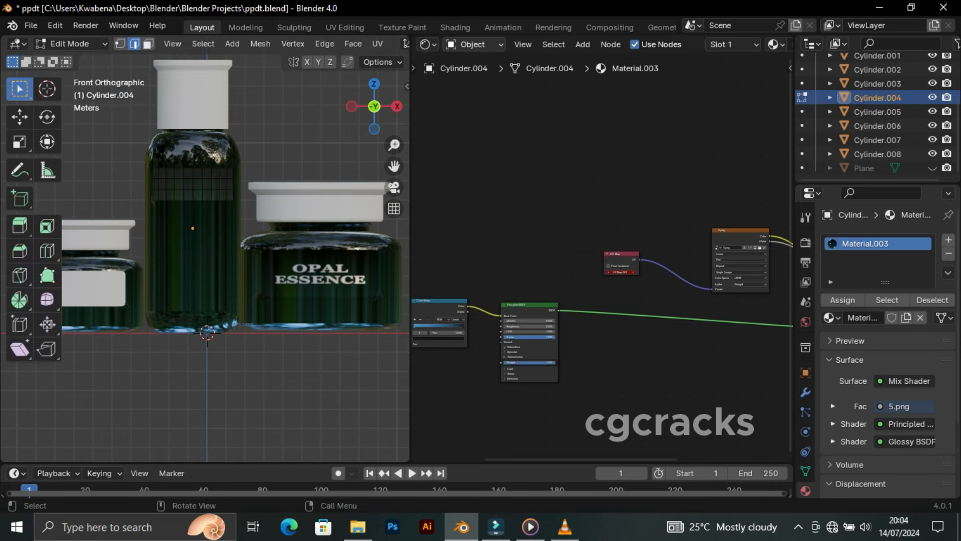
click(427, 44)
click(441, 113)
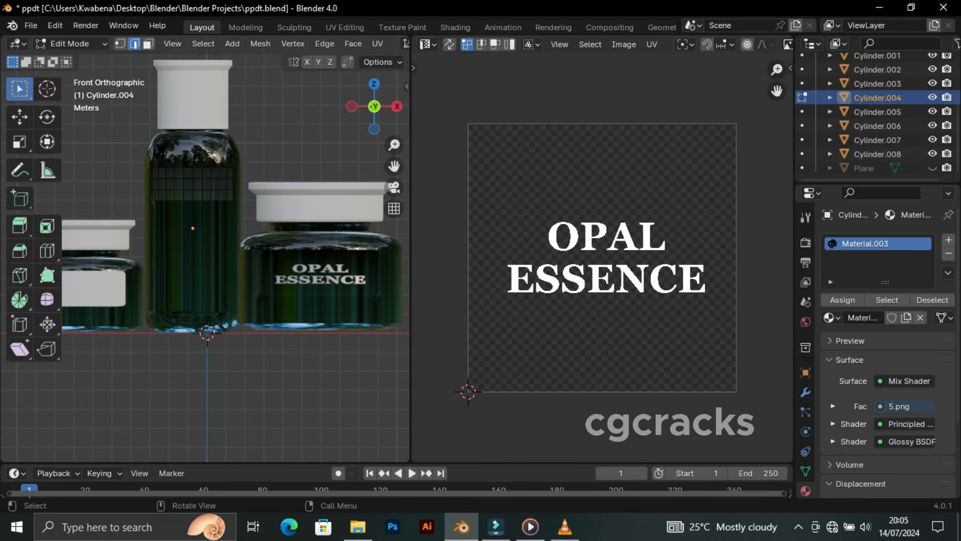
key(a)
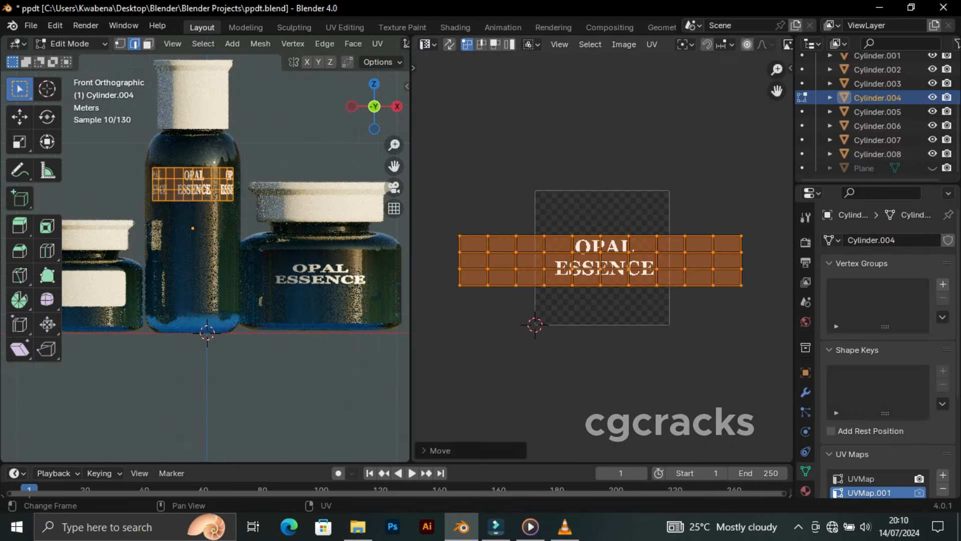
key(s)
key(y)
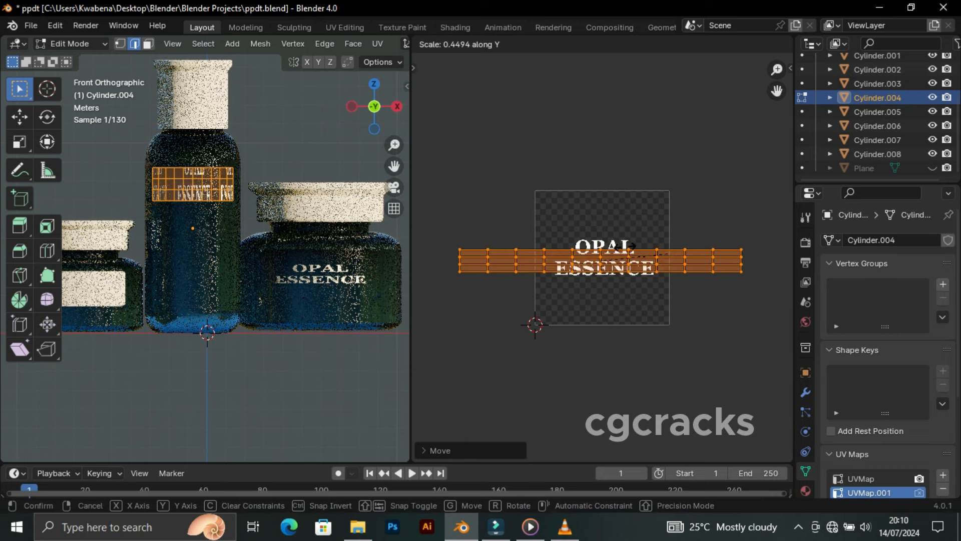
right_click(613, 263)
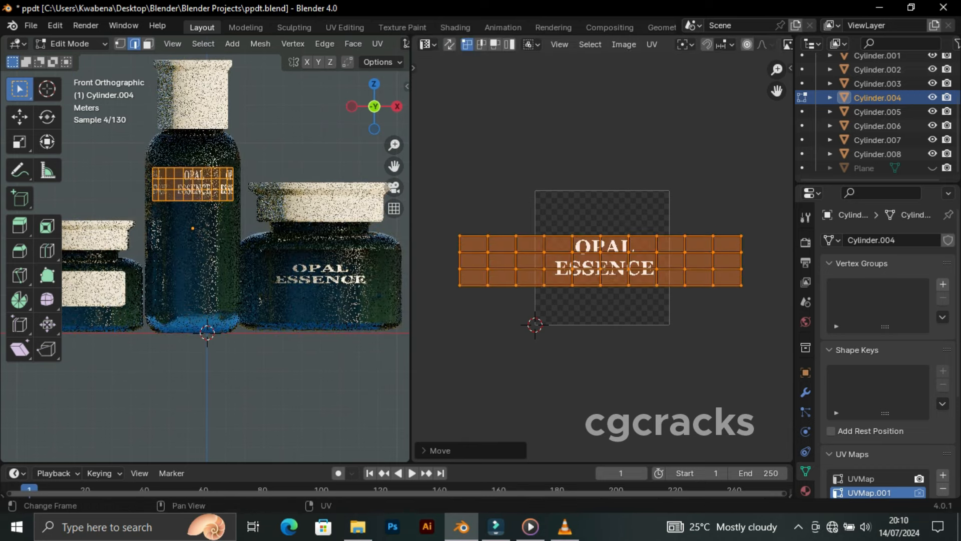
Scale the bottle label's UVs along X by about 0.45 to fit the width of the OPAL ESSENCE image
key(s)
key(x)
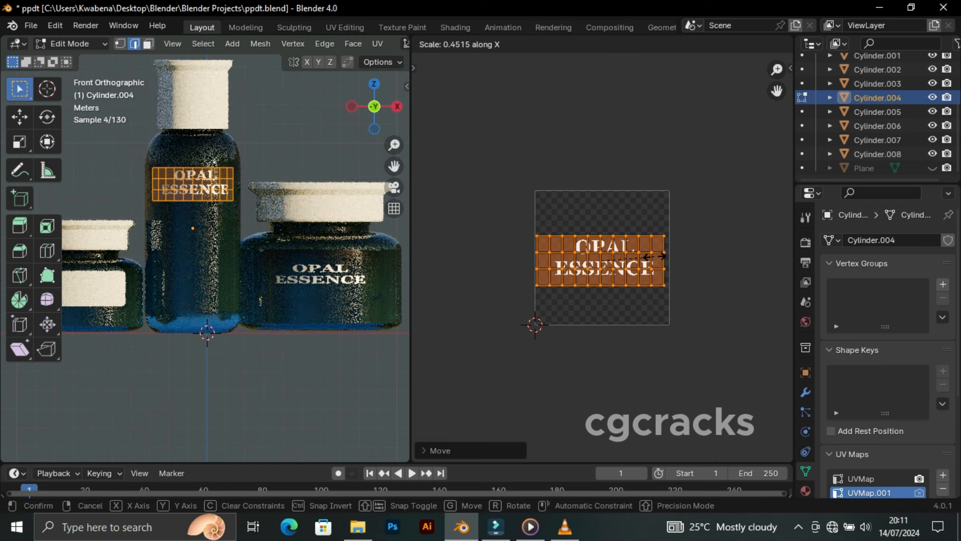
click(655, 256)
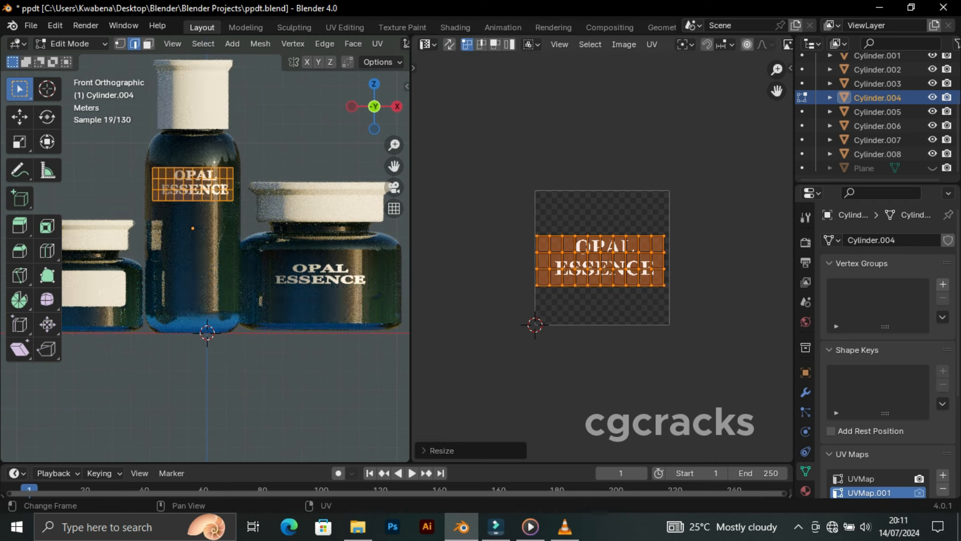
Deselect the bottle label's UVs and mesh, and return to Object Mode
key(alt+a)
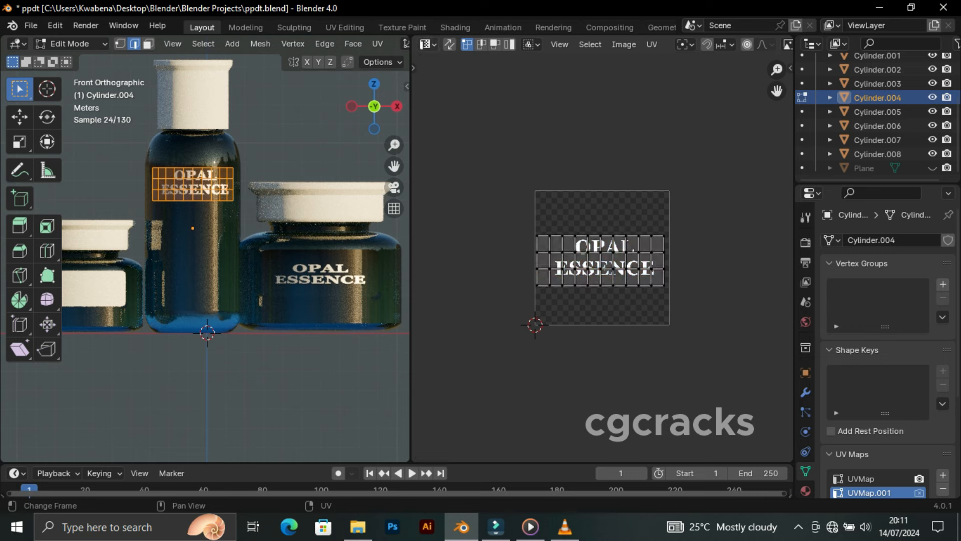
click(71, 44)
key(alt+a)
click(71, 44)
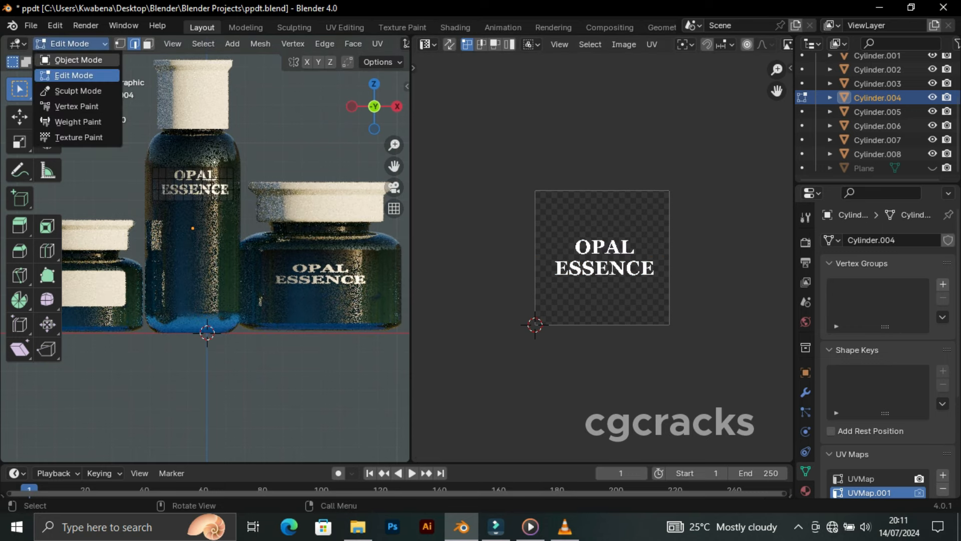
click(75, 59)
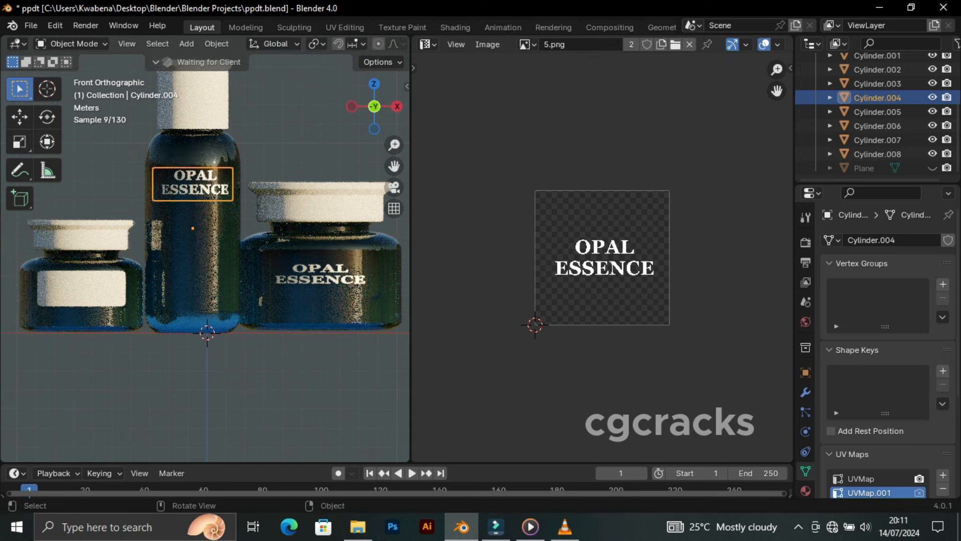
Select the small jar's label, bring back the Shader Editor and add a second UV map to the label
click(85, 289)
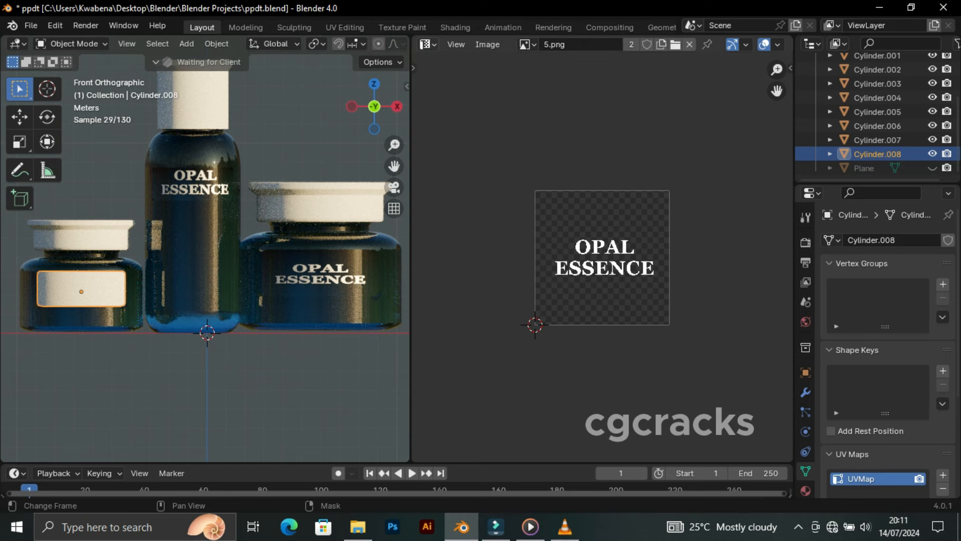
click(427, 44)
click(464, 176)
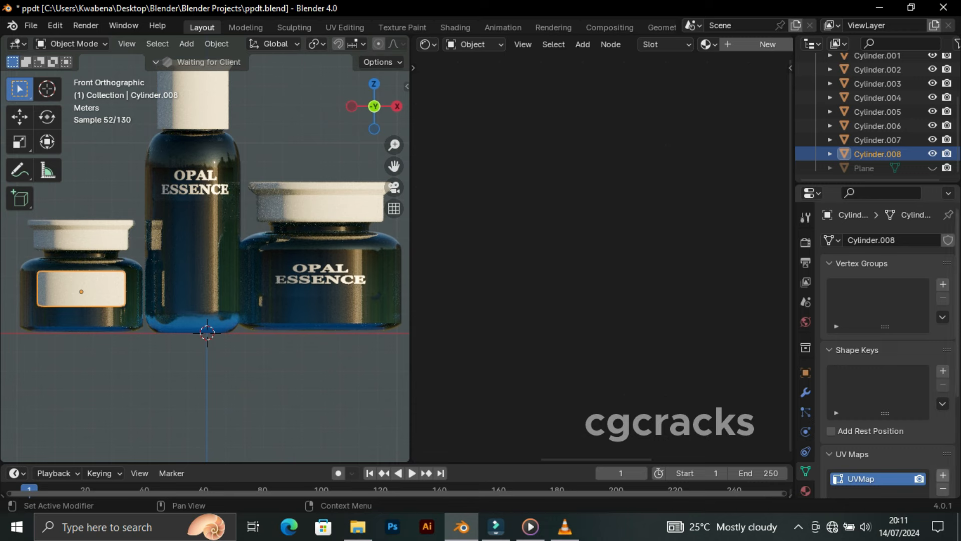
click(943, 475)
Create a new material for the small jar's label and paste the copied label nodes into it
click(806, 491)
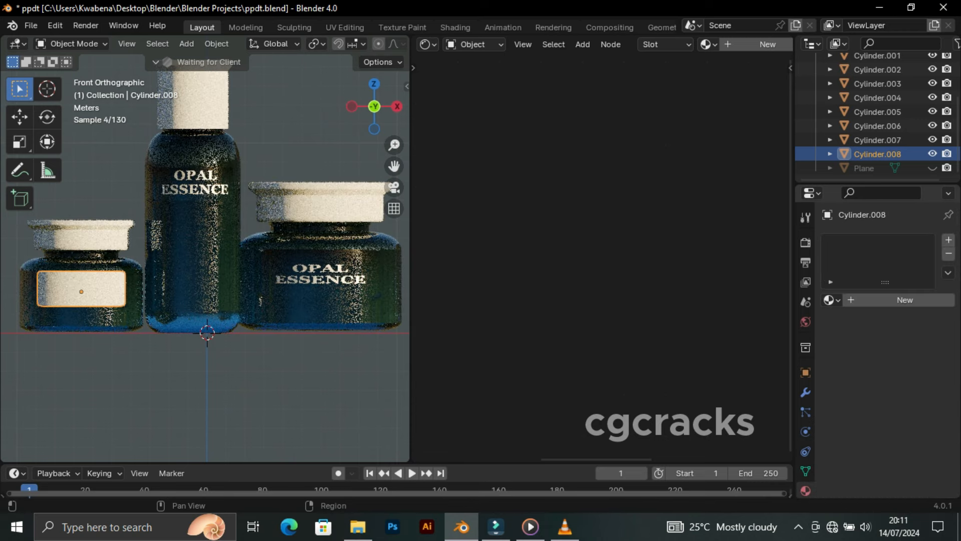
click(905, 300)
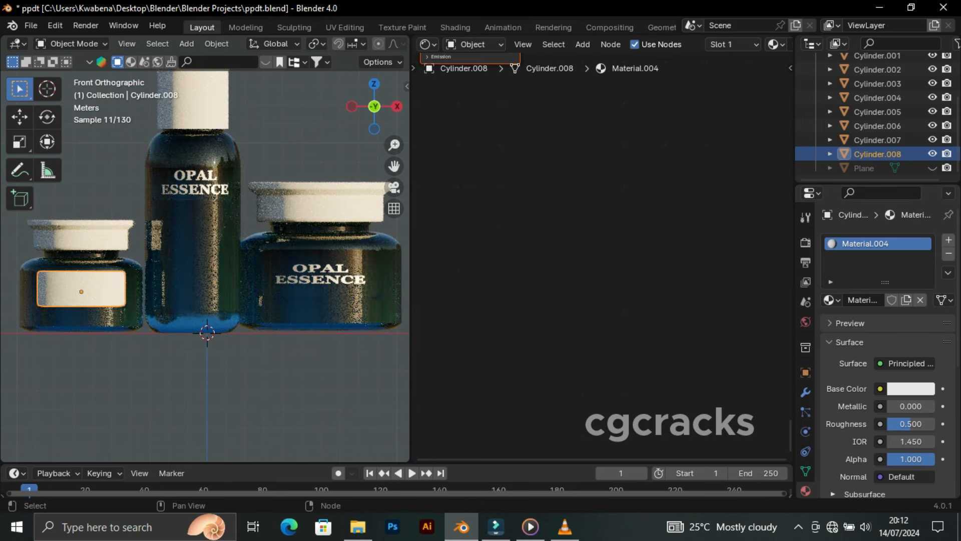
key(Home)
key(ctrl+v)
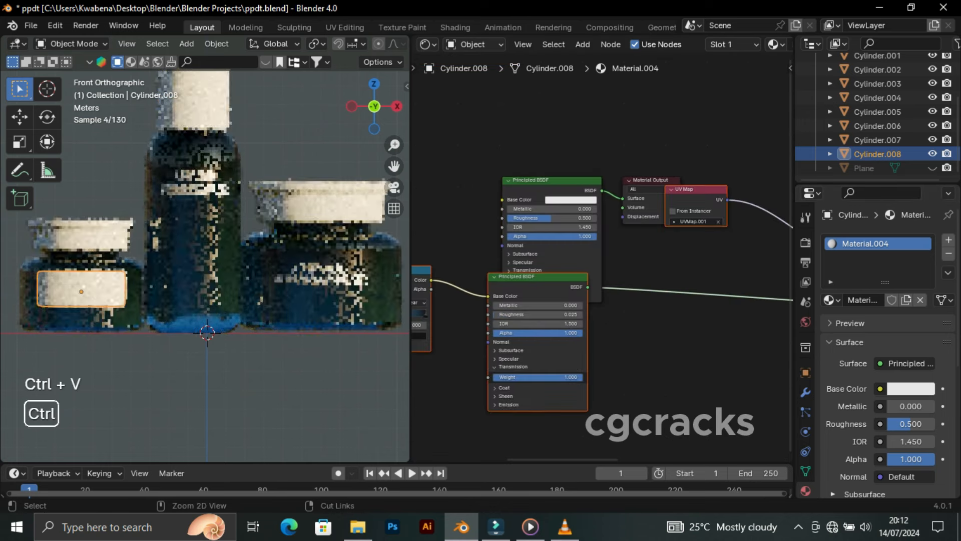
Delete the default Principled BSDF and Material Output nodes from the small jar label's material
drag(516, 127, 633, 205)
key(Delete)
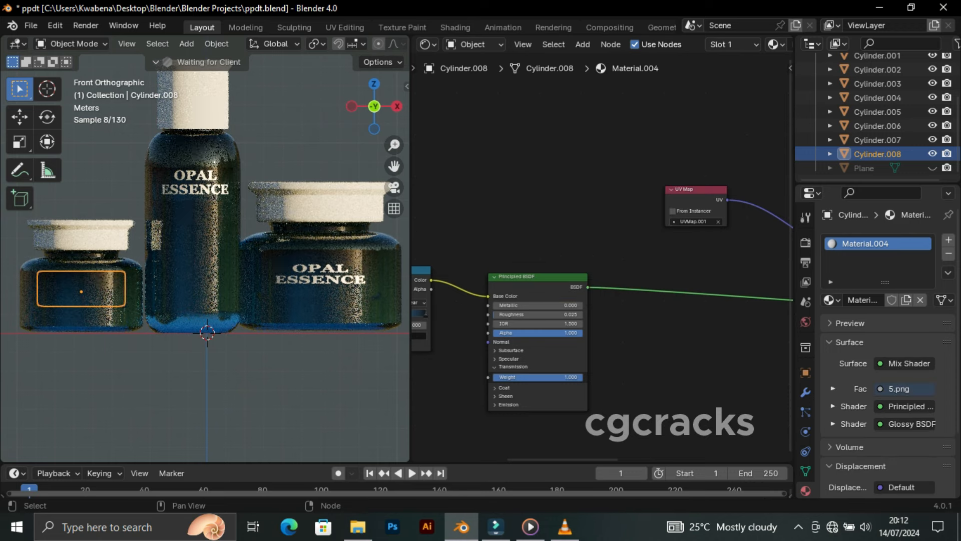
Unwrap the small jar's whole label mesh and fit its UVs over the OPAL ESSENCE image in the Image Editor
click(429, 44)
click(460, 98)
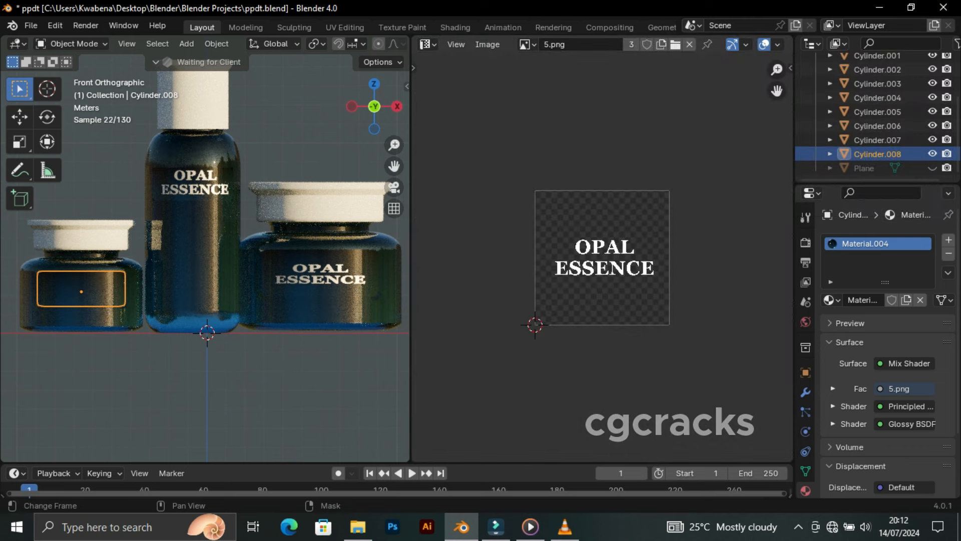
click(70, 44)
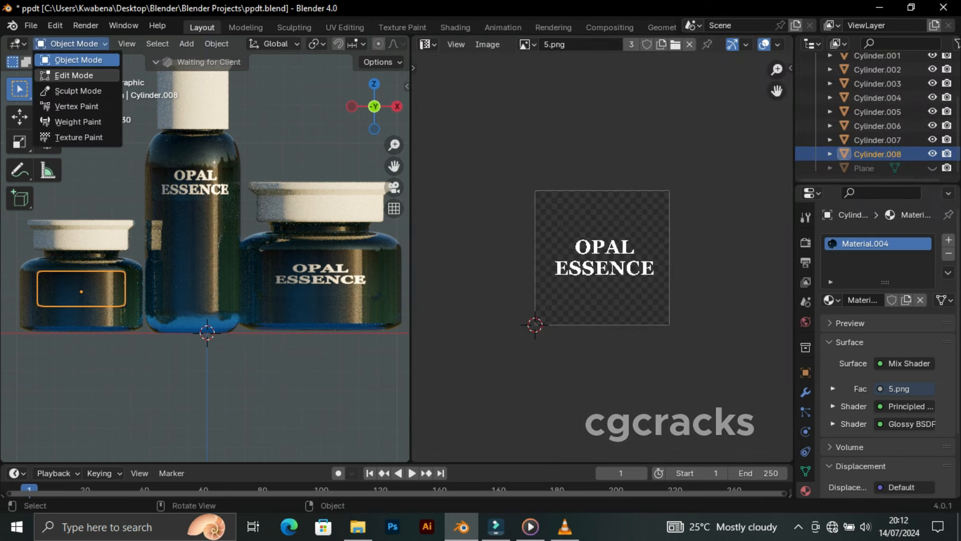
click(74, 75)
key(a)
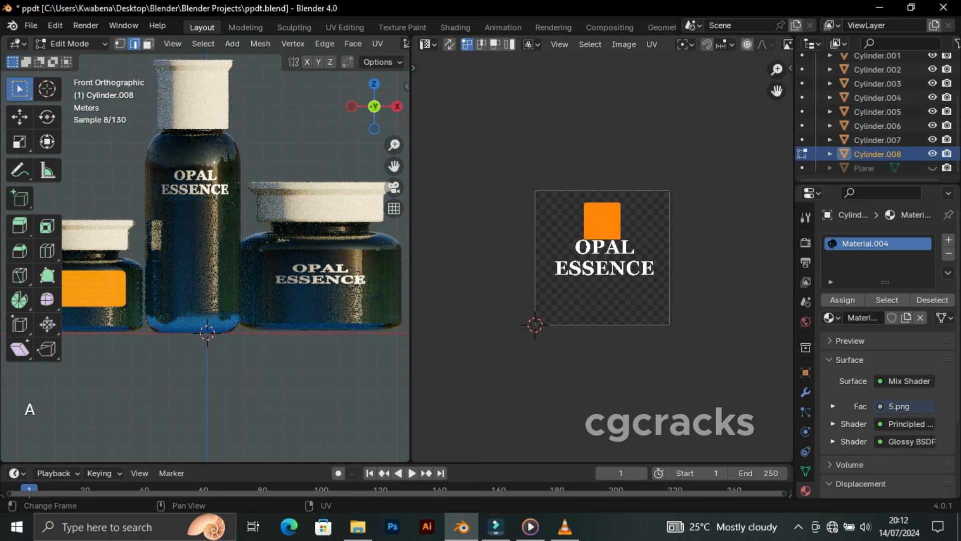
key(u)
key(Return)
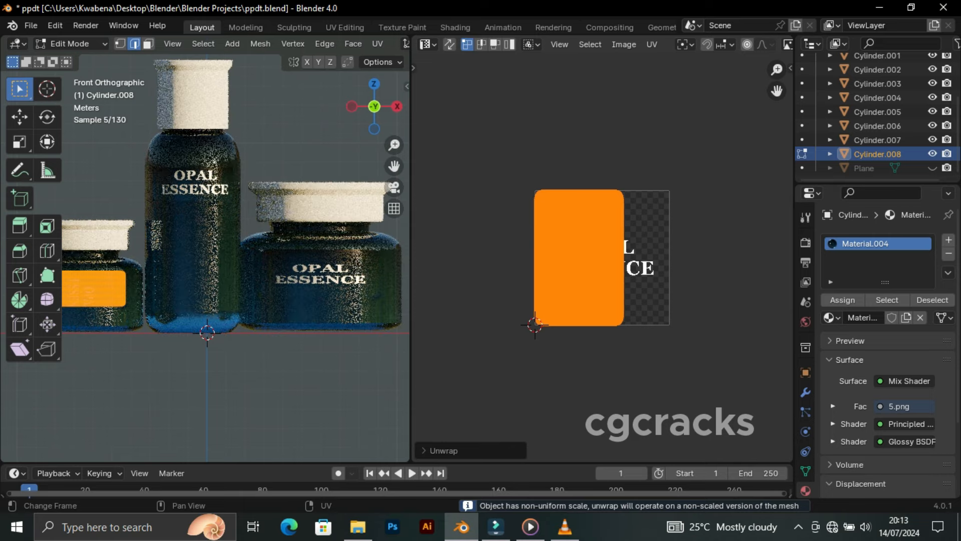
scroll(602, 257, up, 5)
scroll(595, 260, down, 1)
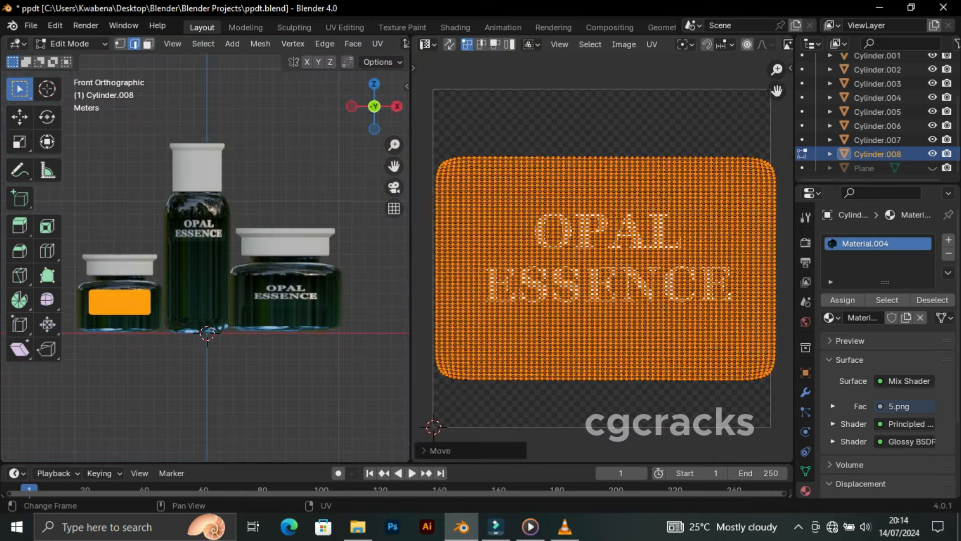
Deselect the small jar label's UVs, change the image area back to a 3D Viewport and return to Object Mode
key(alt+a)
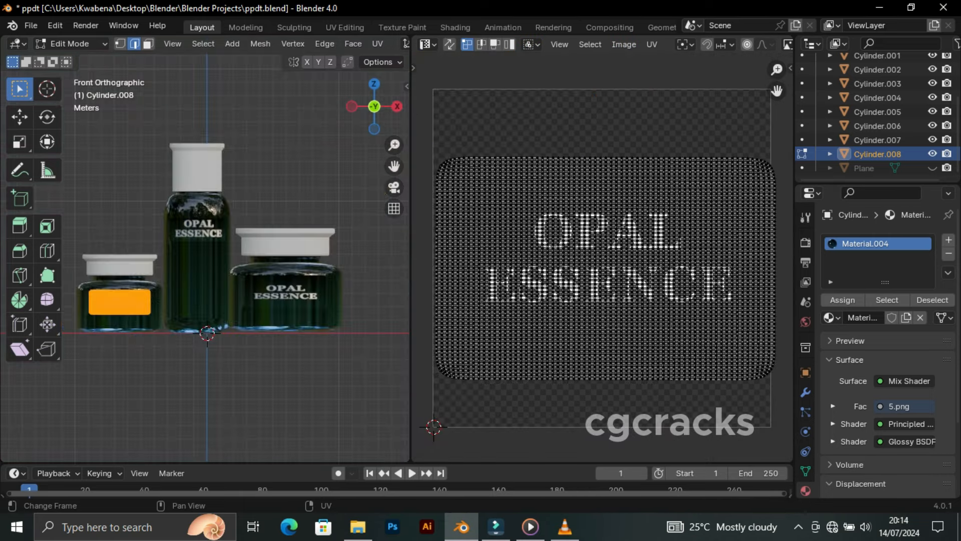
click(426, 44)
click(461, 82)
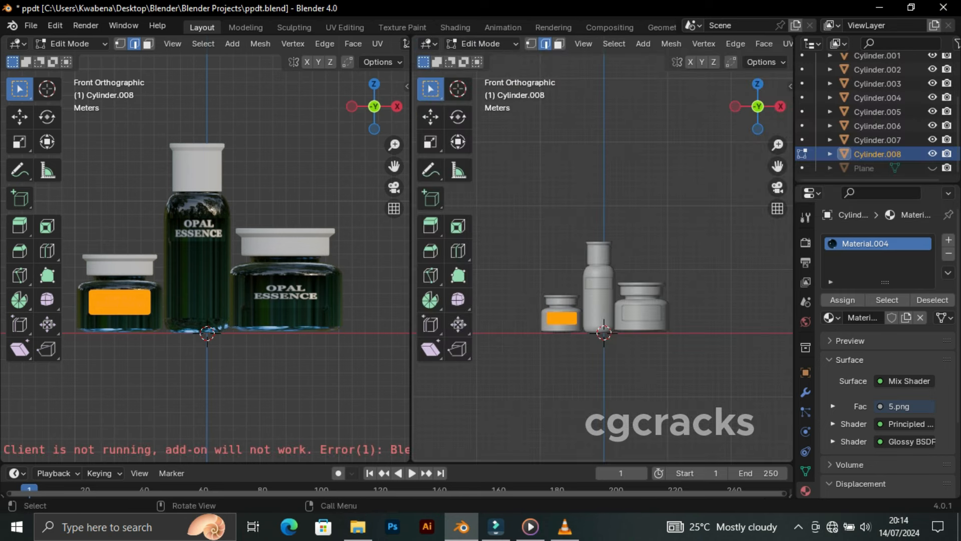
click(482, 44)
click(493, 58)
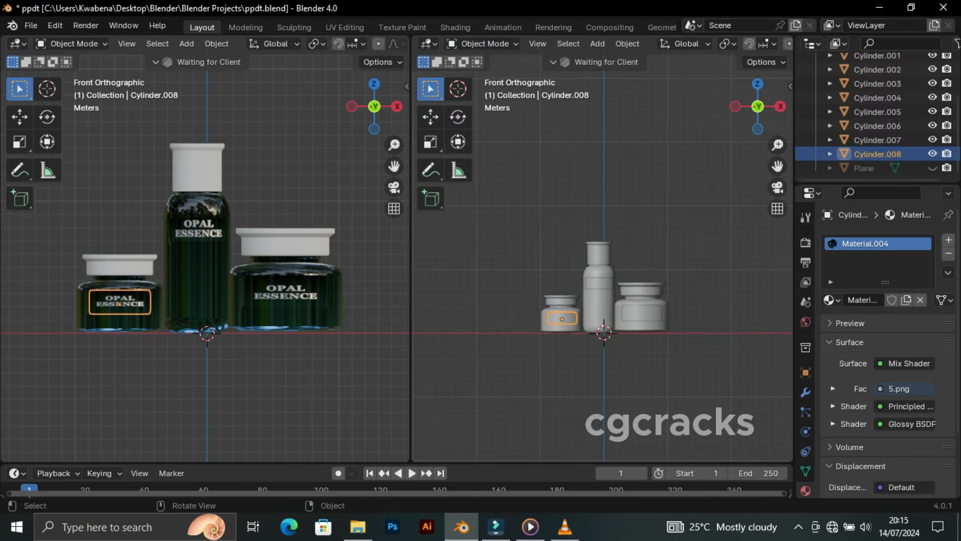
Select only the large jar's lid and create a new material for it in the Shader Editor
key(alt+a)
click(286, 245)
click(463, 44)
click(428, 44)
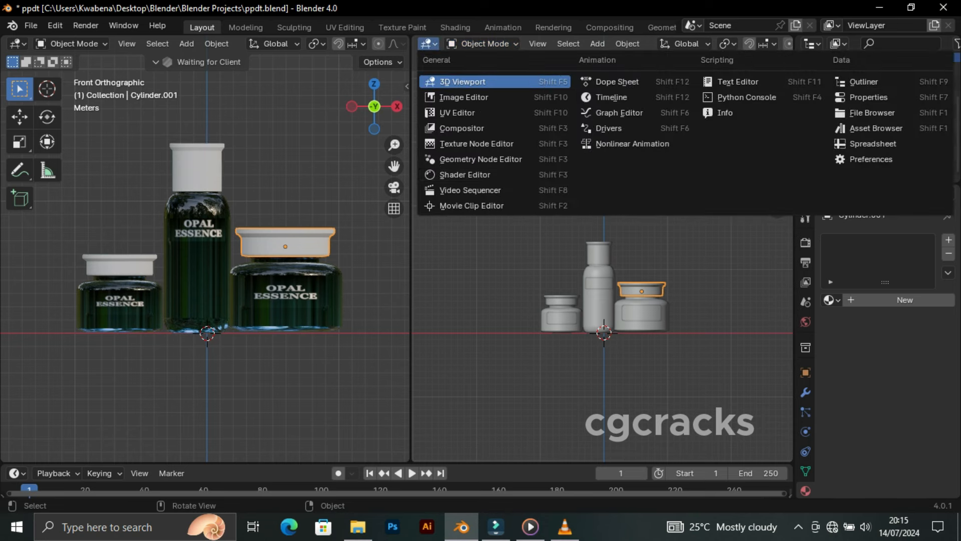
click(465, 175)
click(759, 44)
scroll(604, 260, up, 8)
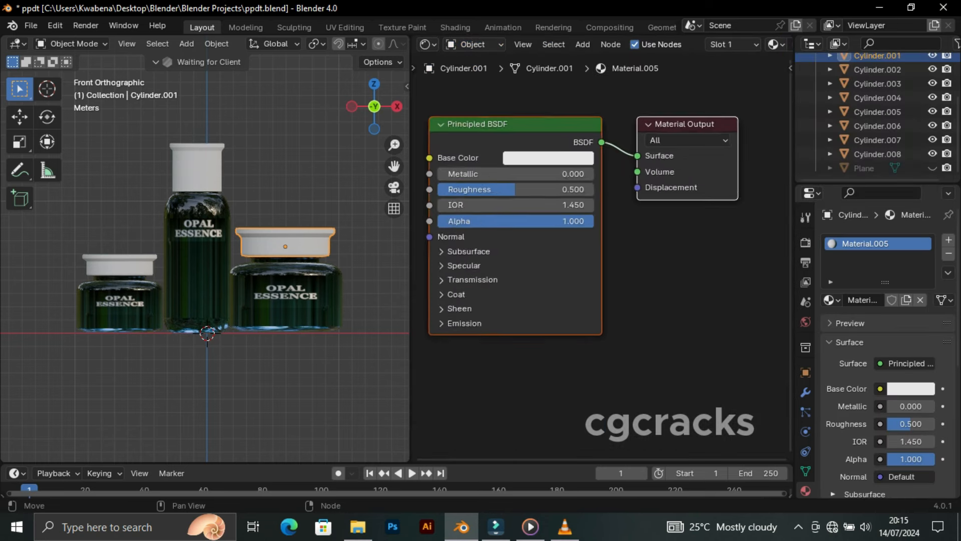
Make the large jar's lid material gold with Metallic 1.000, a golden-yellow base color and Roughness 0.227
middle_drag(605, 260, 644, 307)
drag(553, 211, 726, 210)
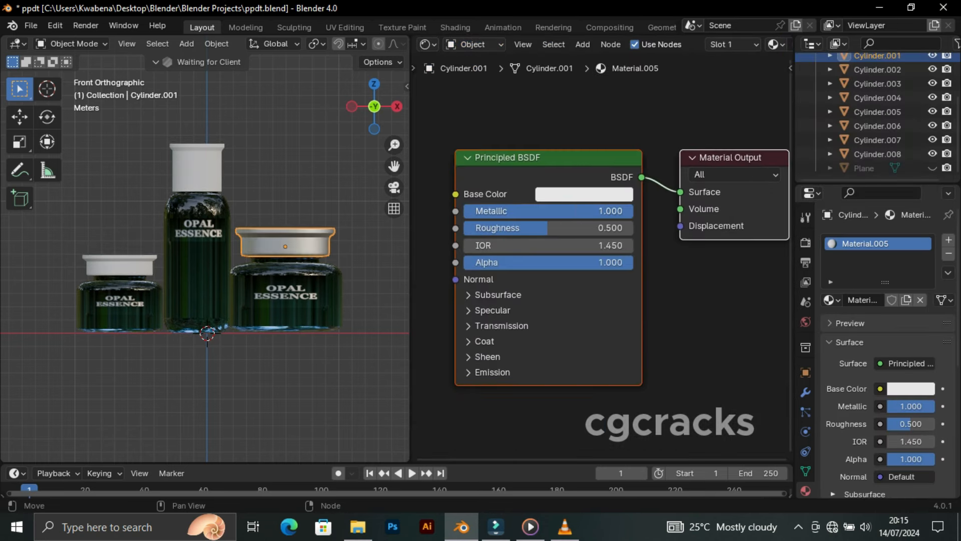
click(584, 194)
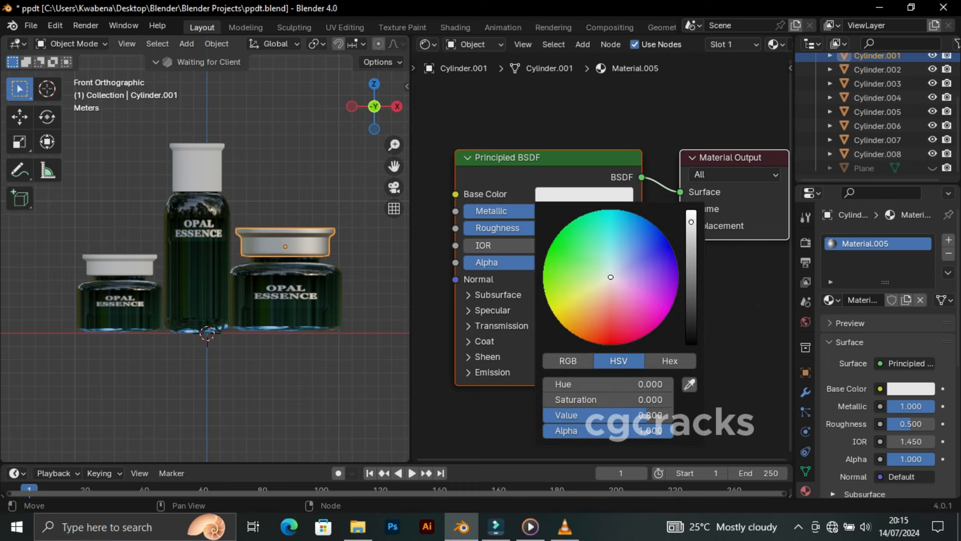
click(577, 316)
drag(551, 228, 500, 228)
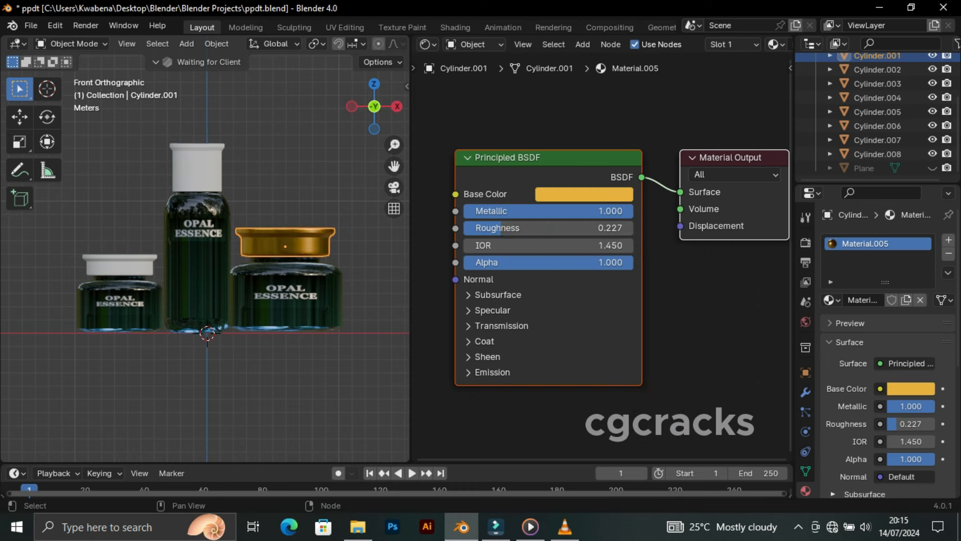
Assign the gold Material.005 to the bottle cap and the small jar's lid
click(197, 170)
click(832, 300)
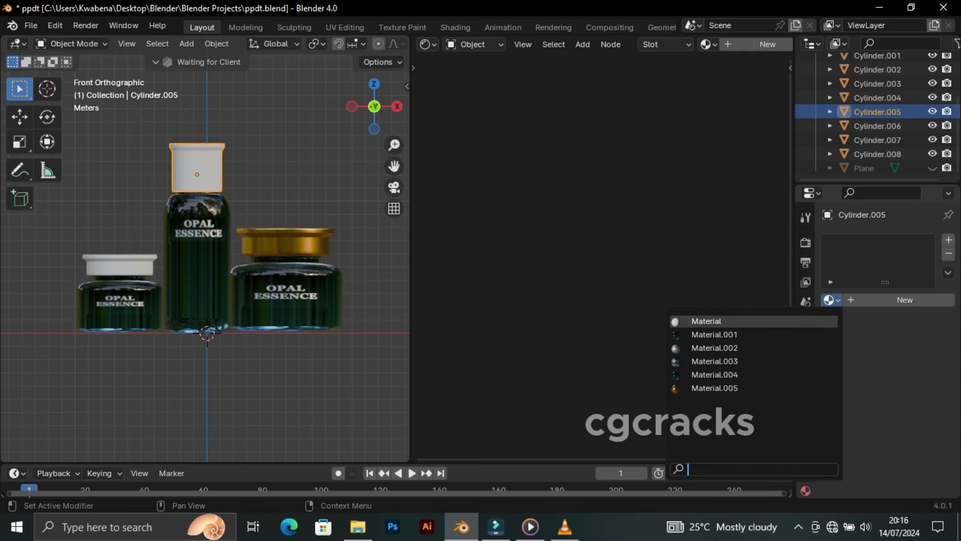
click(741, 388)
click(119, 265)
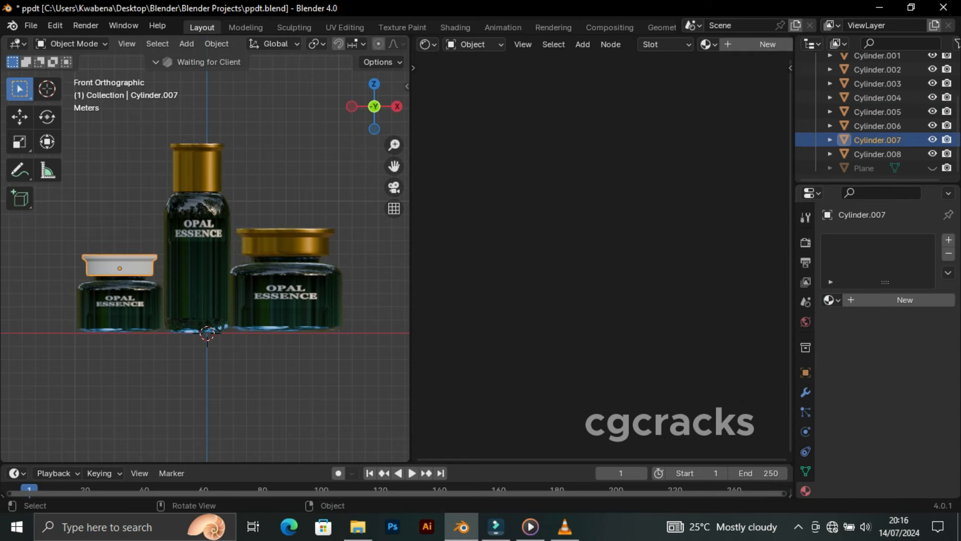
click(830, 299)
click(726, 386)
Join the two editor areas so that the 3D Viewport takes over the Shader Editor's space
scroll(603, 257, down, 1)
right_click(410, 144)
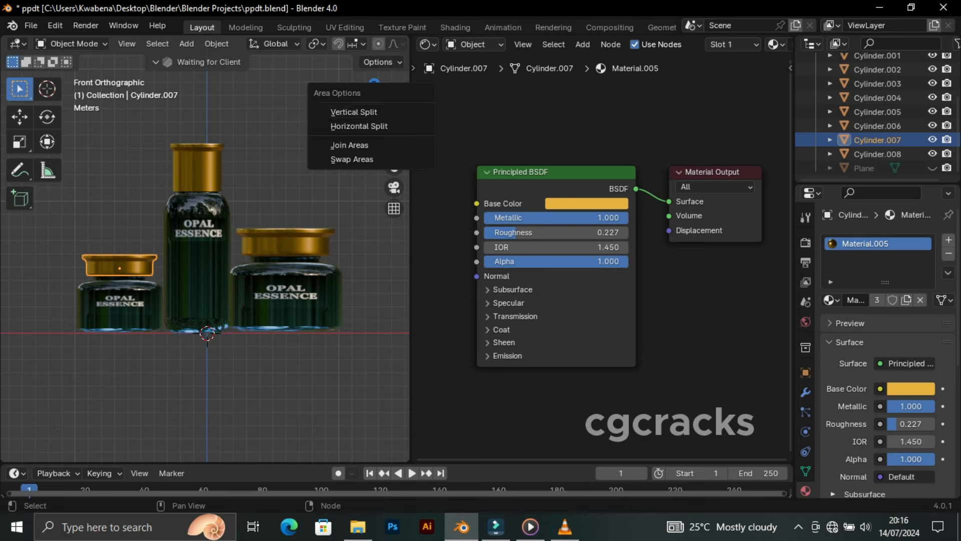
click(411, 145)
click(451, 150)
Deselect everything and view the containers through the camera with the backdrop plane shown
scroll(441, 225, down, 3)
middle_drag(441, 225, 430, 260)
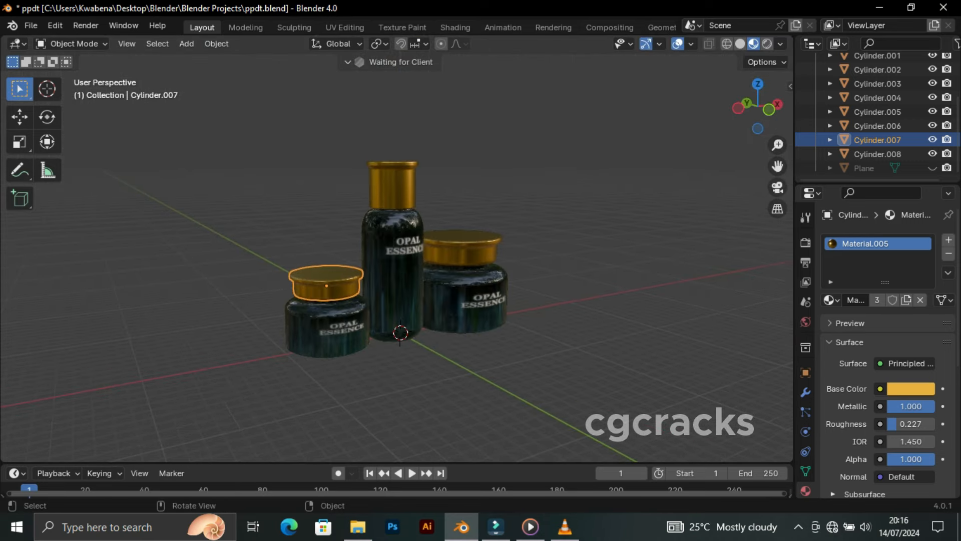
key(alt+a)
key(KP_0)
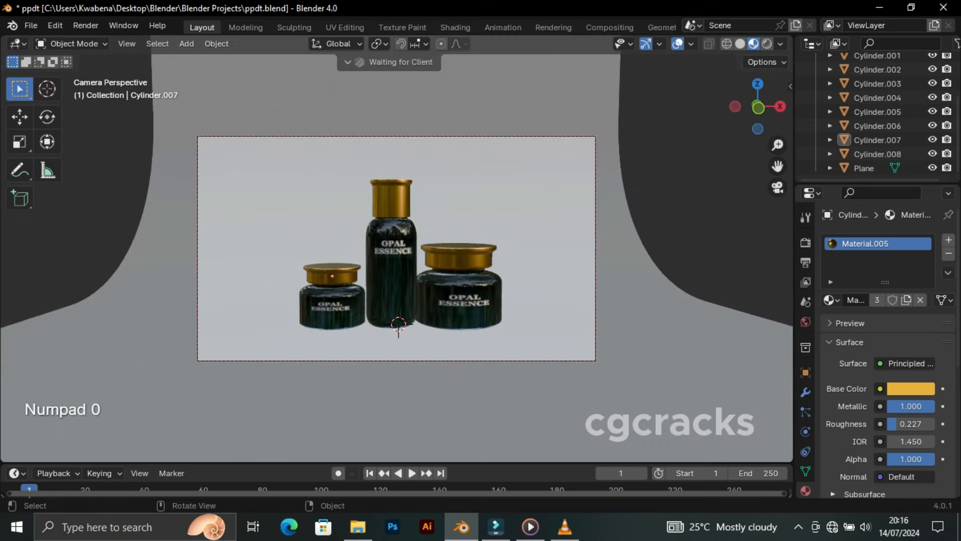
Give the backdrop plane a new material with a near-black base color, Metallic 0.826 and Roughness 0.196
click(551, 280)
click(909, 300)
click(910, 389)
click(923, 241)
mouse_move(912, 424)
mouse_down()
mouse_move(887, 424)
mouse_move(908, 424)
mouse_up()
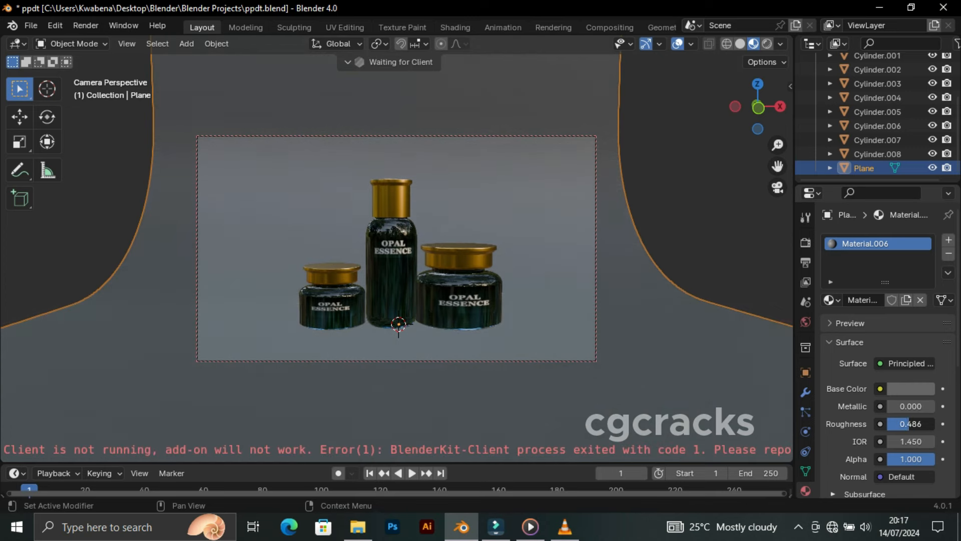
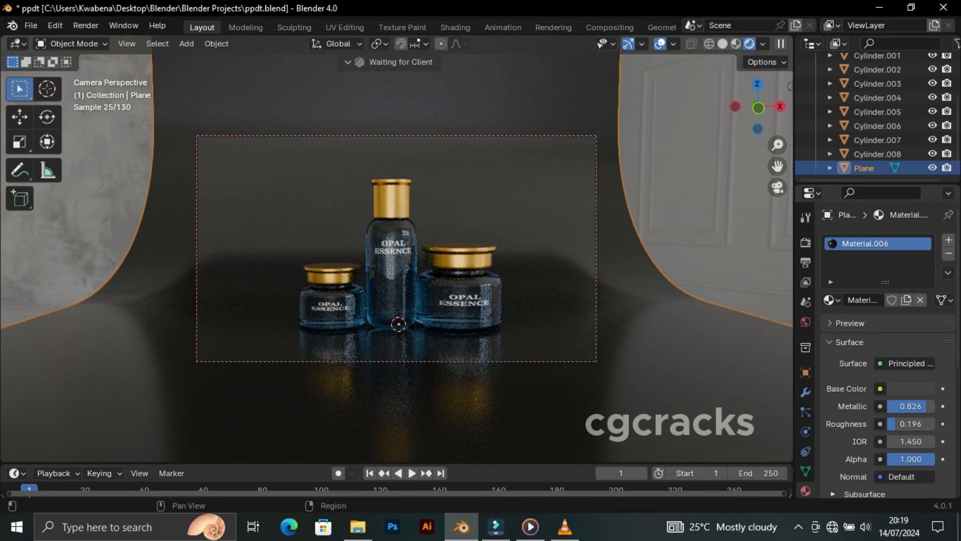
click(911, 389)
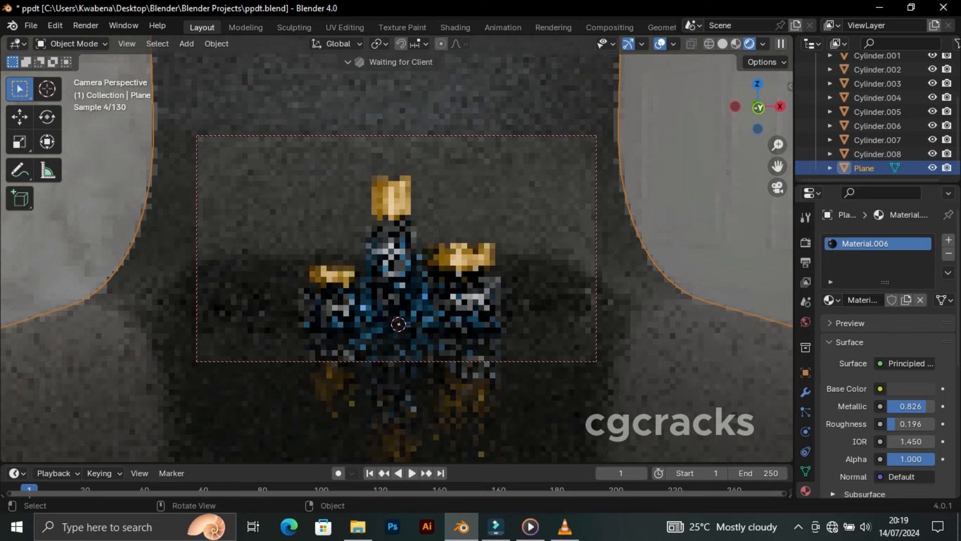
Switch the viewport to solid shading and save the project file
click(723, 44)
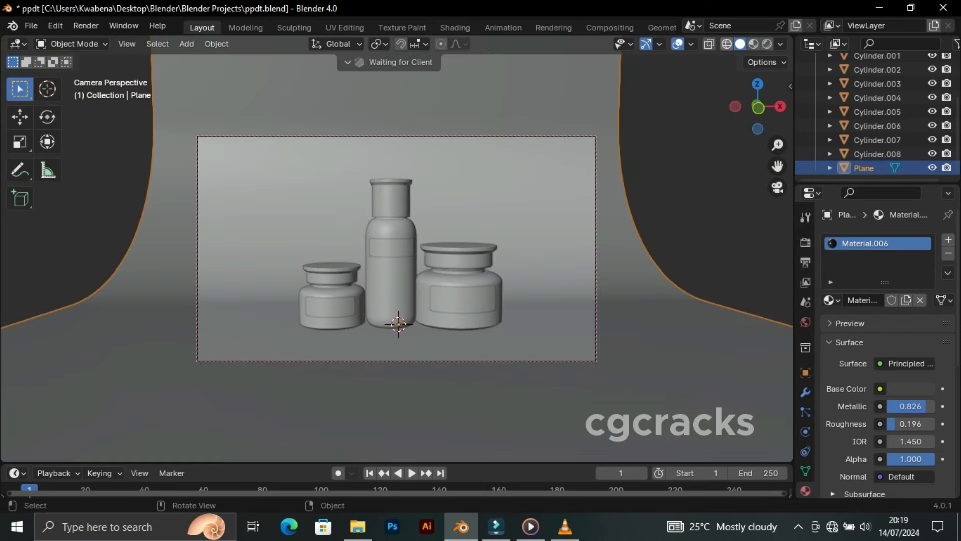
key(ctrl+s)
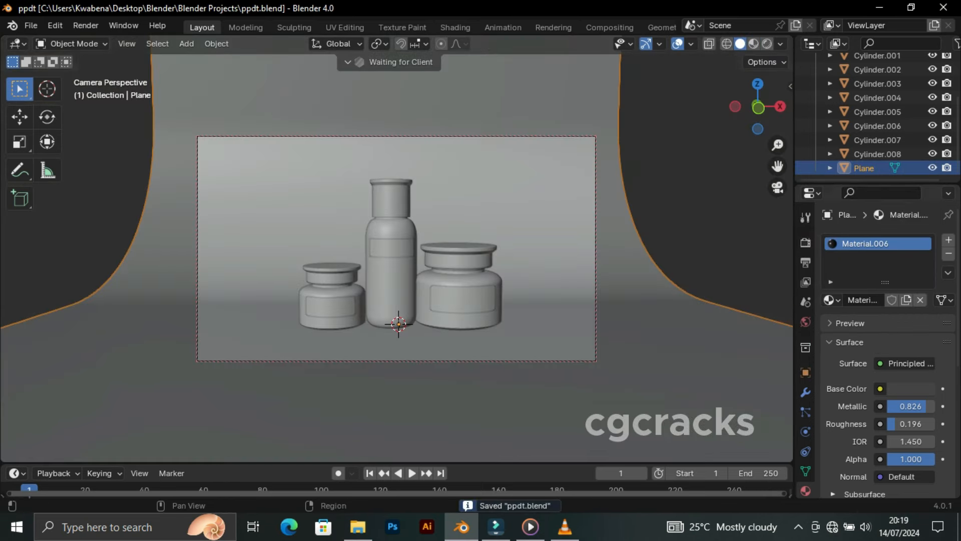
Switch the viewport to rendered shading and render the camera view as a still image
click(766, 44)
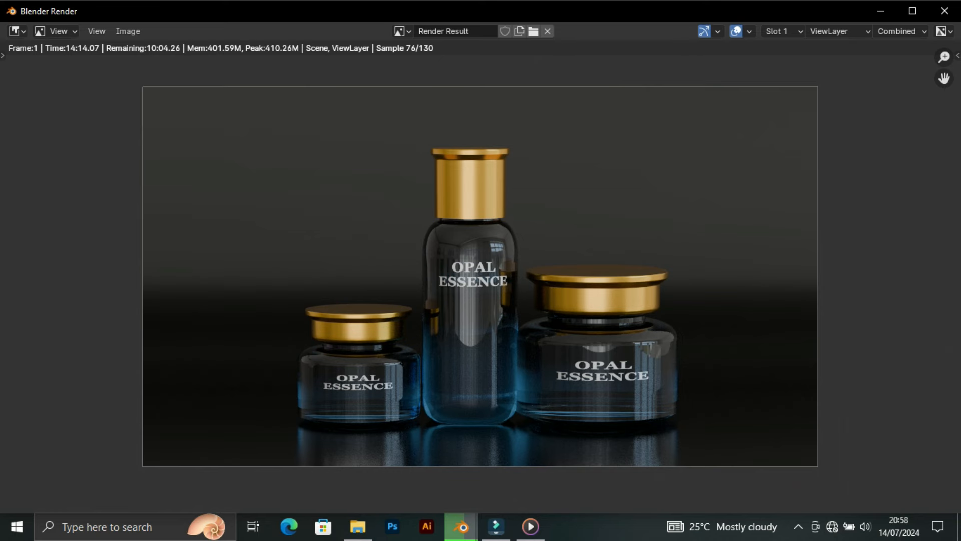
key(alt+Tab)
key(alt+Tab)
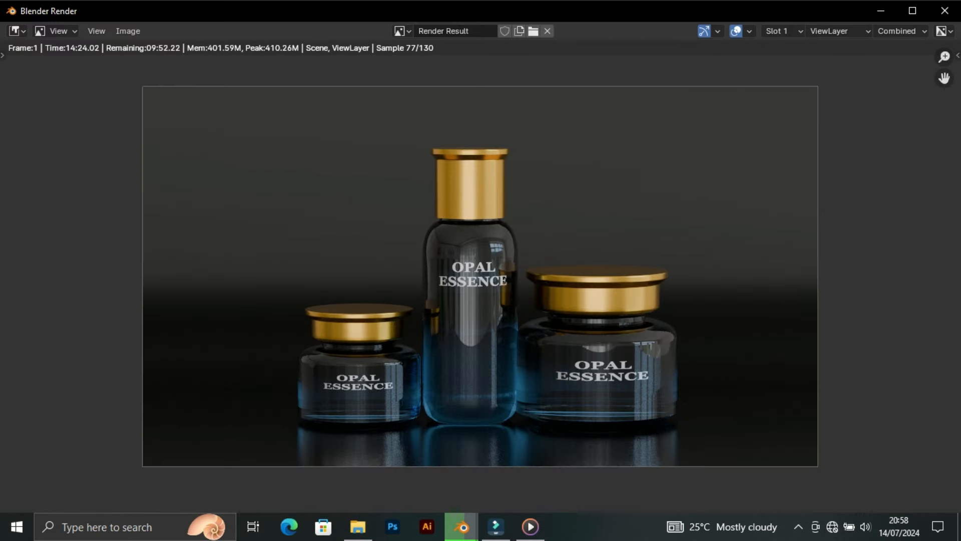